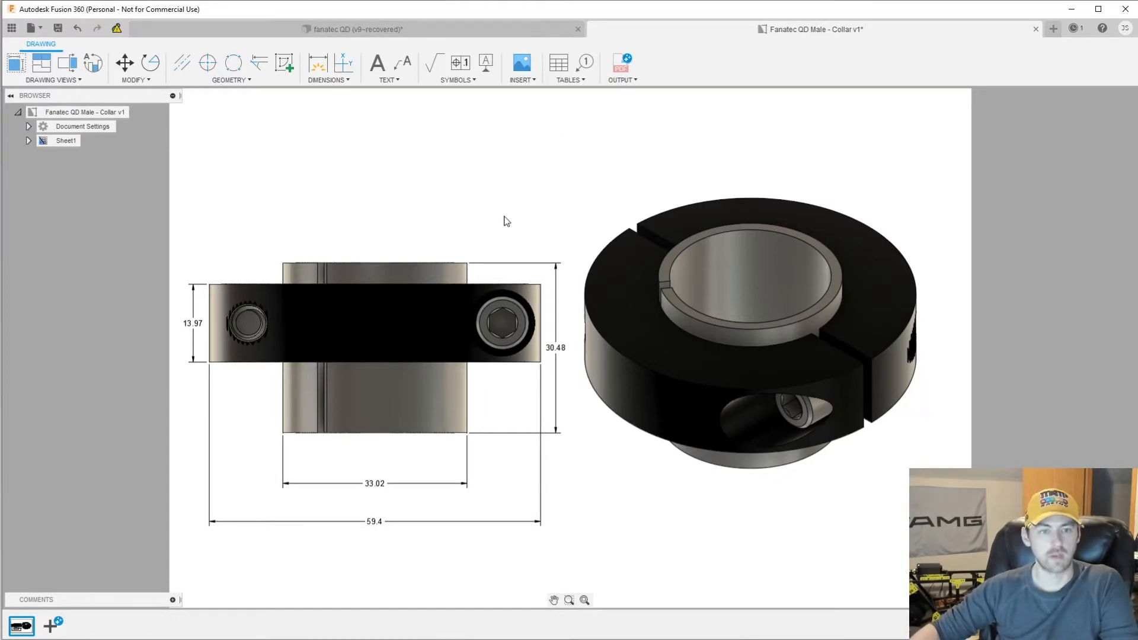
# Compare the collar drawing with the fanatec QD model and measure the circular edge at the shaft's free end
pyautogui.click(399, 31)
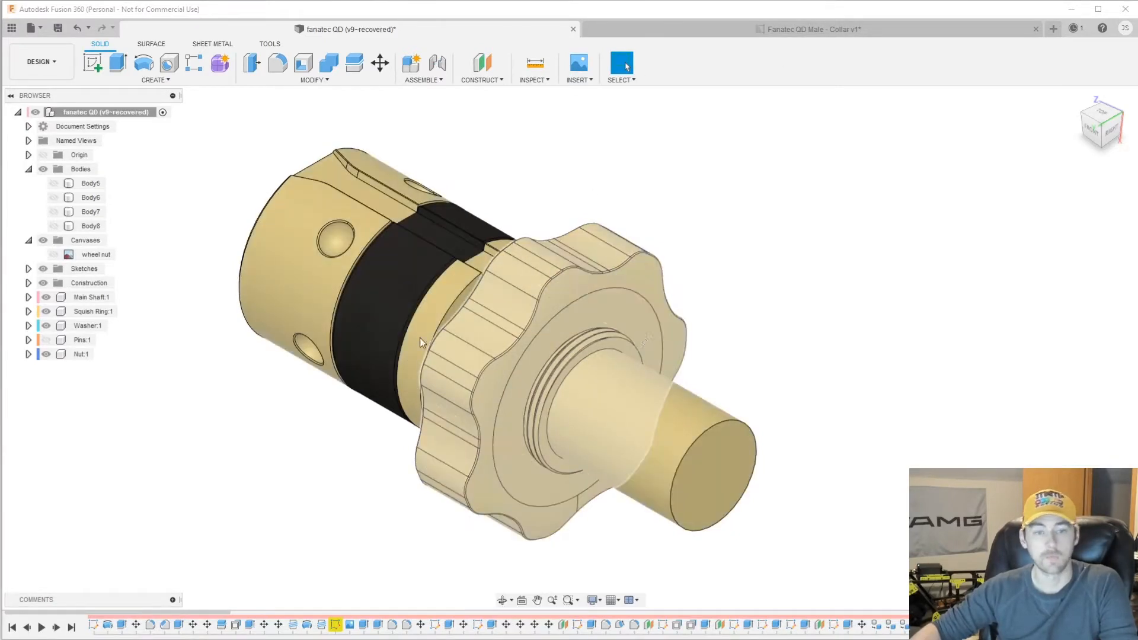
pyautogui.click(874, 29)
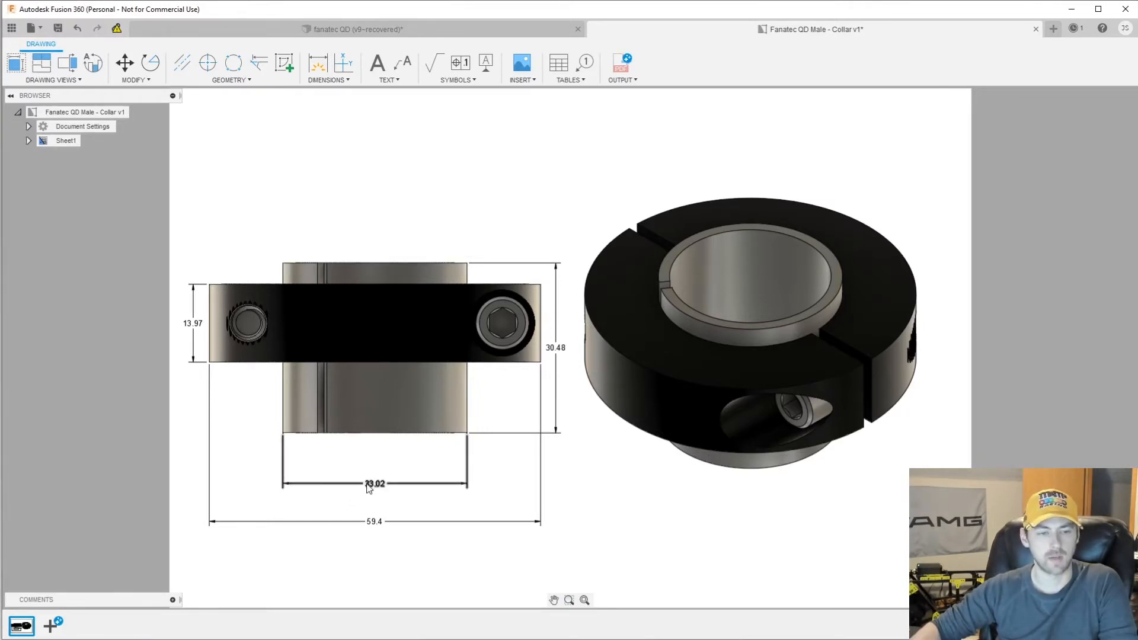
pyautogui.click(434, 35)
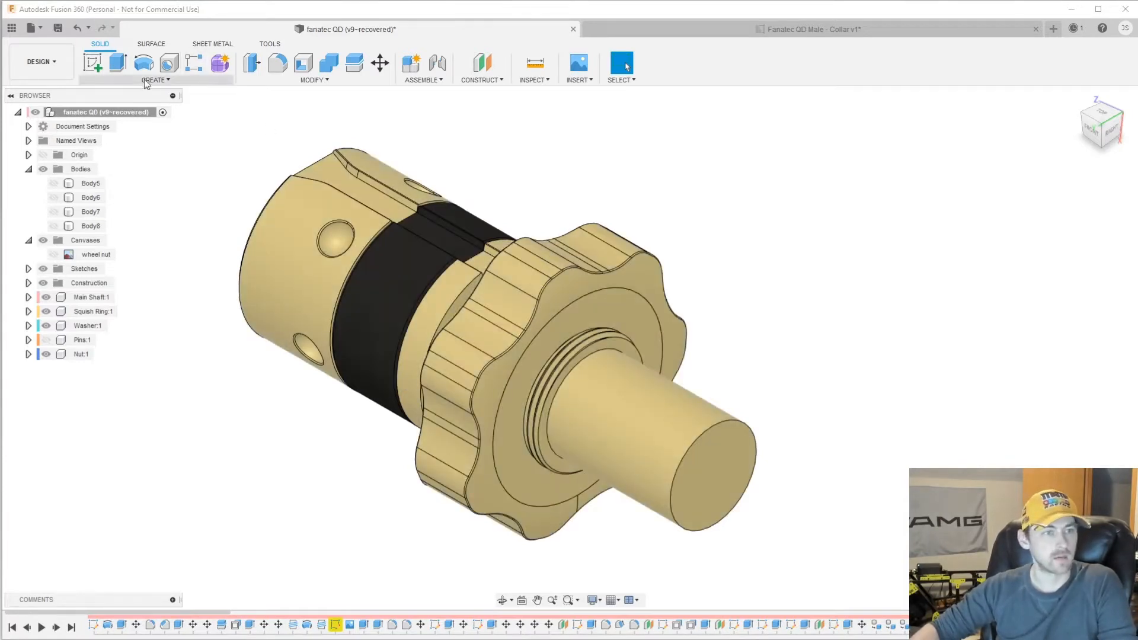
pyautogui.click(535, 62)
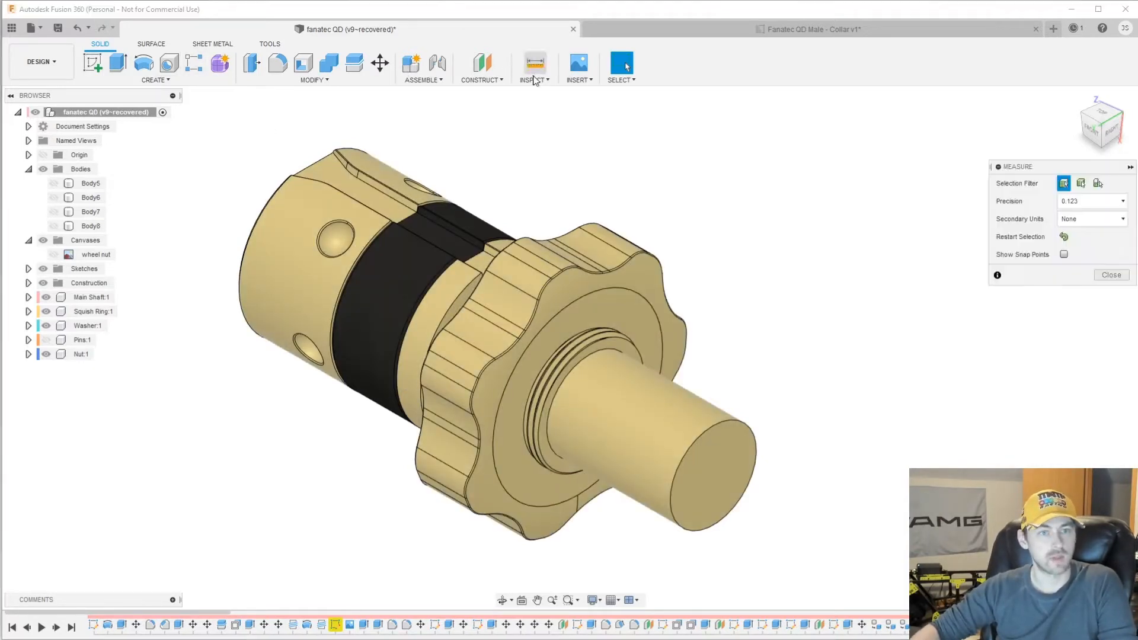
pyautogui.click(677, 485)
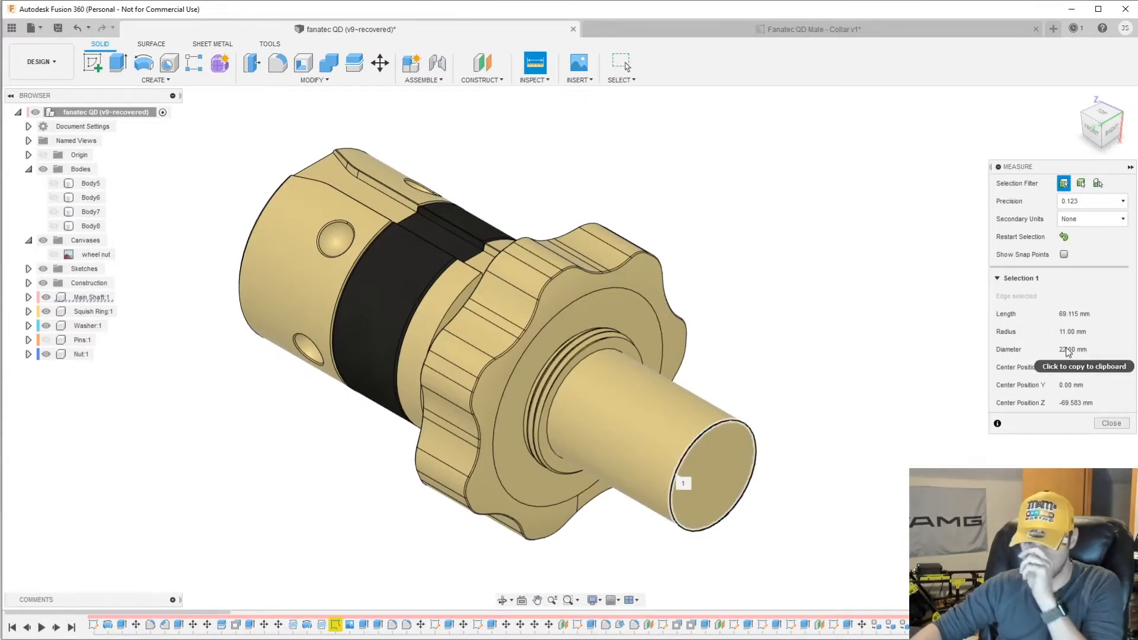
pyautogui.click(1104, 422)
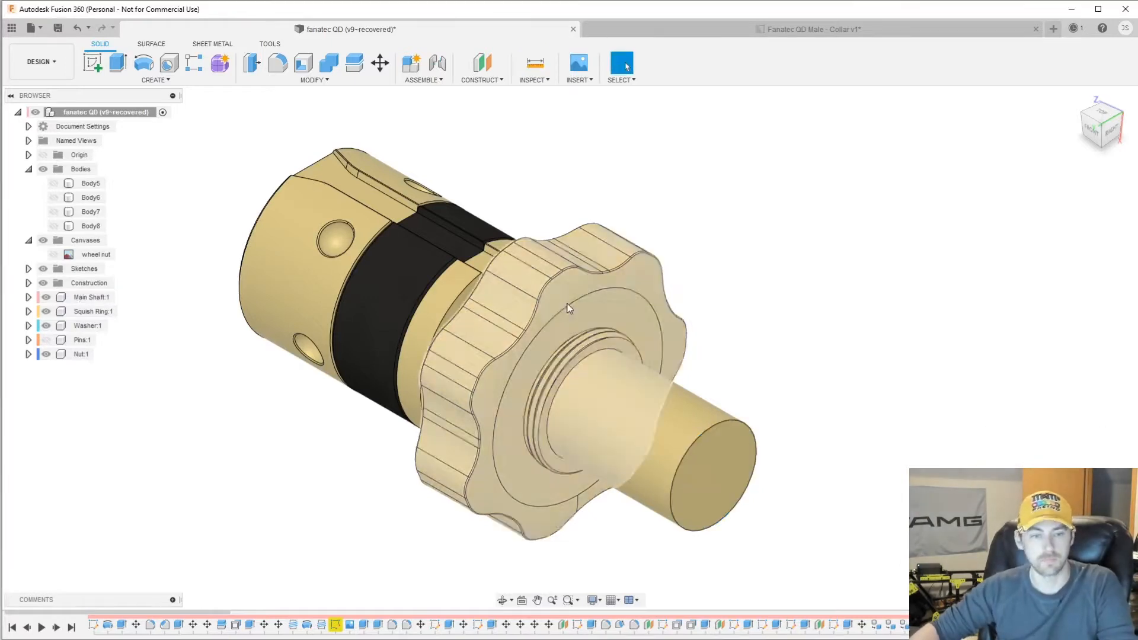
# Create an internal standard component under the top-level fanatec QD assembly and name it Collar
pyautogui.rightClick(105, 113)
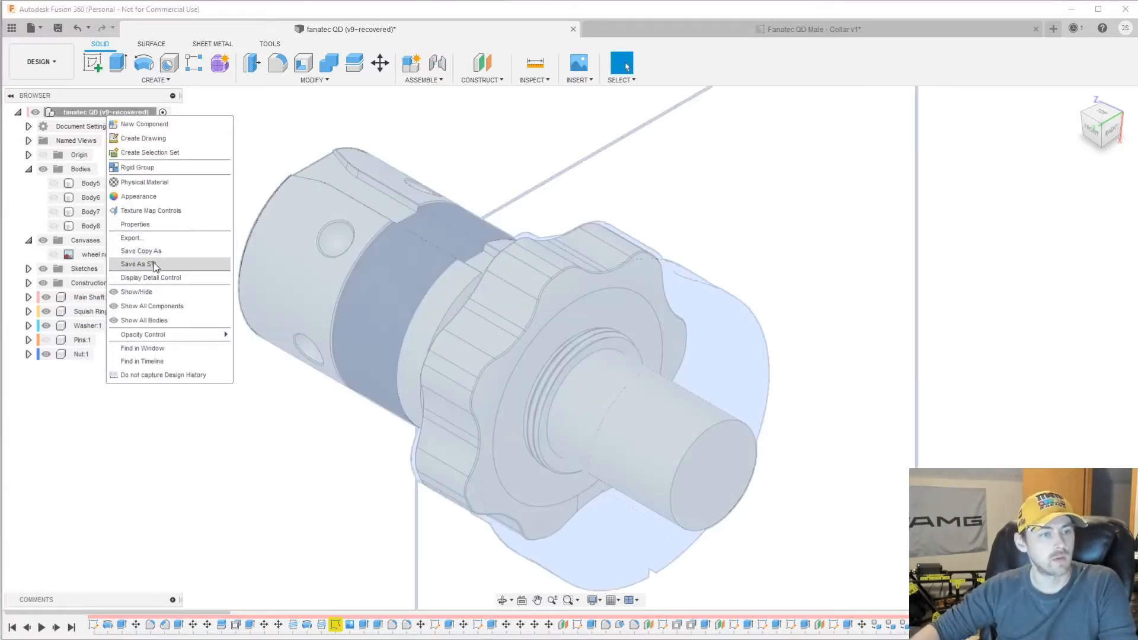
pyautogui.click(157, 122)
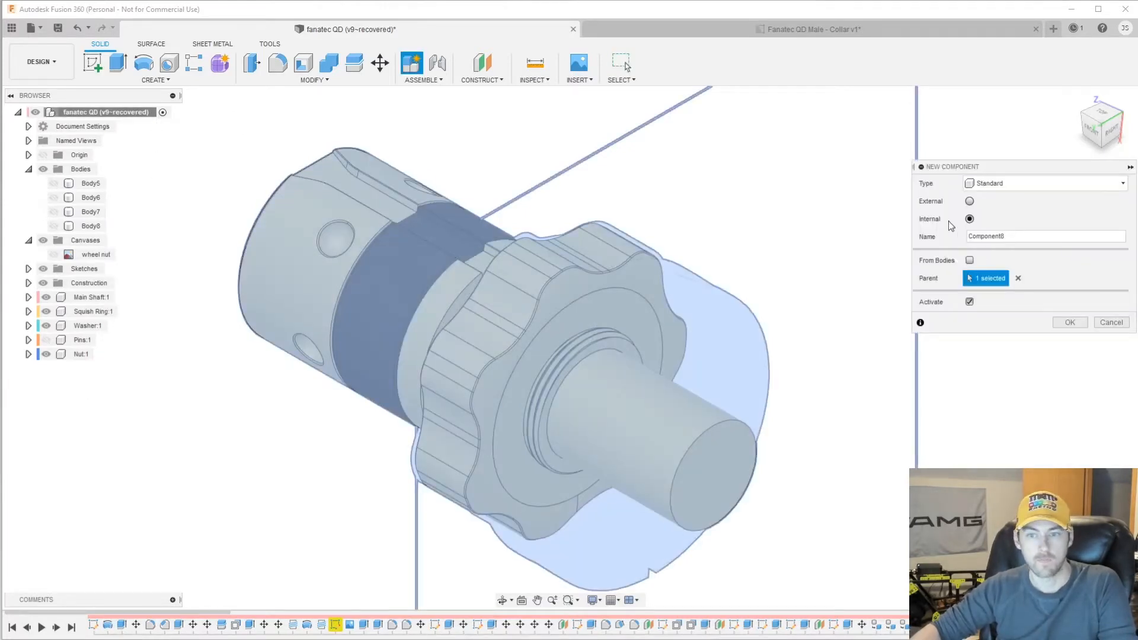
pyautogui.click(1070, 323)
pyautogui.click(101, 369)
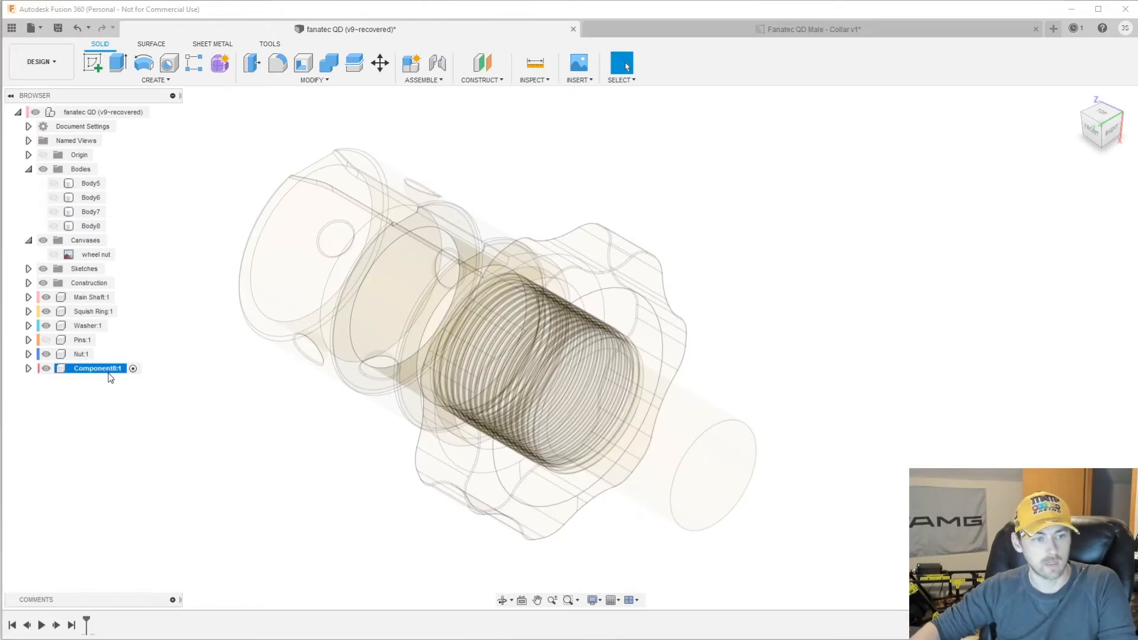
pyautogui.write('Co')
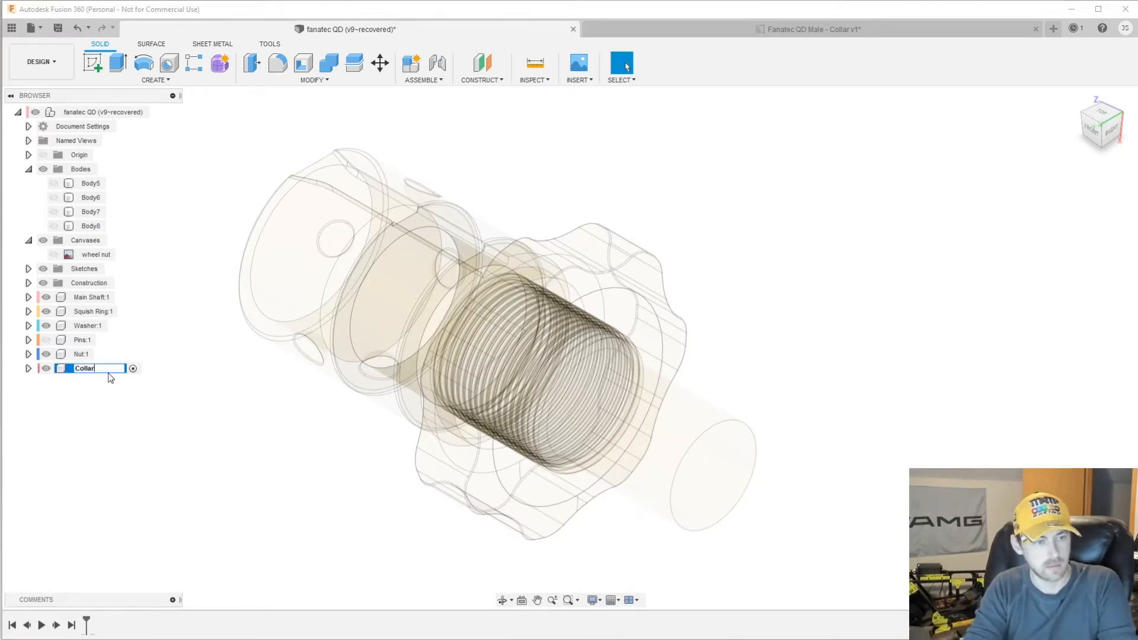
pyautogui.write('llar')
pyautogui.press('Return')
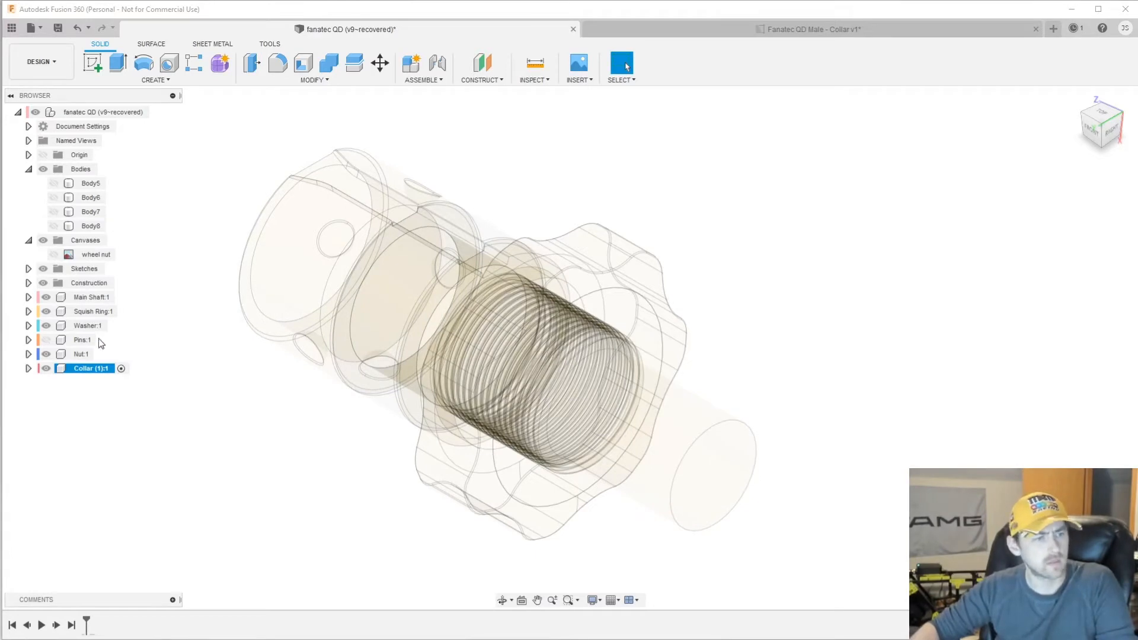
pyautogui.click(181, 363)
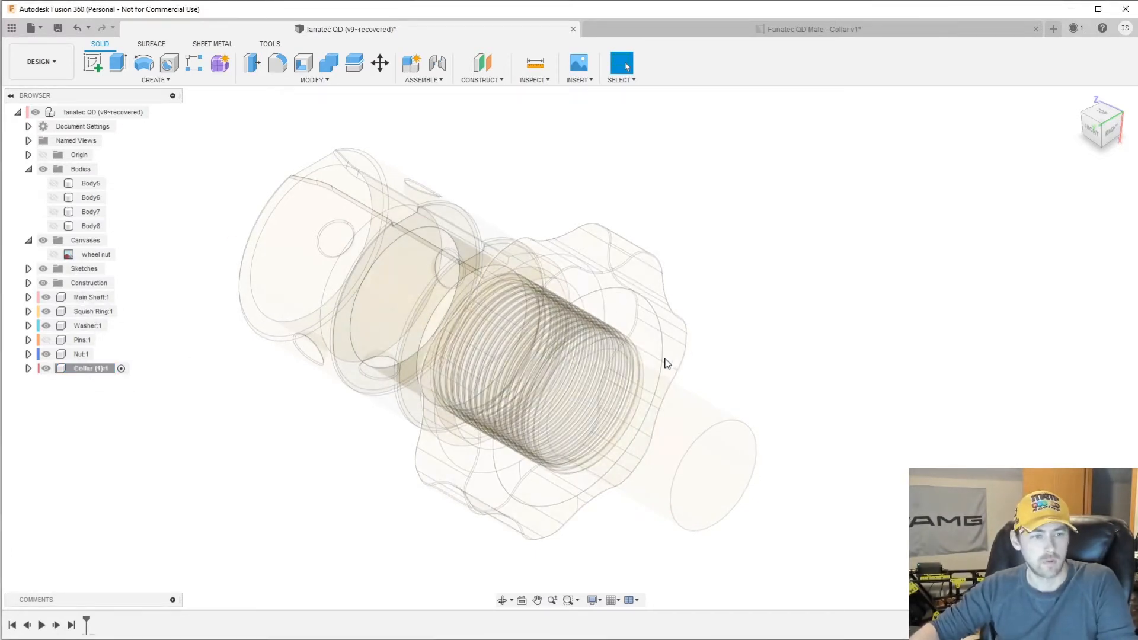
# Start a sketch on the shaft's end face and draw a 22 mm diameter circle centred on the origin
pyautogui.doubleClick(76, 368)
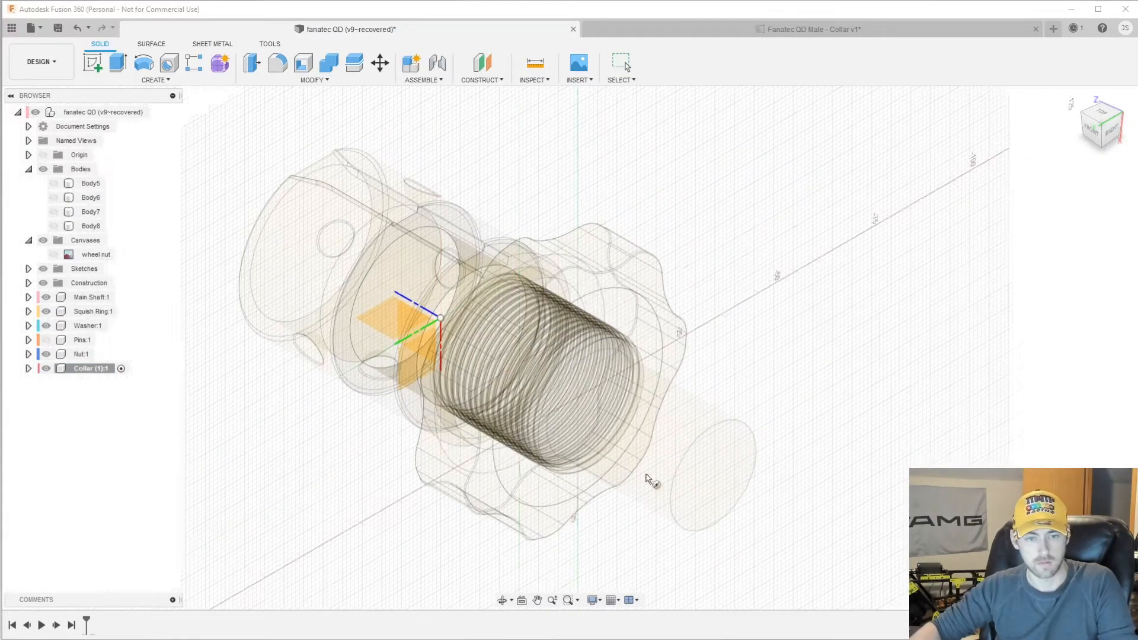
pyautogui.click(710, 470)
pyautogui.press('c')
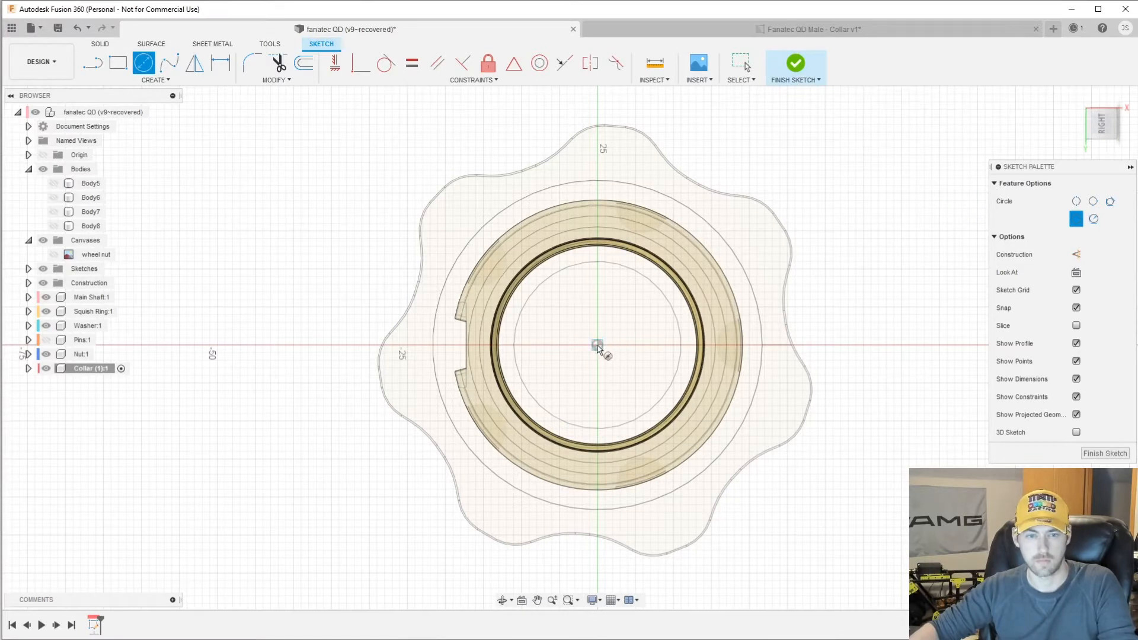
pyautogui.click(597, 345)
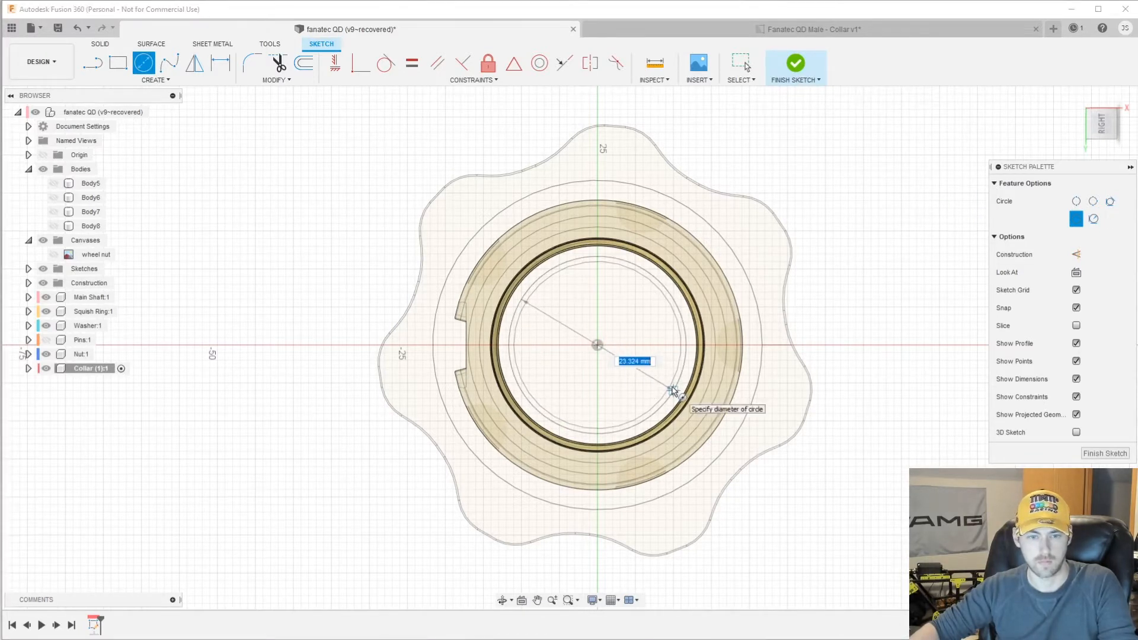
pyautogui.write('22')
pyautogui.press('Tab')
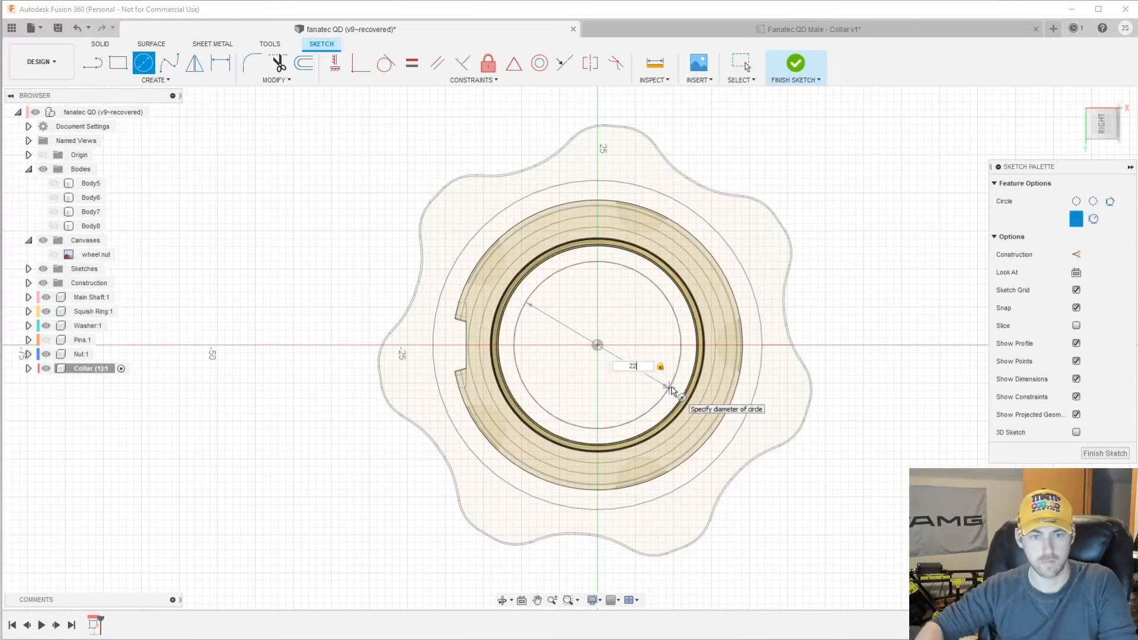
pyautogui.press('Return')
pyautogui.press('Escape')
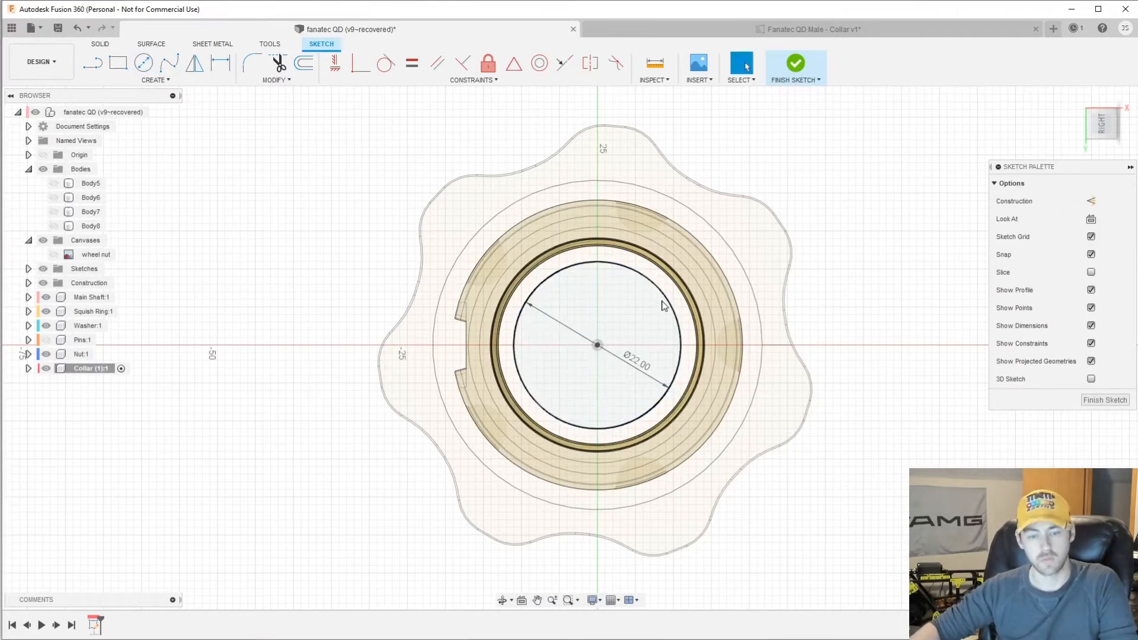
# Add a concentric 30 mm diameter circle around the 22 mm circle
pyautogui.press('c')
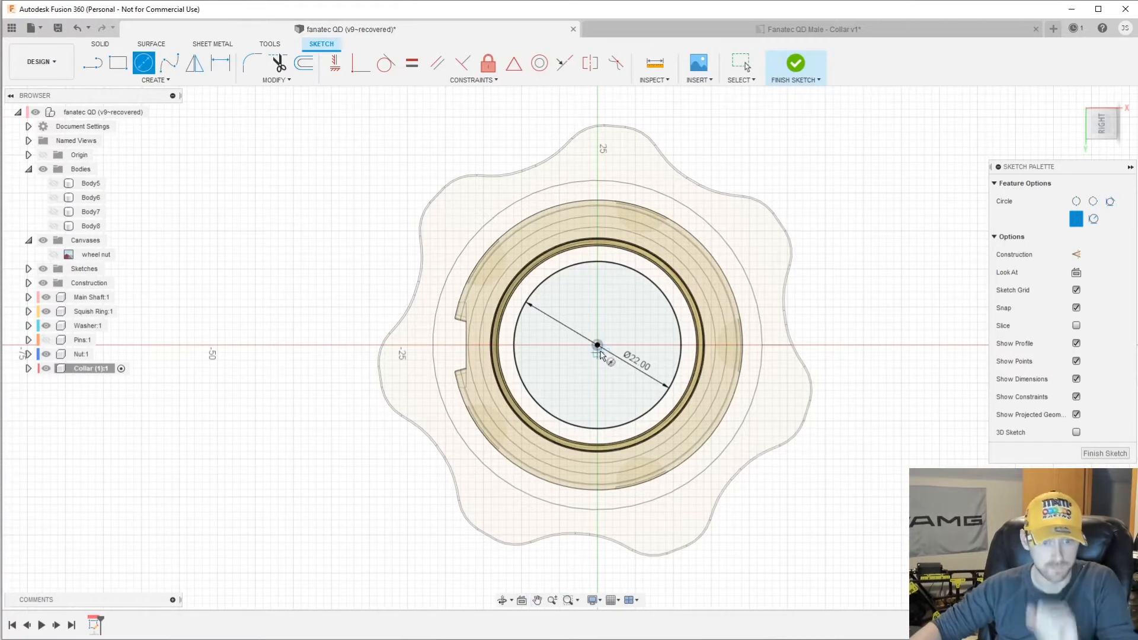
pyautogui.click(597, 344)
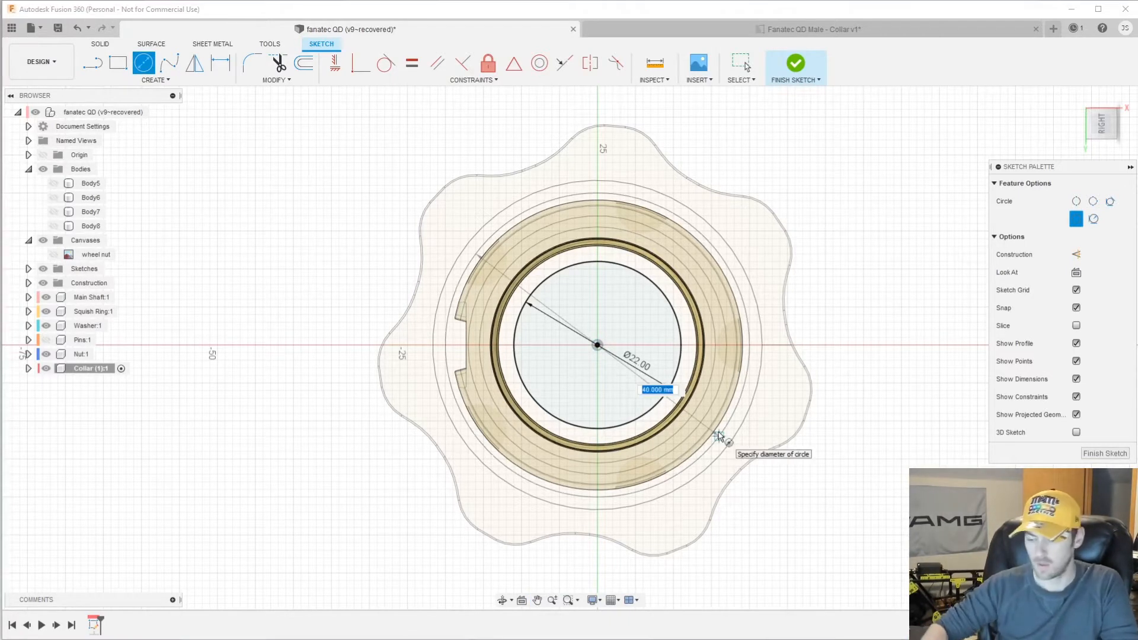
pyautogui.write('30')
pyautogui.press('Tab')
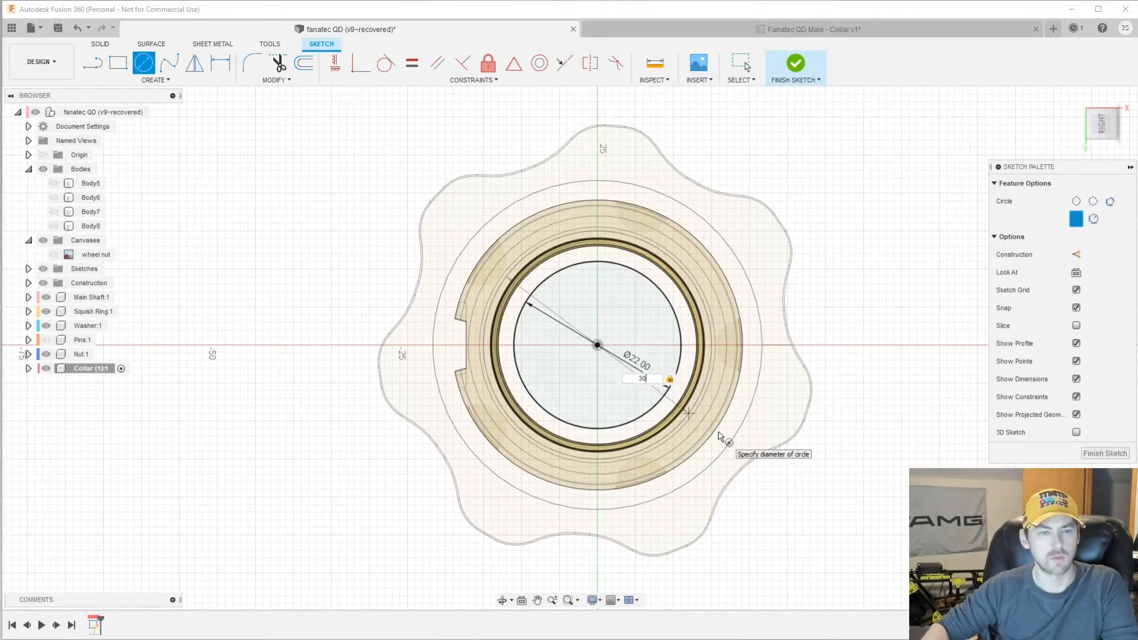
pyautogui.press('Return')
pyautogui.press('Escape')
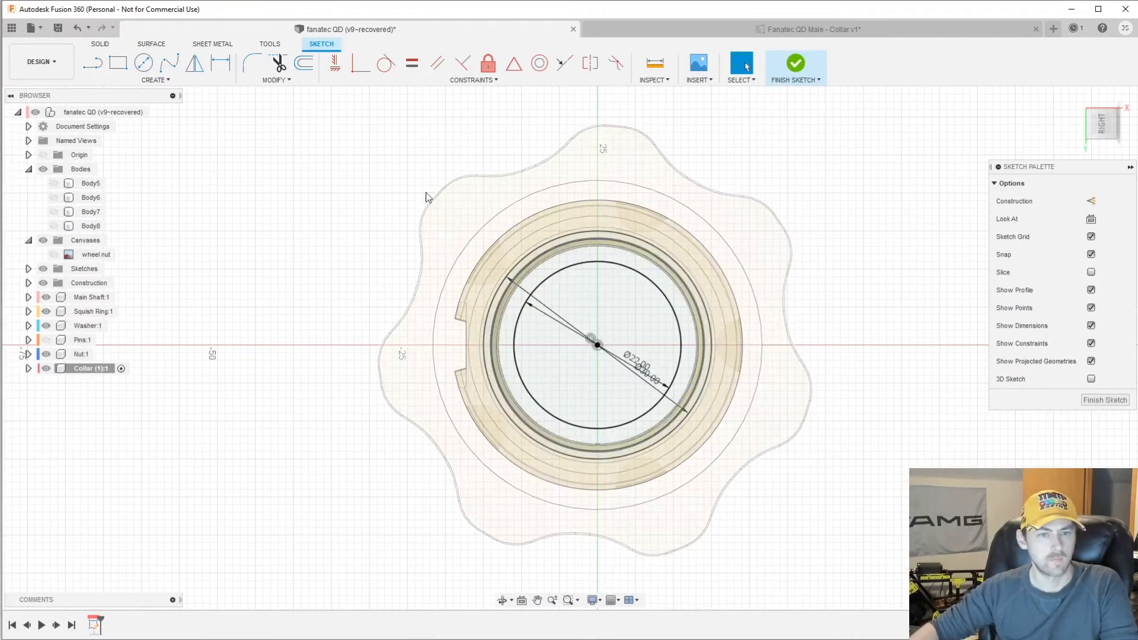
# Check the collar's dimensions in the Fanatec QD Male - Collar drawing and return to the fanatec QD sketch
pyautogui.click(714, 29)
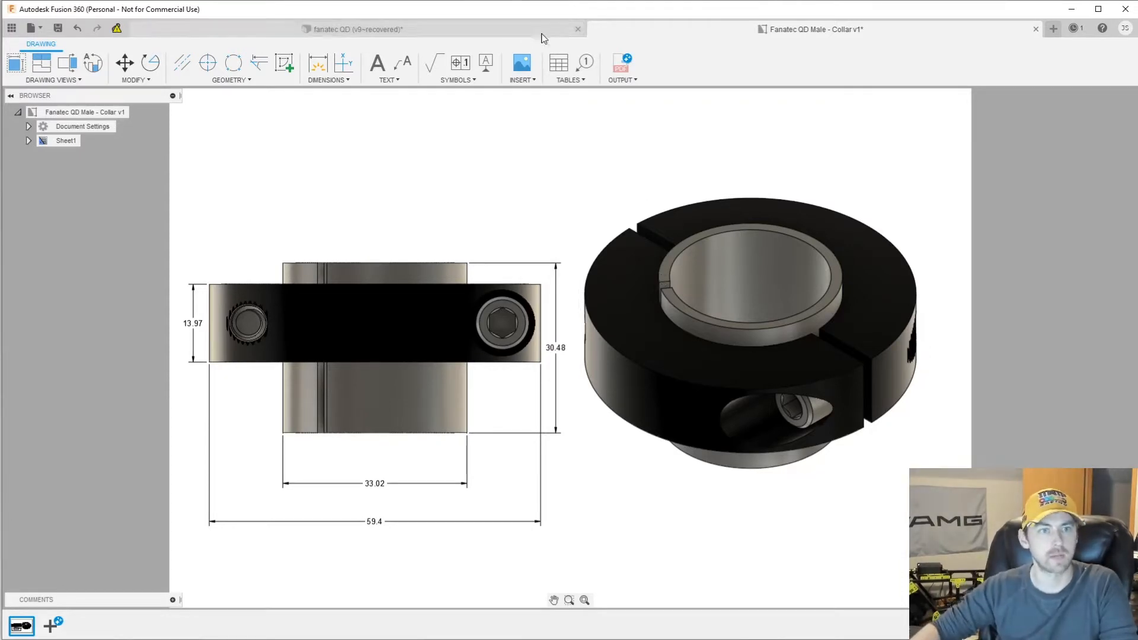
pyautogui.click(468, 32)
pyautogui.scroll(2, 584, 240)
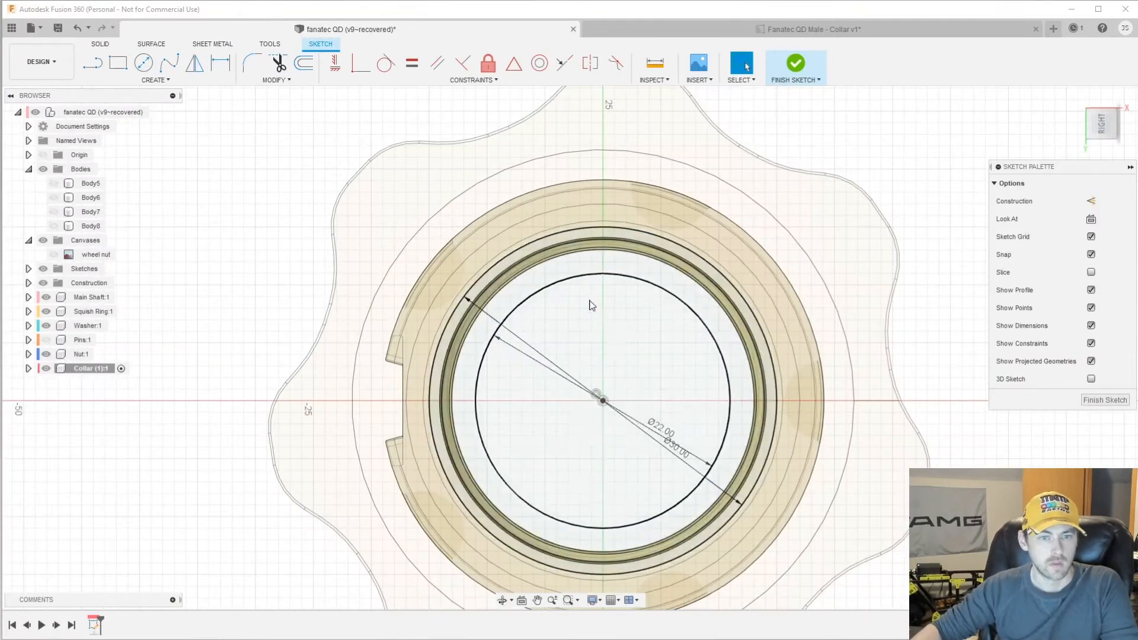
# Try to draw a center point arc of about 8.8° on the 30 mm circle, centred on the origin
pyautogui.click(157, 83)
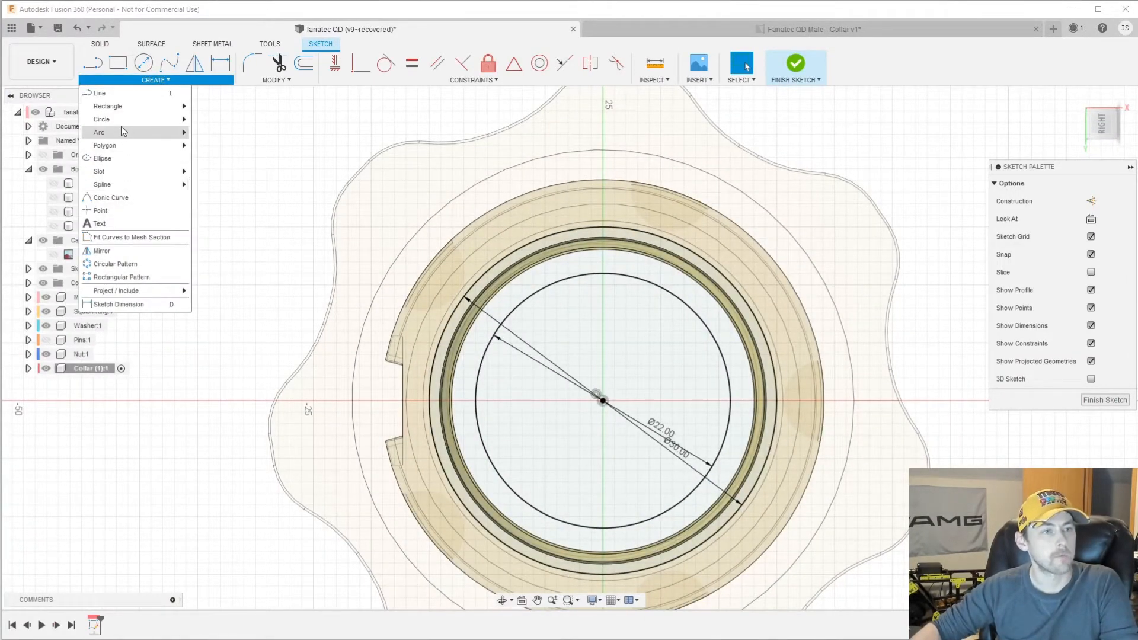
pyautogui.moveTo(147, 134)
pyautogui.click(226, 145)
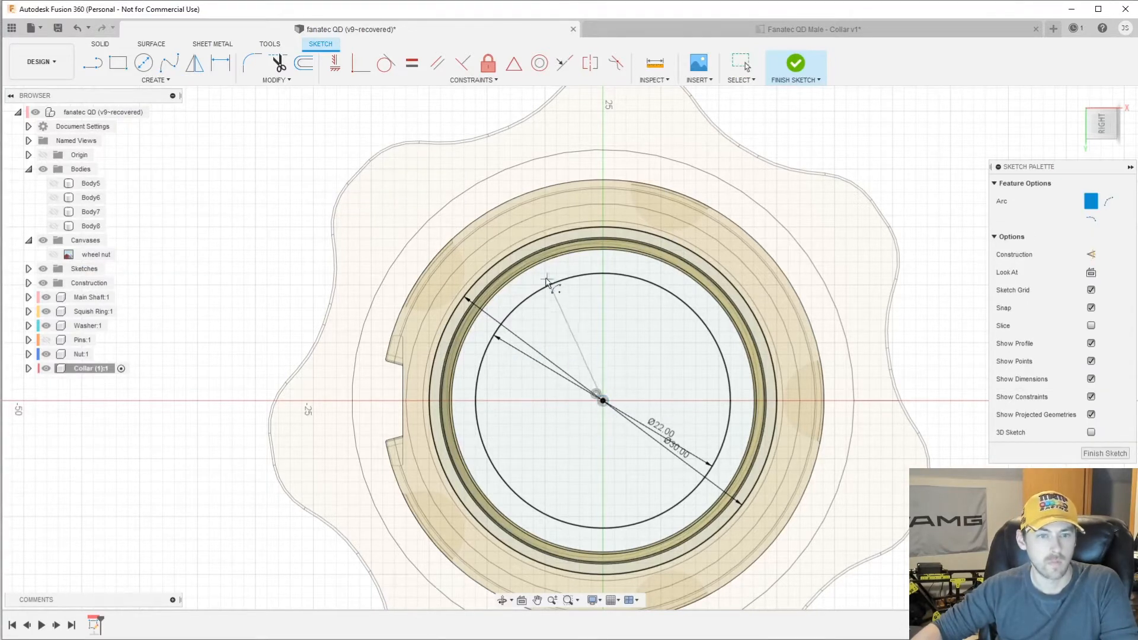
pyautogui.click(529, 243)
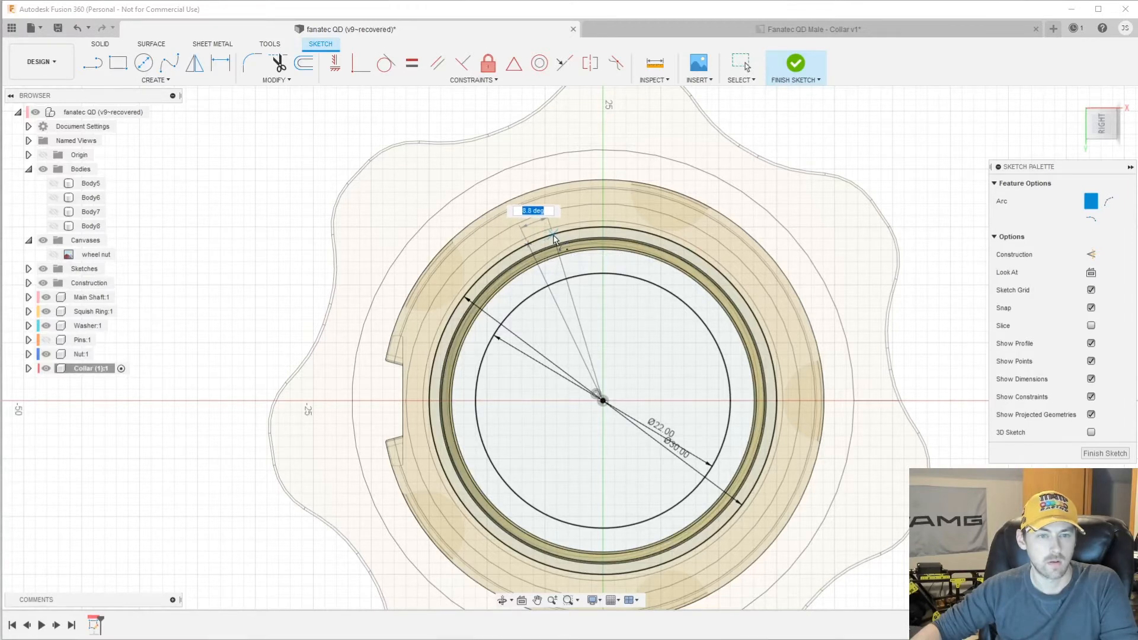
pyautogui.click(554, 239)
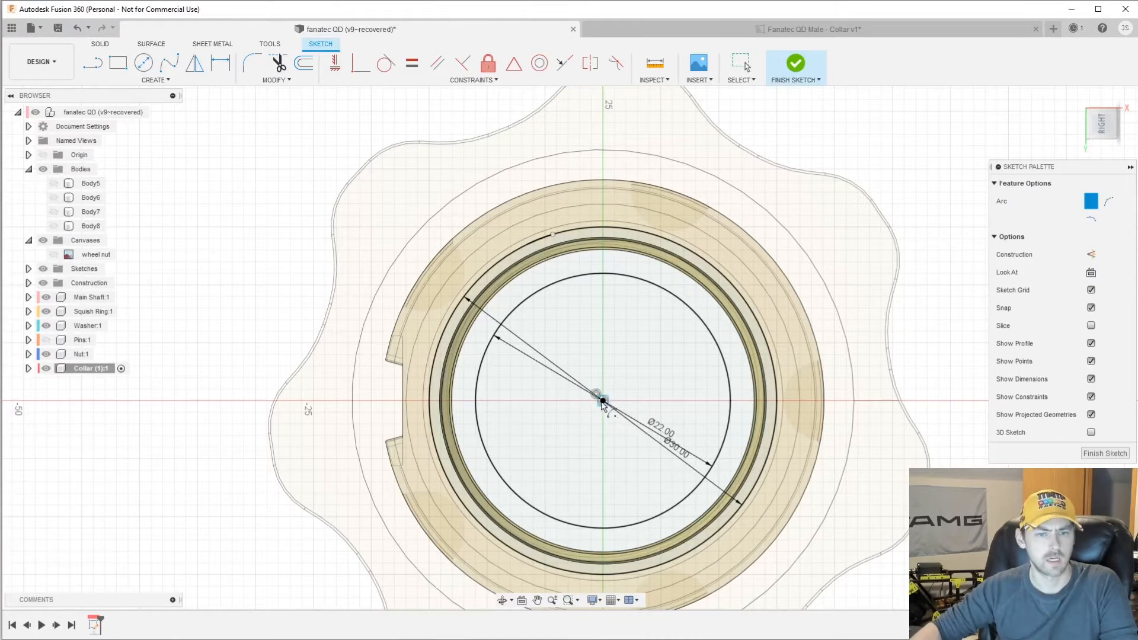
pyautogui.press('Escape')
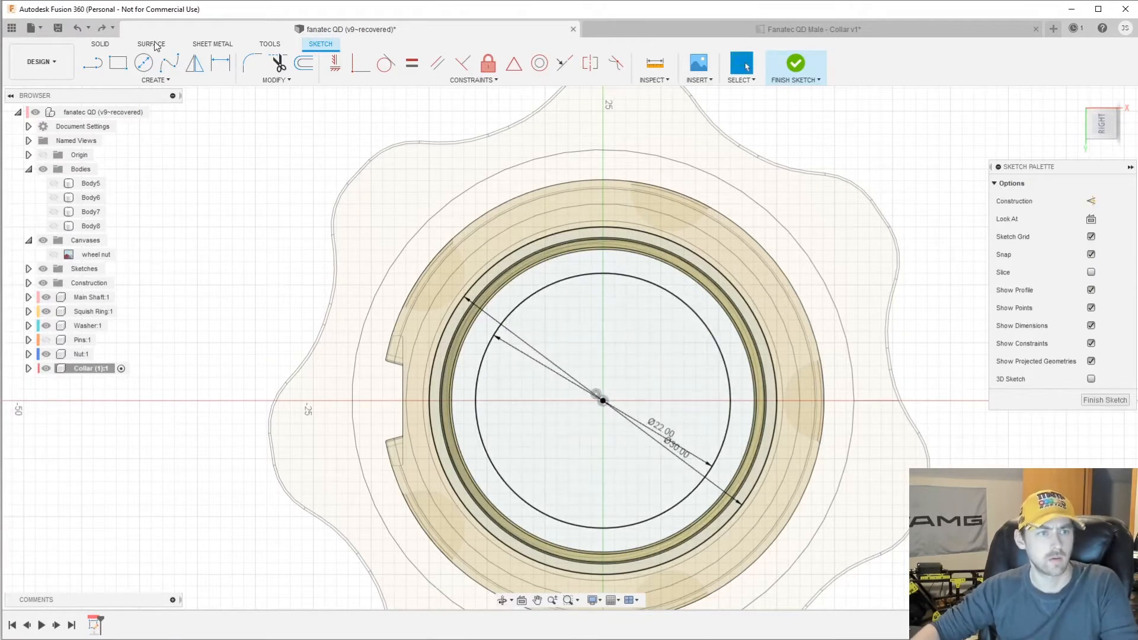
# Try another short center point arc along the upper part of the 30 mm circle and finish the sketch
pyautogui.click(153, 81)
pyautogui.moveTo(122, 133)
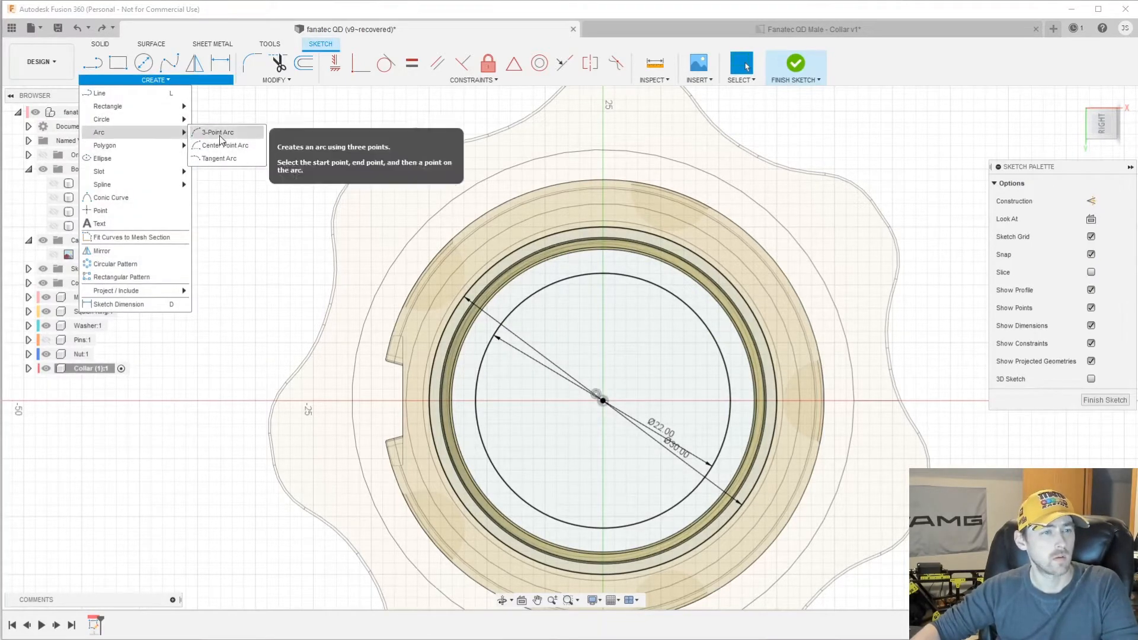
pyautogui.click(233, 149)
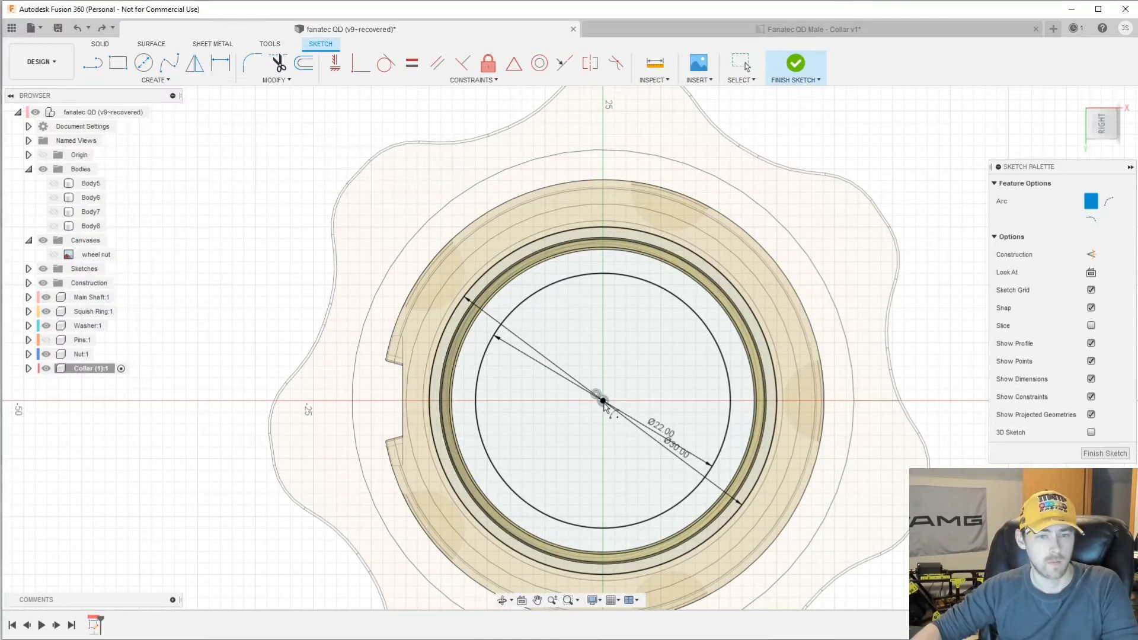
pyautogui.click(599, 396)
pyautogui.click(537, 240)
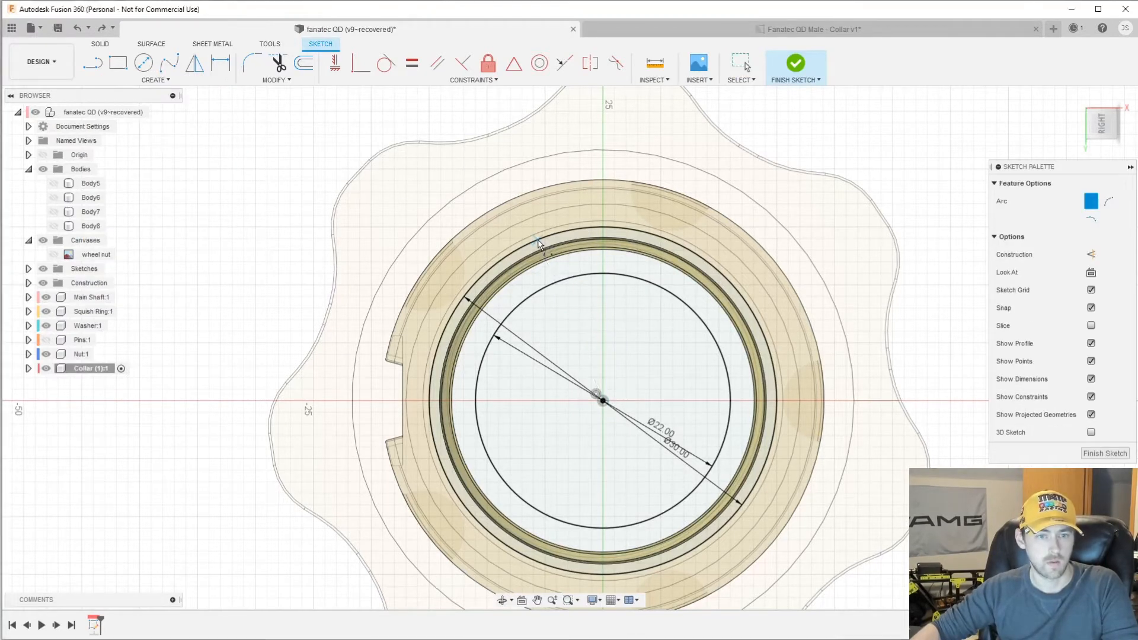
pyautogui.click(587, 240)
pyautogui.click(1088, 453)
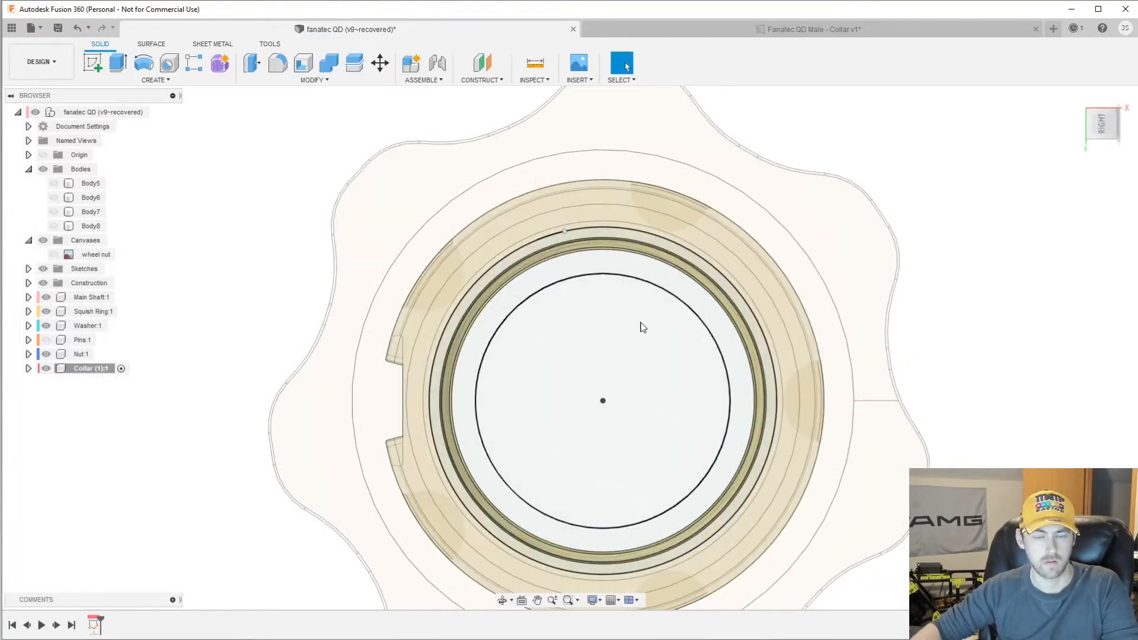
# Reopen the collar sketch and draw two closely spaced radial lines from the origin to the 30 mm circle, marking the collar's narrow slit
pyautogui.doubleClick(578, 305)
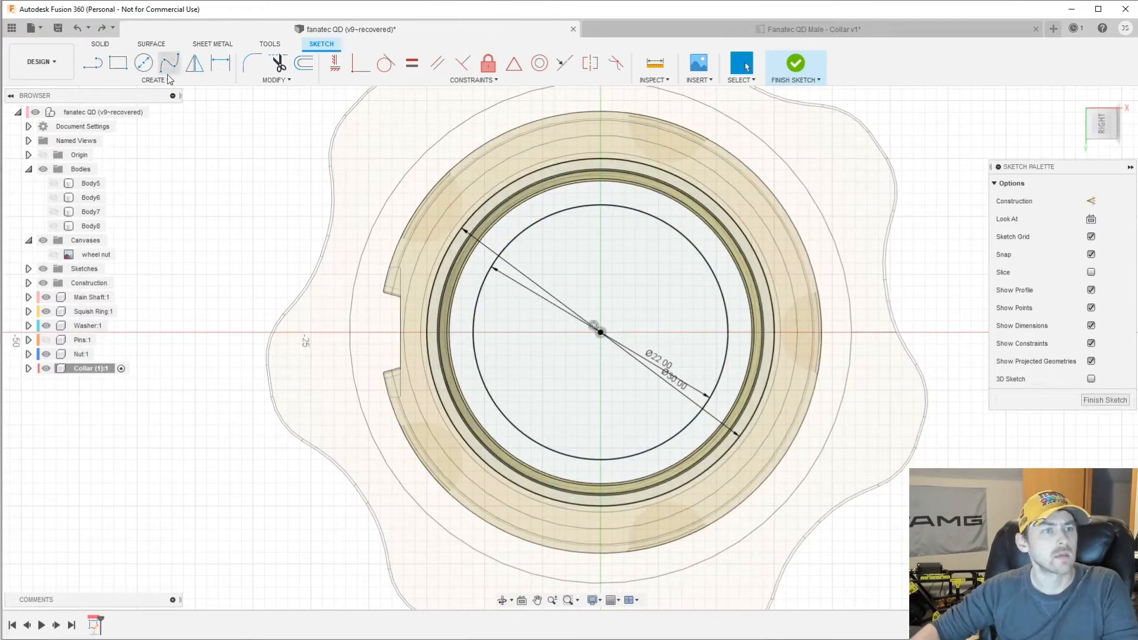
pyautogui.click(90, 61)
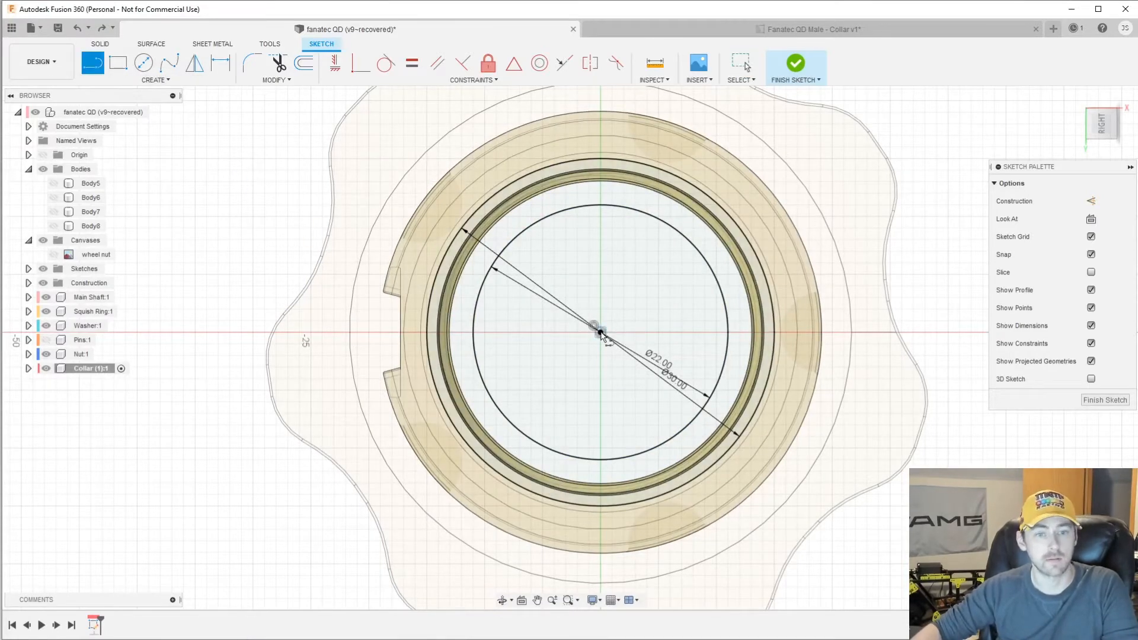
pyautogui.click(601, 332)
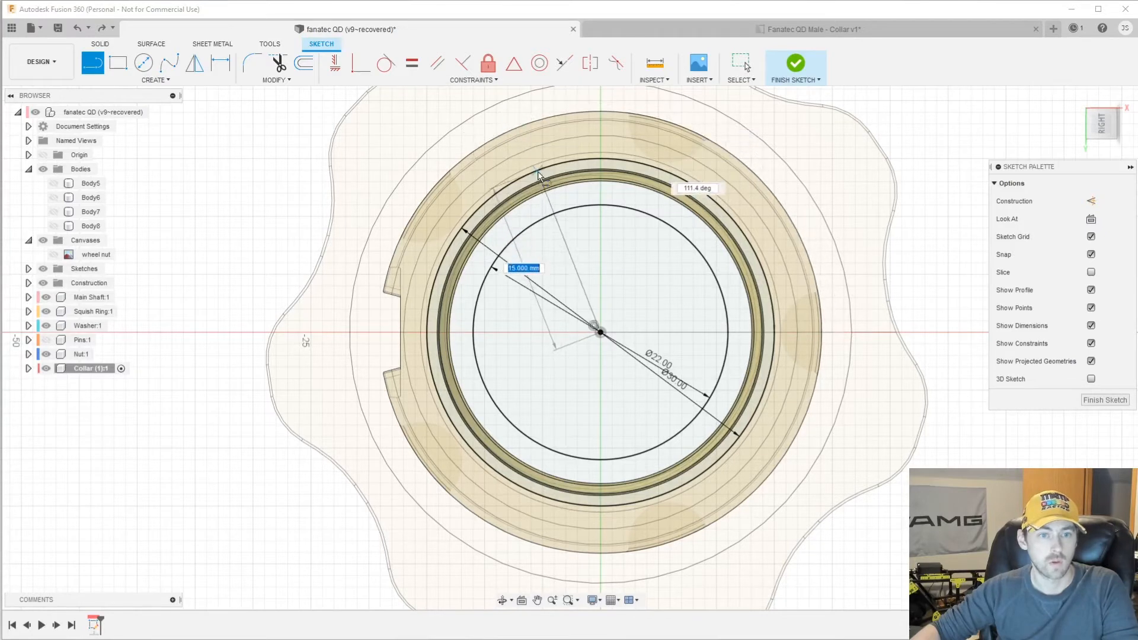
pyautogui.click(543, 178)
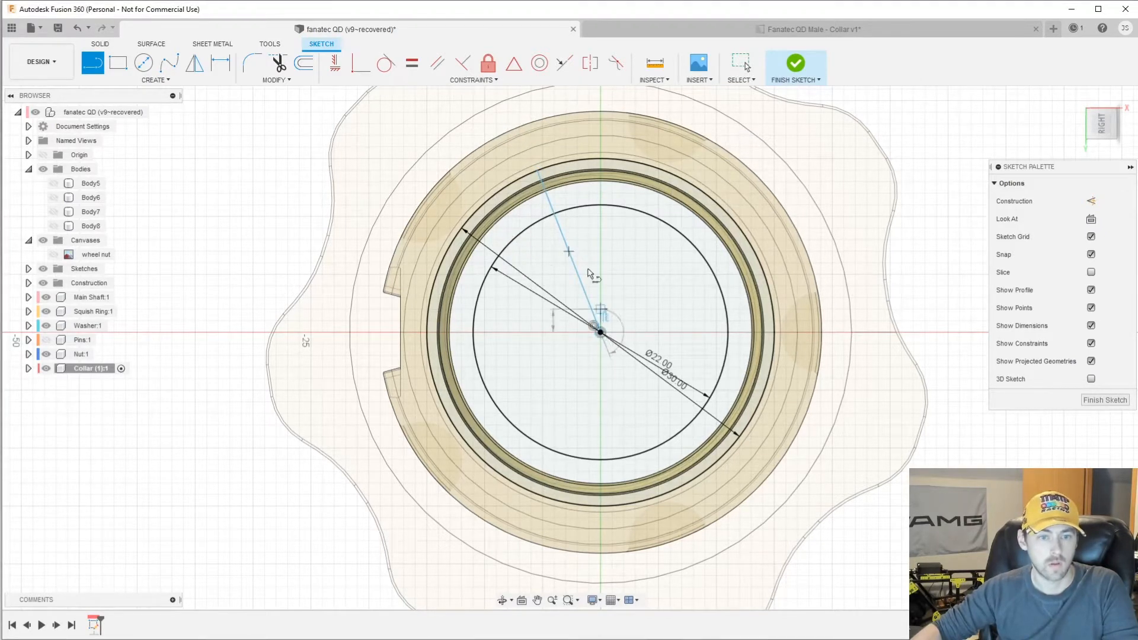
pyautogui.click(555, 166)
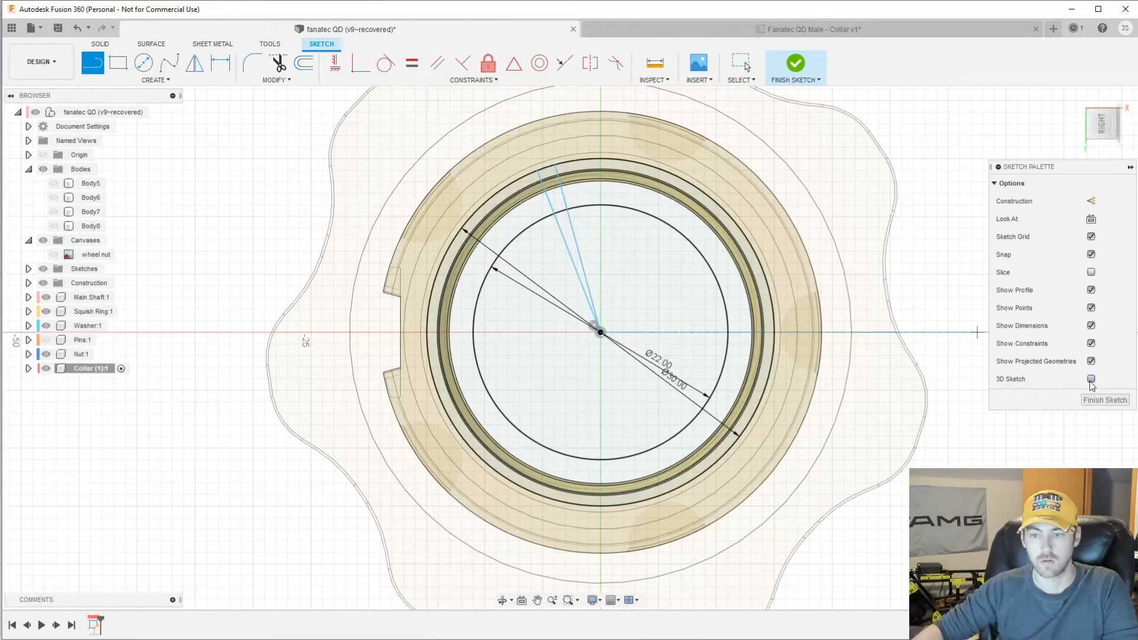
# Extrude the slit ring profile -31 mm along the shaft towards the nut as a new body
pyautogui.press('e')
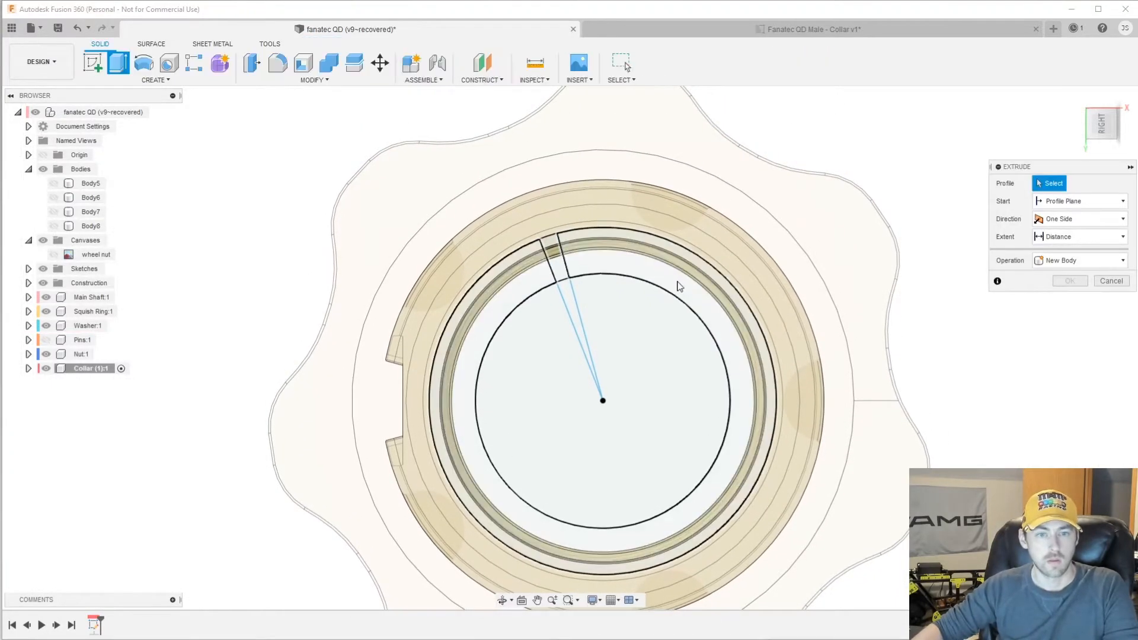
pyautogui.click(680, 287)
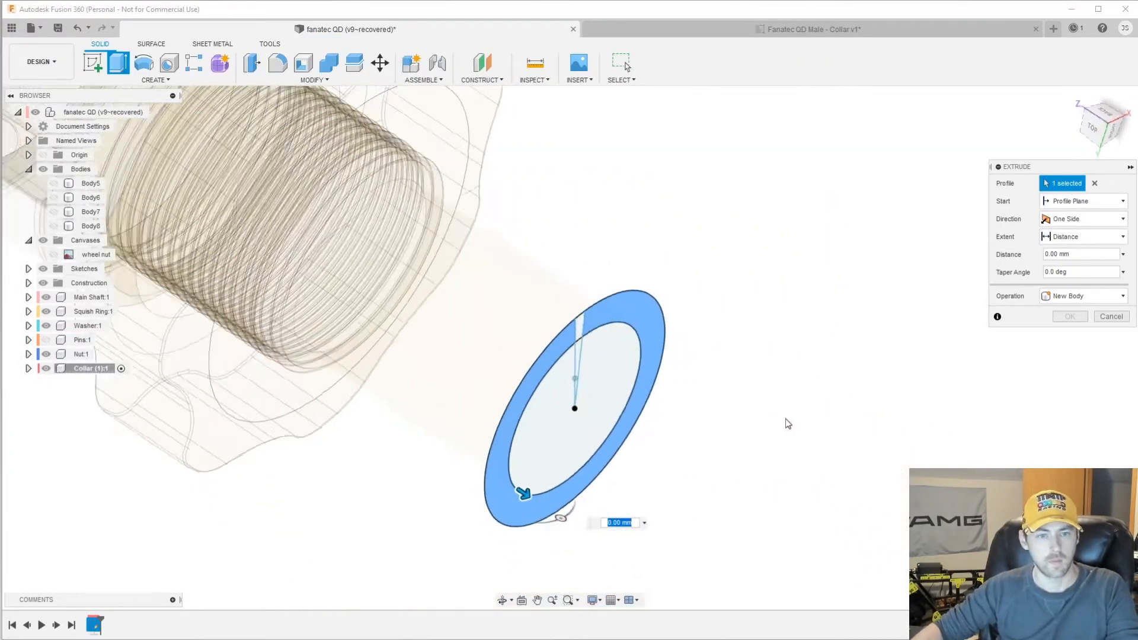
pyautogui.keyDown('shift'); pyautogui.moveTo(788, 424); pyautogui.dragTo(939, 260, button='middle'); pyautogui.keyUp('shift')
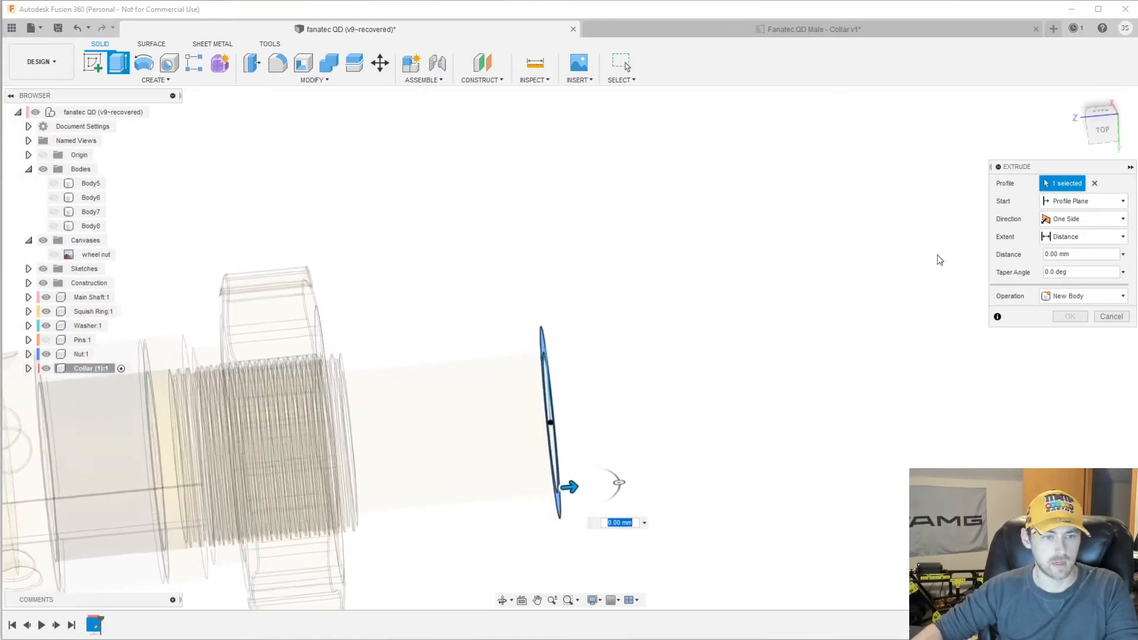
pyautogui.click(1101, 128)
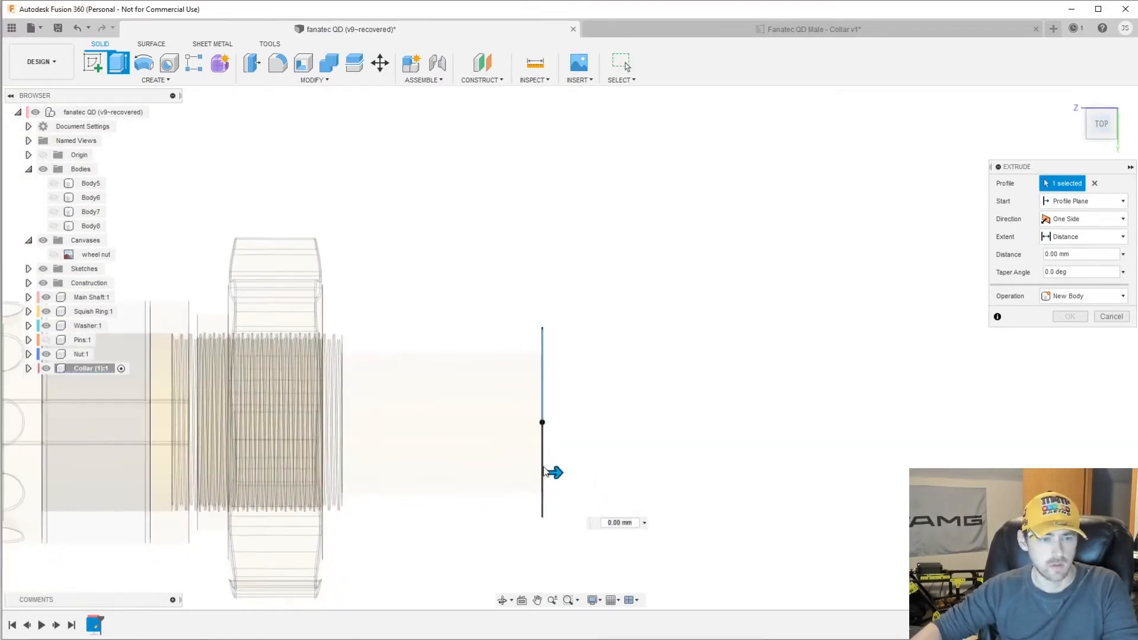
pyautogui.moveTo(560, 474); pyautogui.dragTo(338, 474)
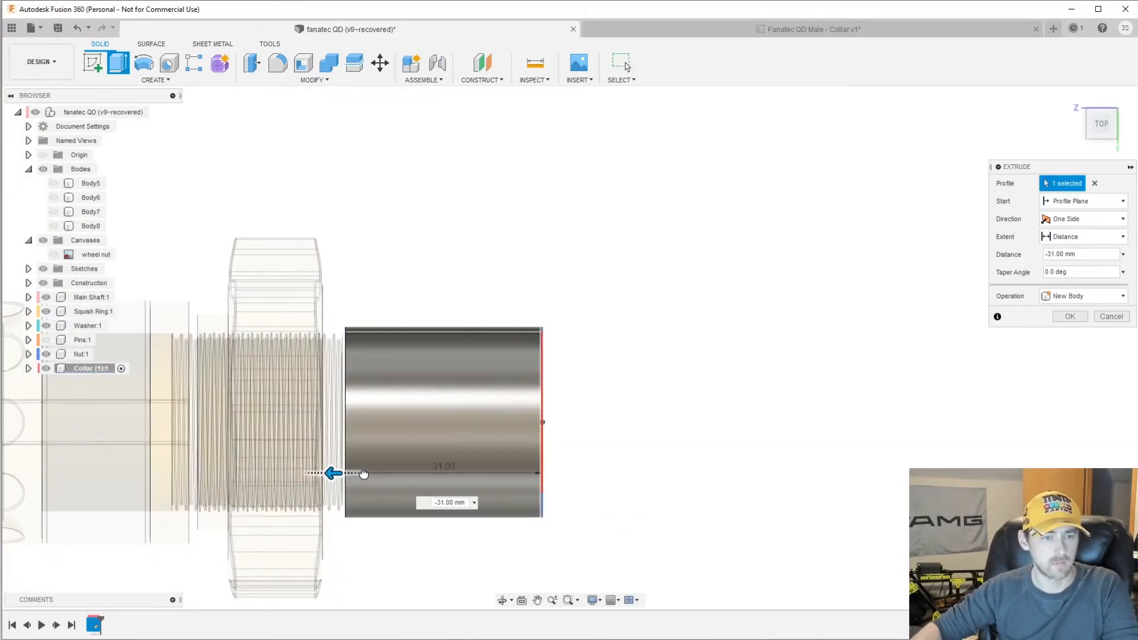
pyautogui.press('Return')
# Expand the collar component's sketches and hide its sketch, leaving the split collar body in view
pyautogui.keyDown('shift'); pyautogui.moveTo(368, 472); pyautogui.dragTo(549, 439, button='middle'); pyautogui.keyUp('shift')
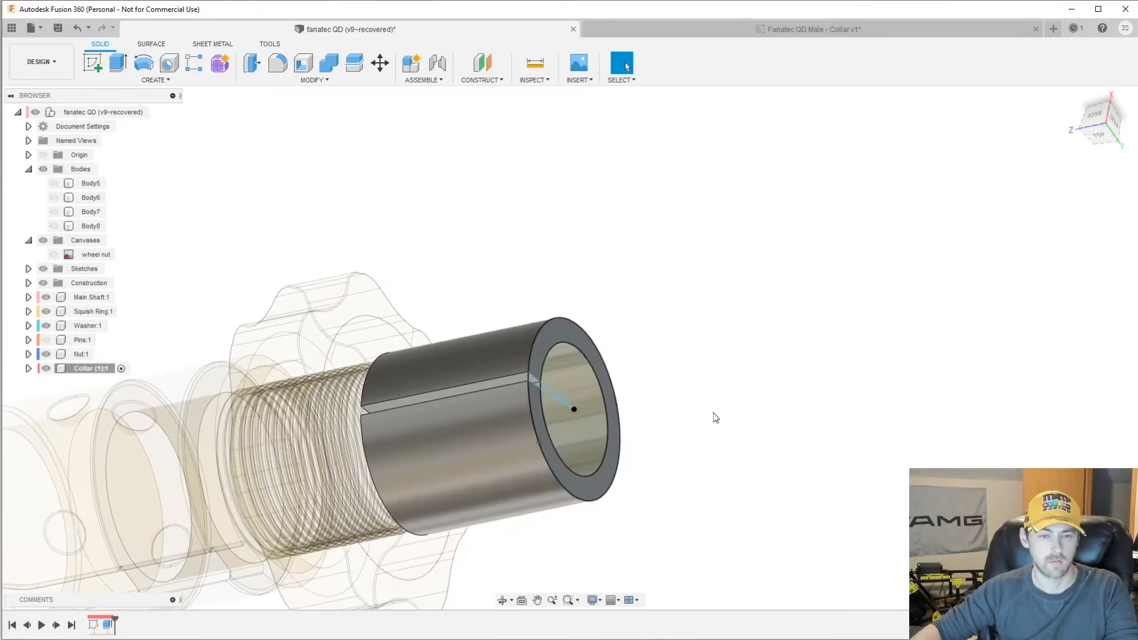
pyautogui.moveTo(714, 415)
pyautogui.keyDown('shift'); pyautogui.mouseDown(button='middle')
pyautogui.moveTo(904, 229)
pyautogui.moveTo(688, 338)
pyautogui.moveTo(220, 398)
pyautogui.moveTo(10, 297)
pyautogui.moveTo(81, 384)
pyautogui.mouseUp(button='middle'); pyautogui.keyUp('shift')
pyautogui.click(29, 370)
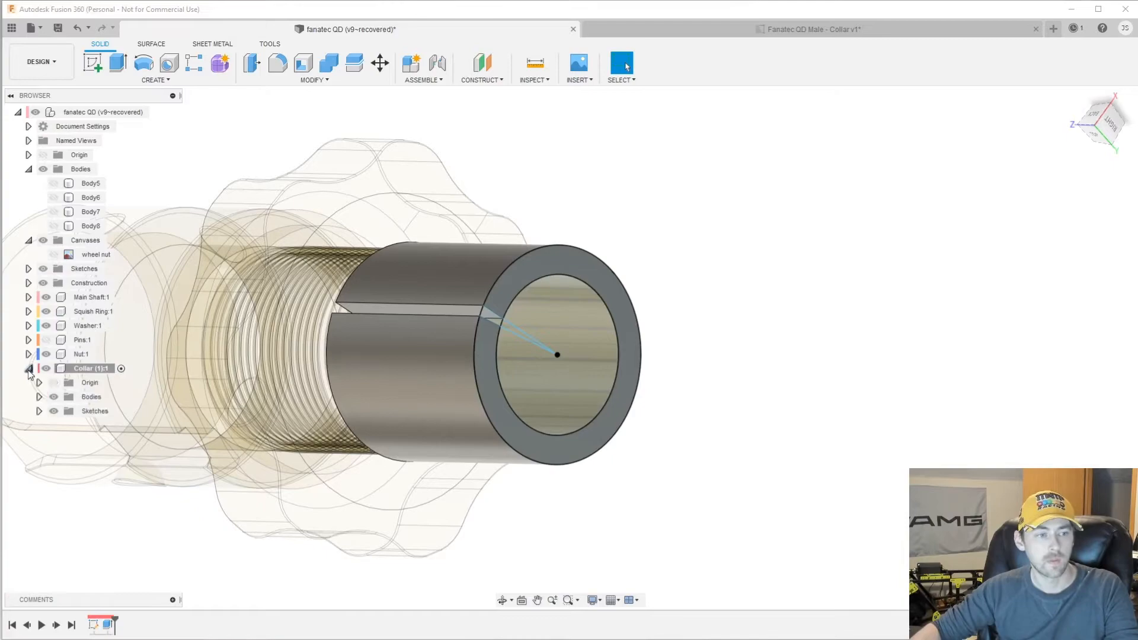
pyautogui.click(40, 411)
pyautogui.keyDown('shift'); pyautogui.moveTo(630, 442); pyautogui.dragTo(771, 4, button='middle'); pyautogui.keyUp('shift')
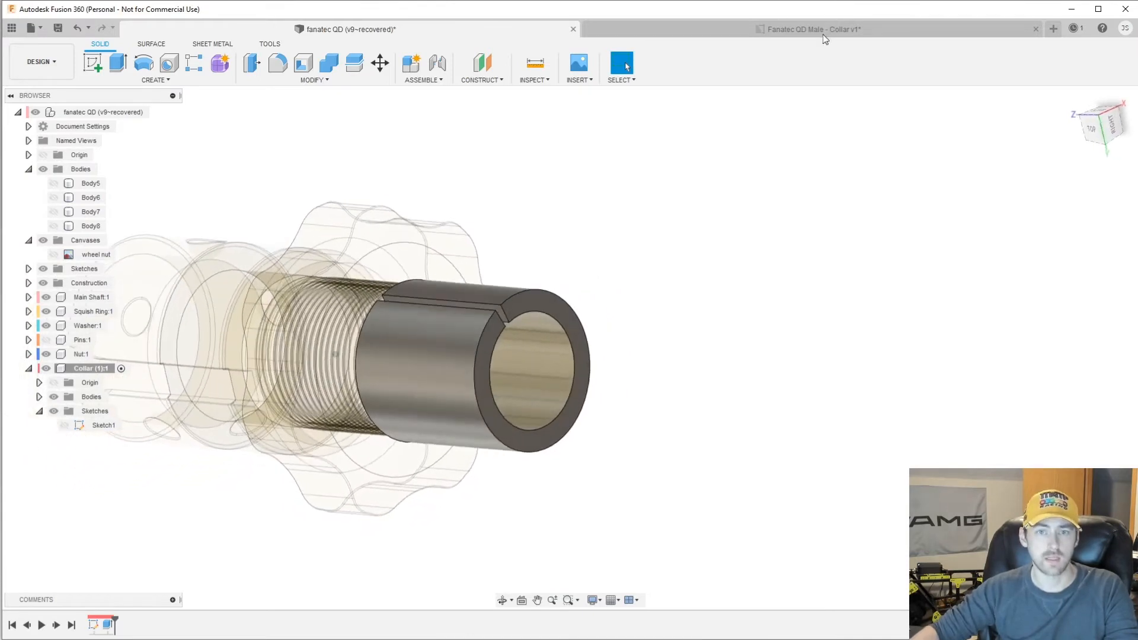
# Compare the split collar with the Fanatec QD Male - Collar drawing and return to the fanatec QD model
pyautogui.click(823, 29)
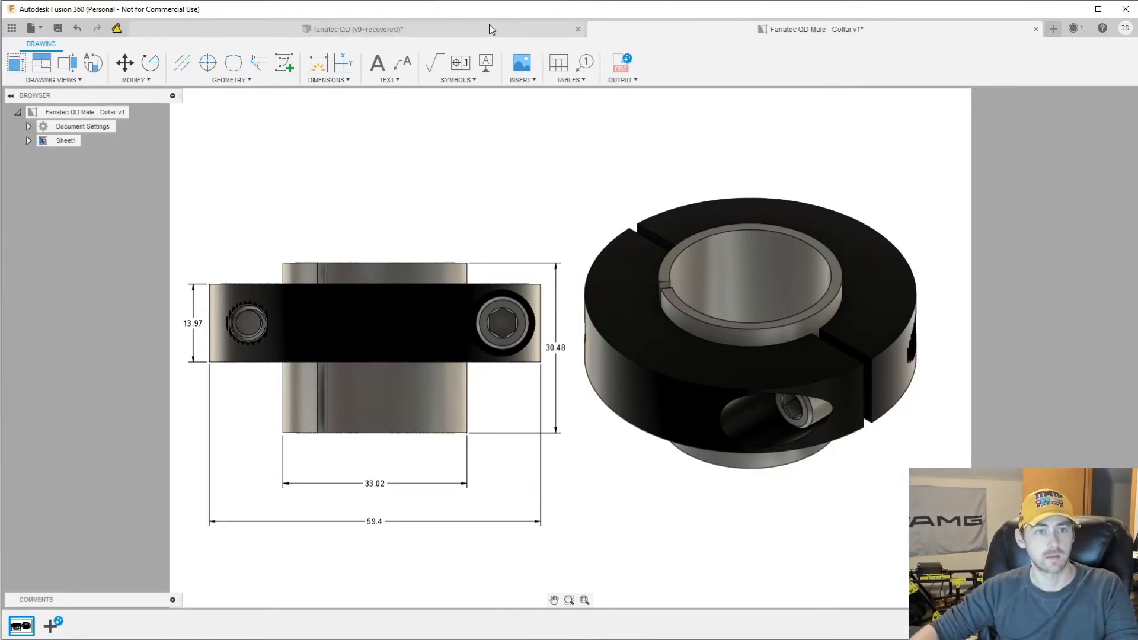
pyautogui.click(355, 30)
pyautogui.keyDown('shift'); pyautogui.moveTo(838, 389); pyautogui.dragTo(443, 360, button='middle'); pyautogui.keyUp('shift')
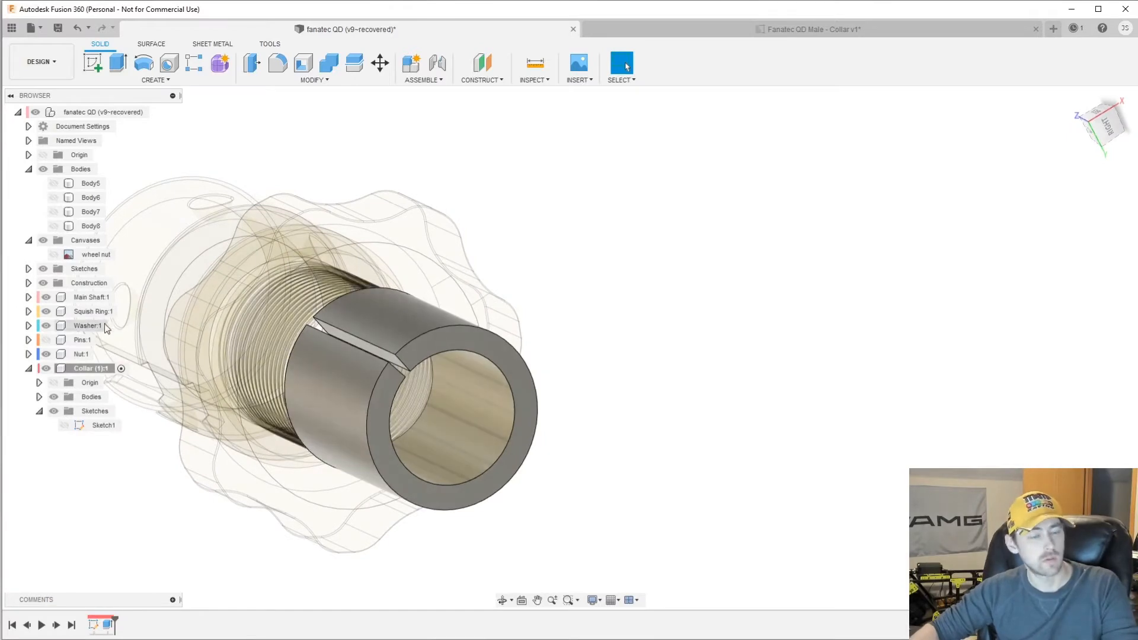
# Create a new internal component under the top-level assembly and name it Clamp
pyautogui.click(29, 368)
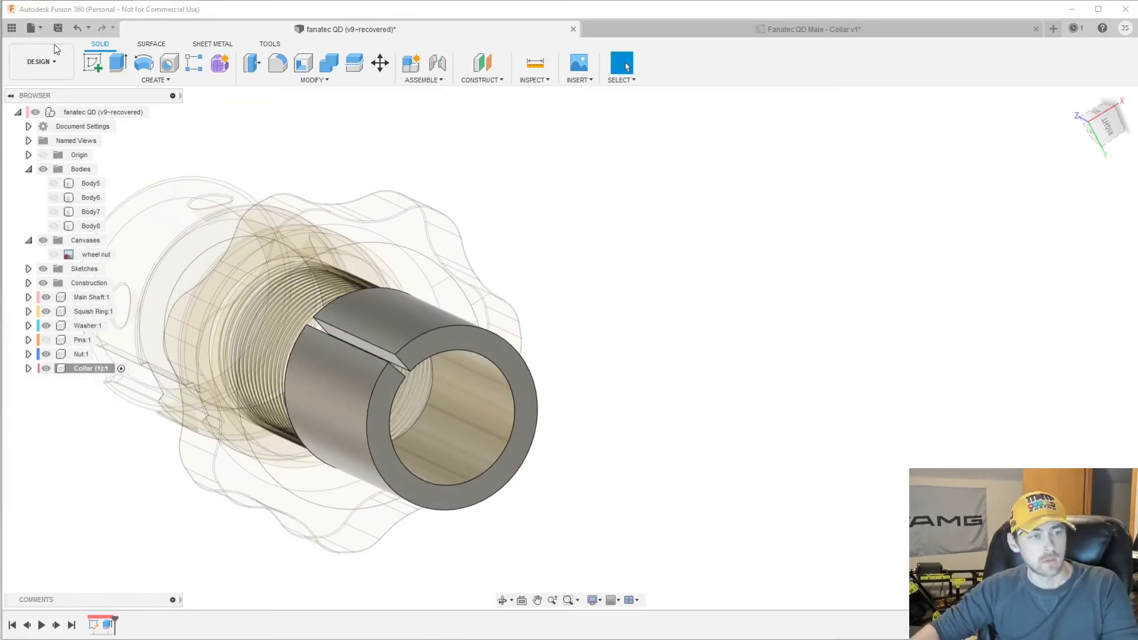
pyautogui.rightClick(70, 112)
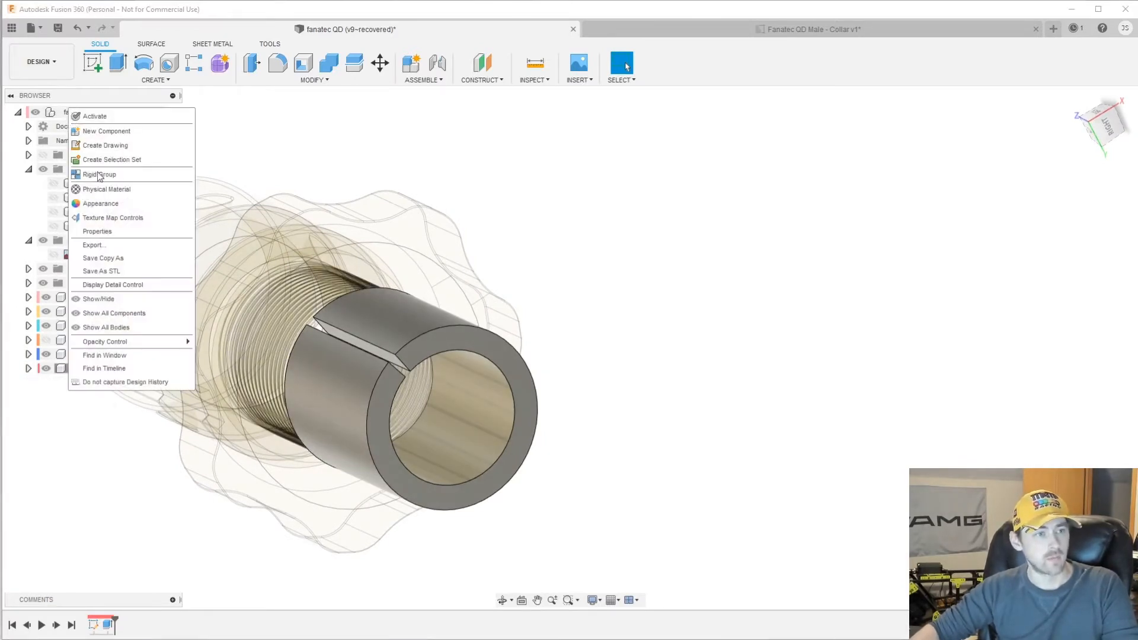
pyautogui.click(107, 131)
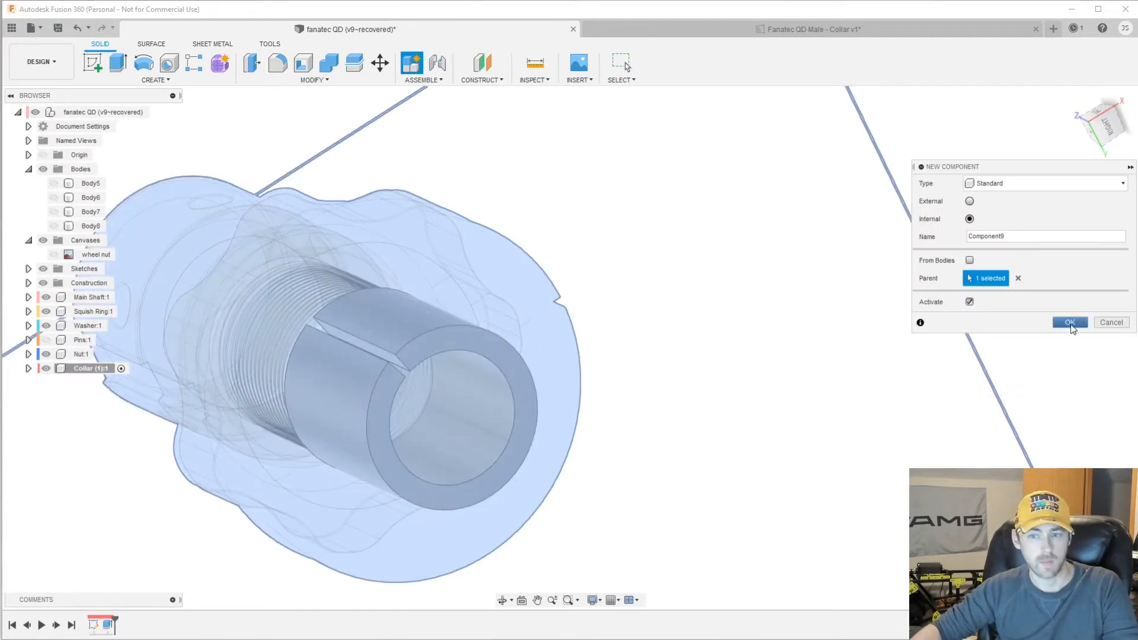
pyautogui.click(1070, 323)
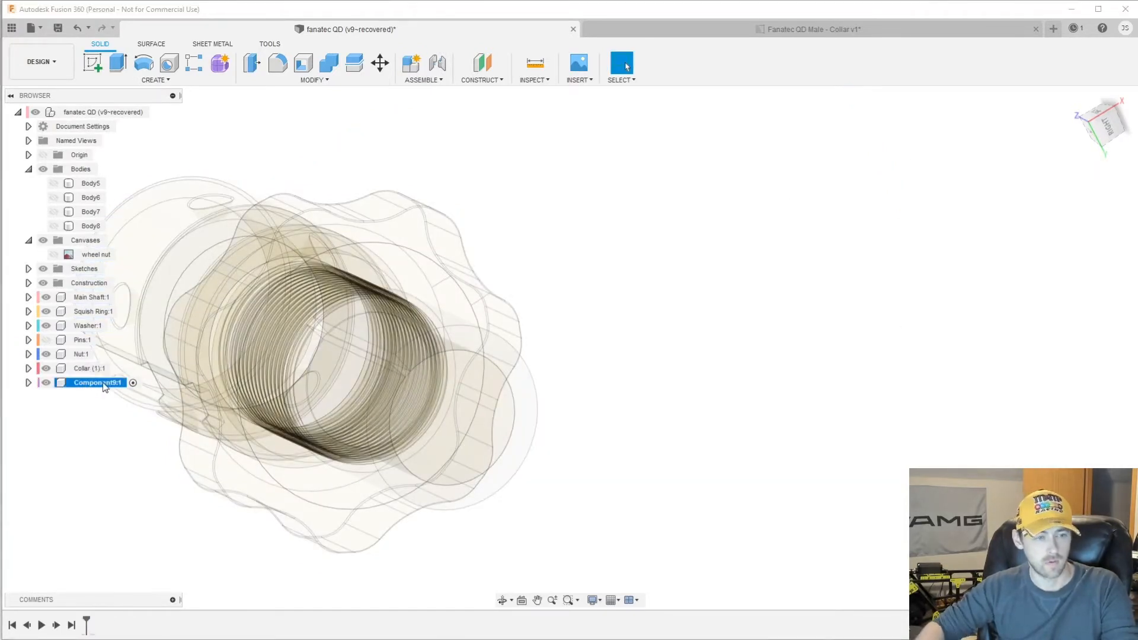
pyautogui.write('Clamp')
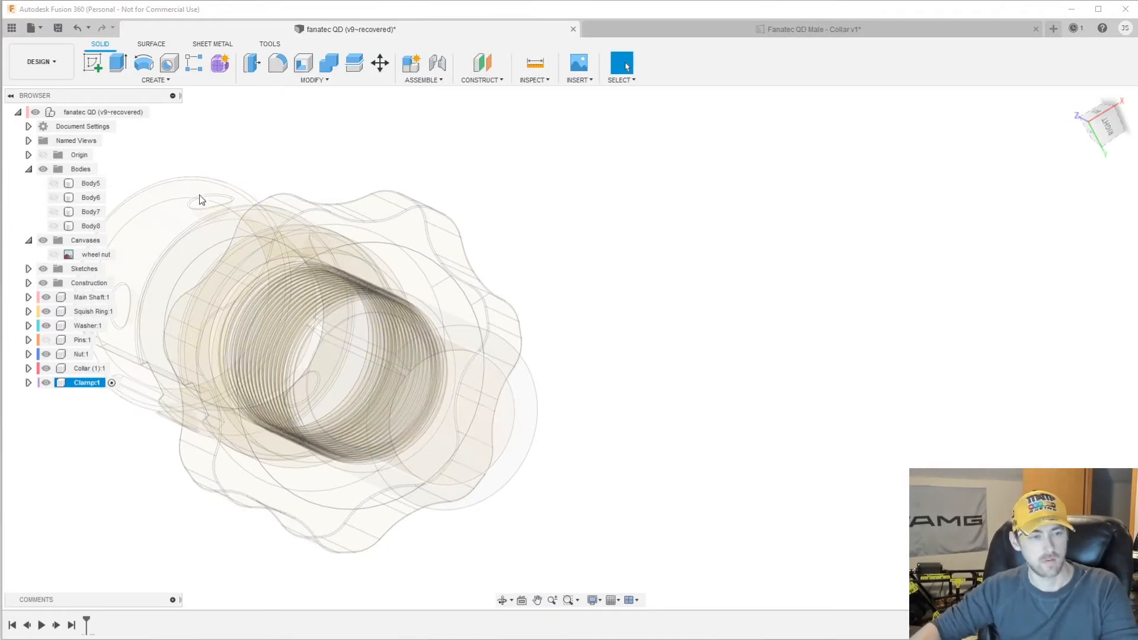
pyautogui.click(755, 409)
# Consult the clamp's outer diameter in the collar drawing and sketch a 60 mm circle centred on the origin on the collar's end face
pyautogui.click(721, 26)
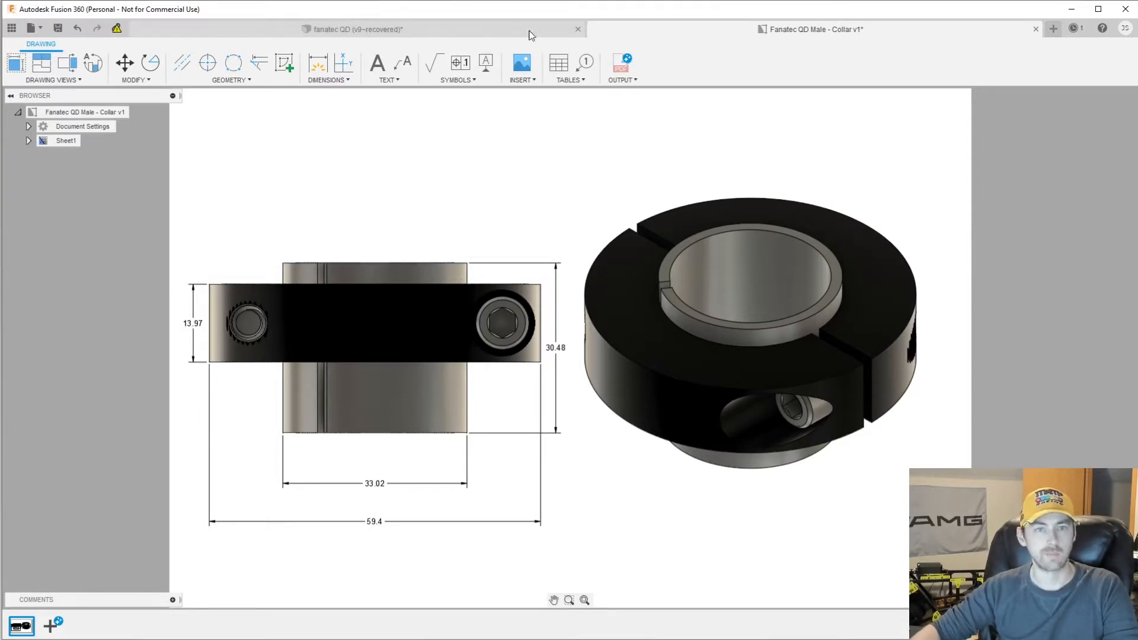
pyautogui.click(489, 34)
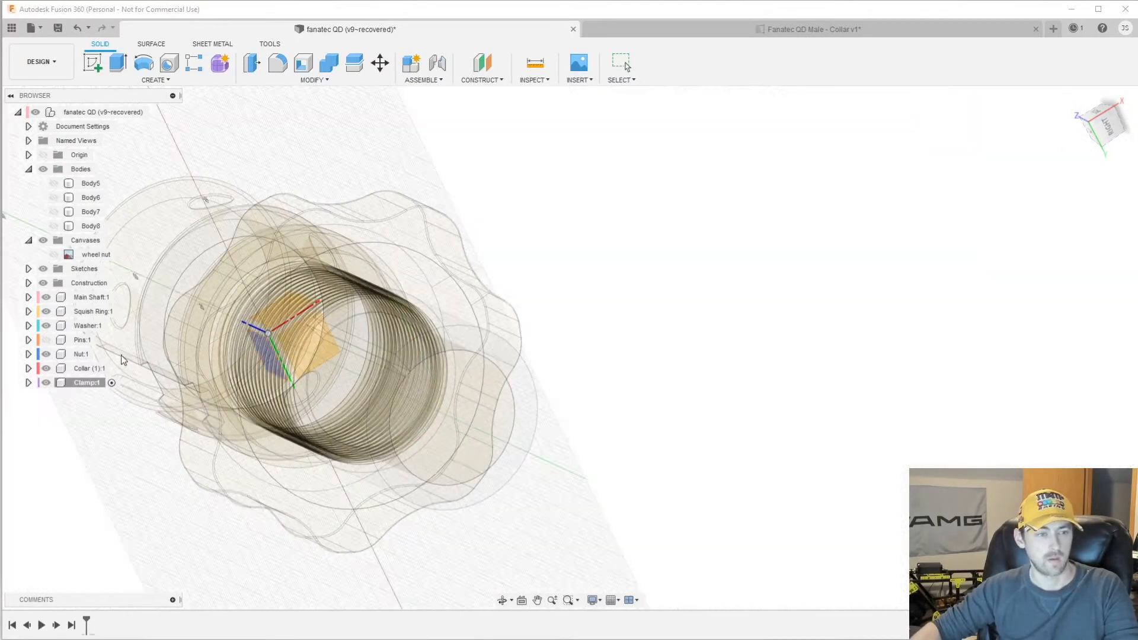
pyautogui.click(388, 450)
pyautogui.press('c')
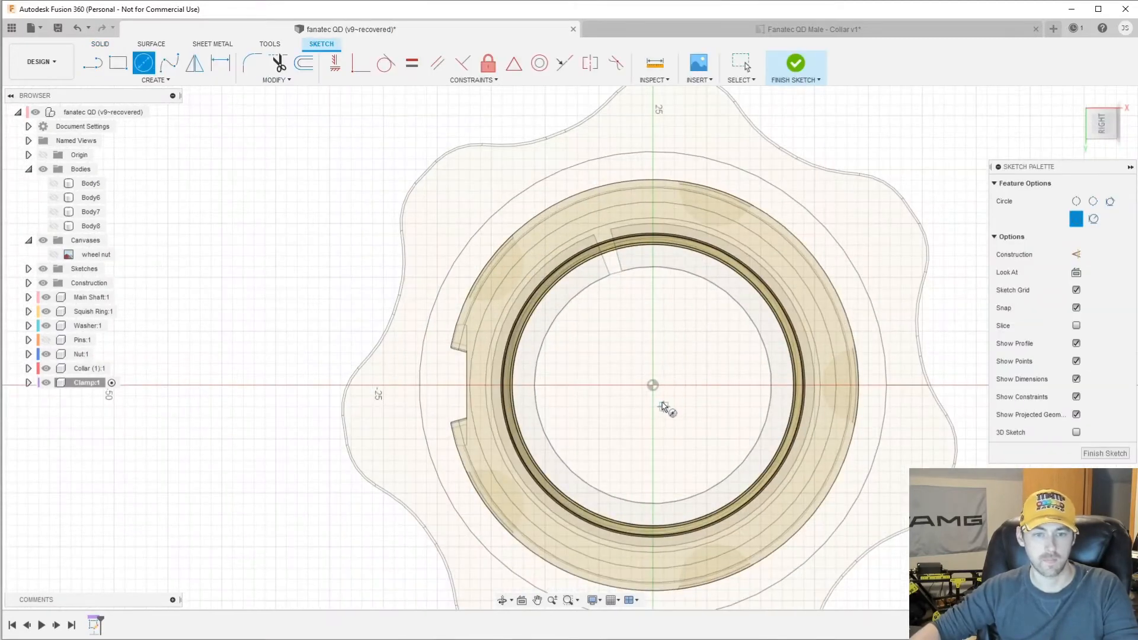
pyautogui.click(652, 387)
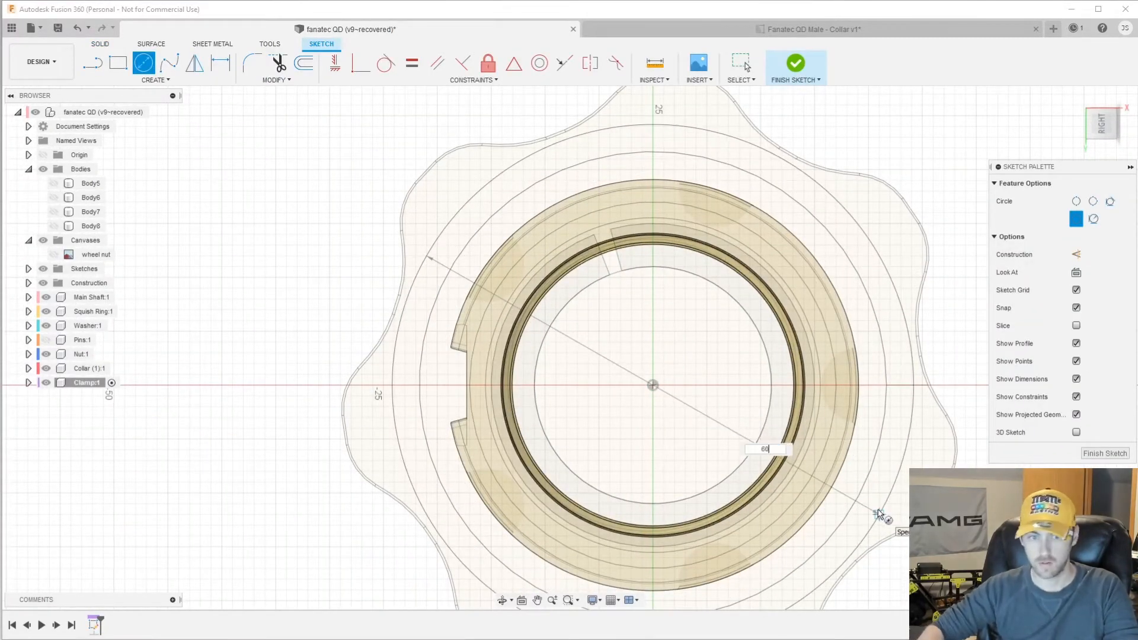
pyautogui.write('60')
pyautogui.press('Tab')
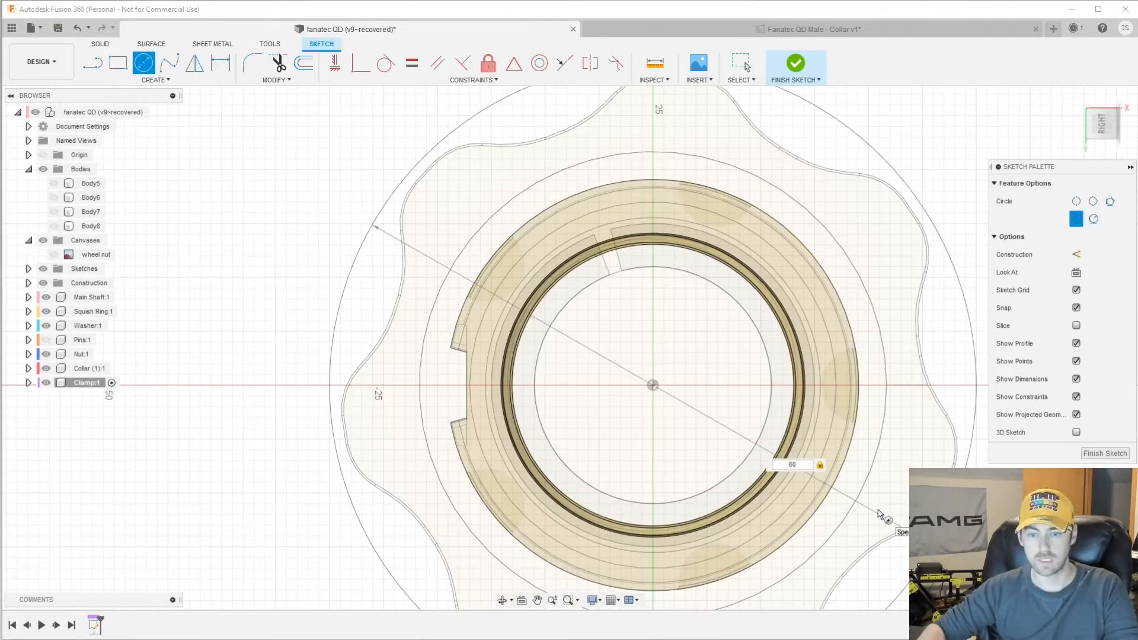
pyautogui.press('Return')
pyautogui.press('Escape')
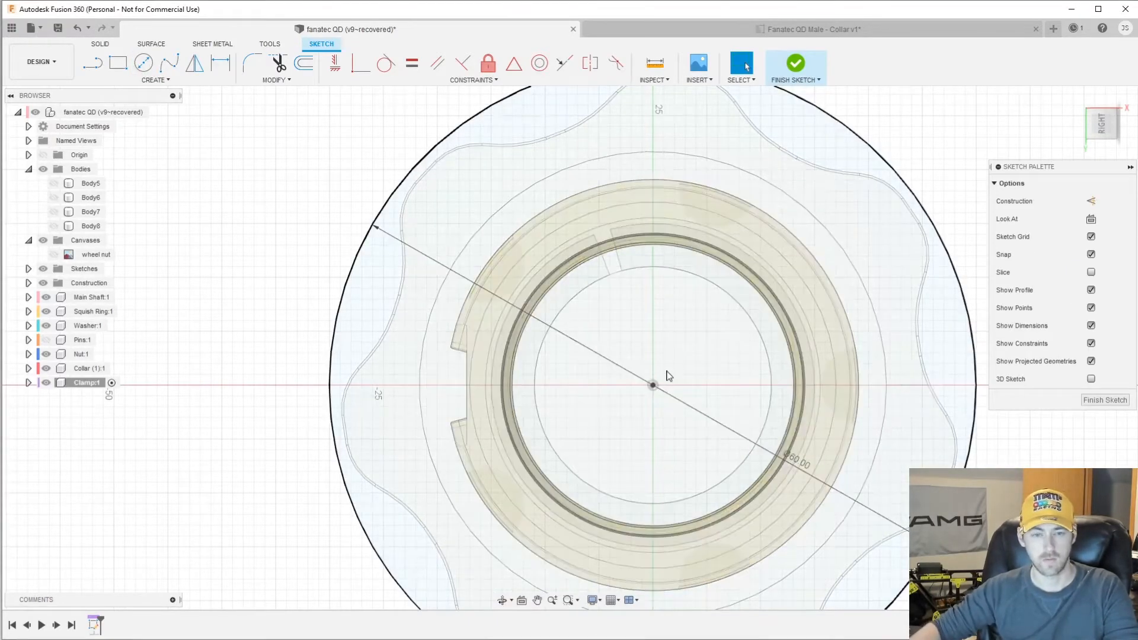
# Add a concentric 30 mm diameter circle inside the 60 mm circle
pyautogui.press('c')
pyautogui.click(652, 386)
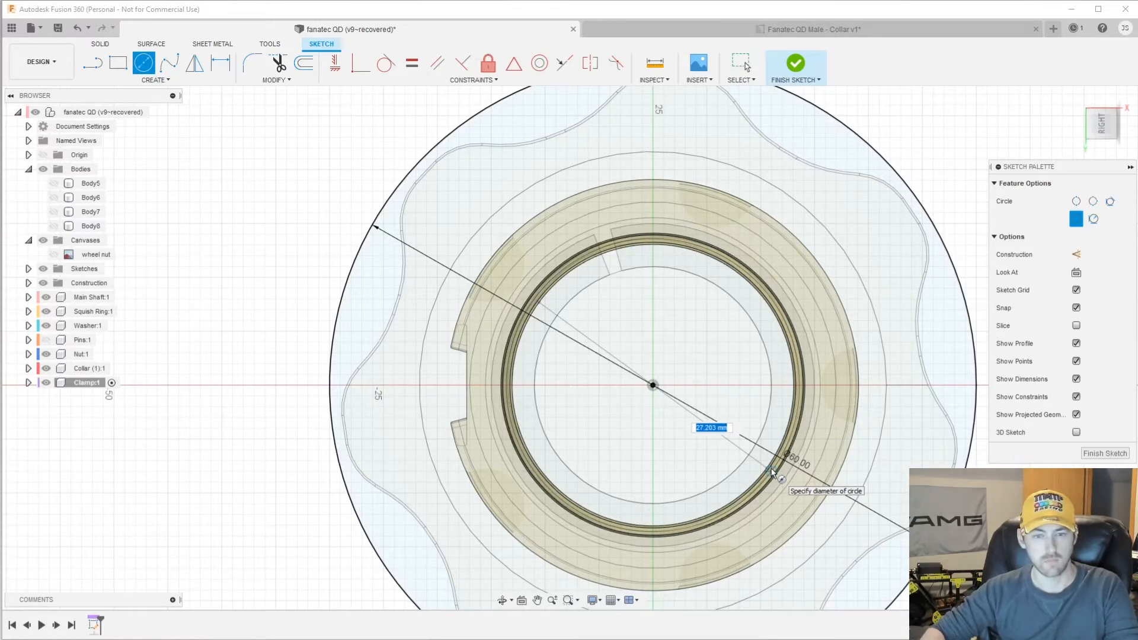
pyautogui.write('30')
pyautogui.press('Tab')
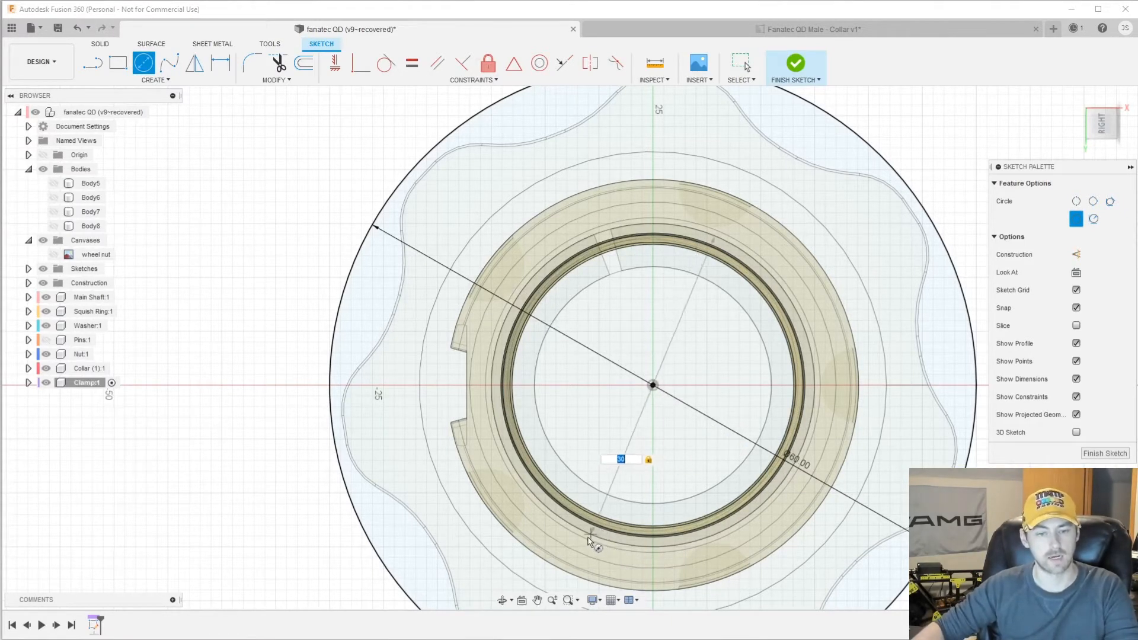
pyautogui.press('Return')
pyautogui.scroll(-3, 696, 228)
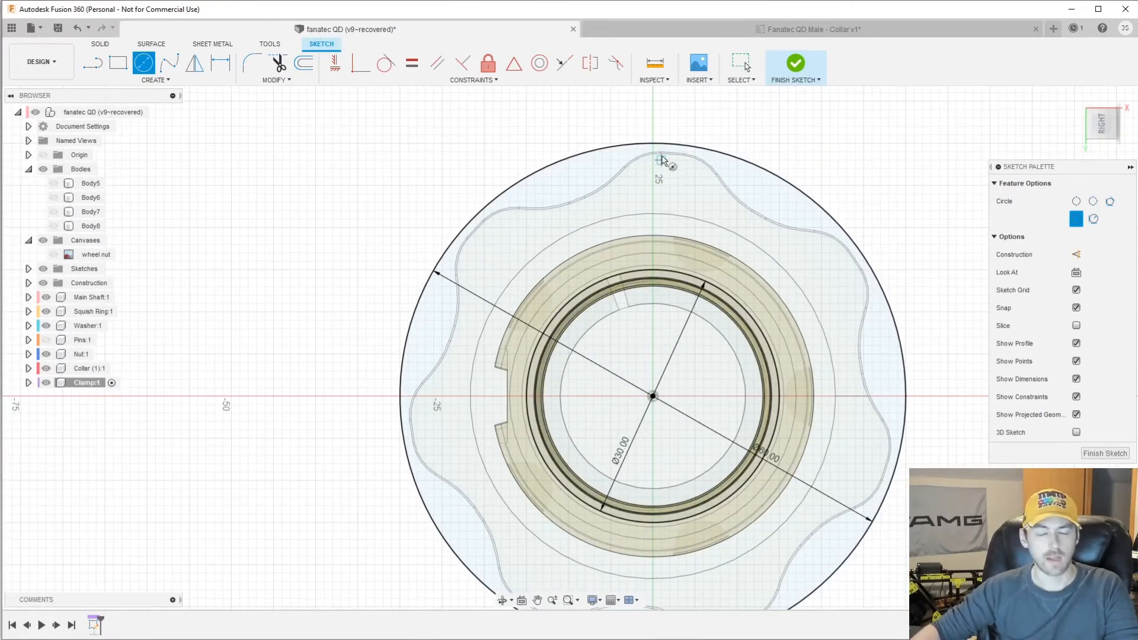
# Check how the clamp is split in the Fanatec QD Male - Collar drawing and return to the Clamp sketch
pyautogui.click(676, 29)
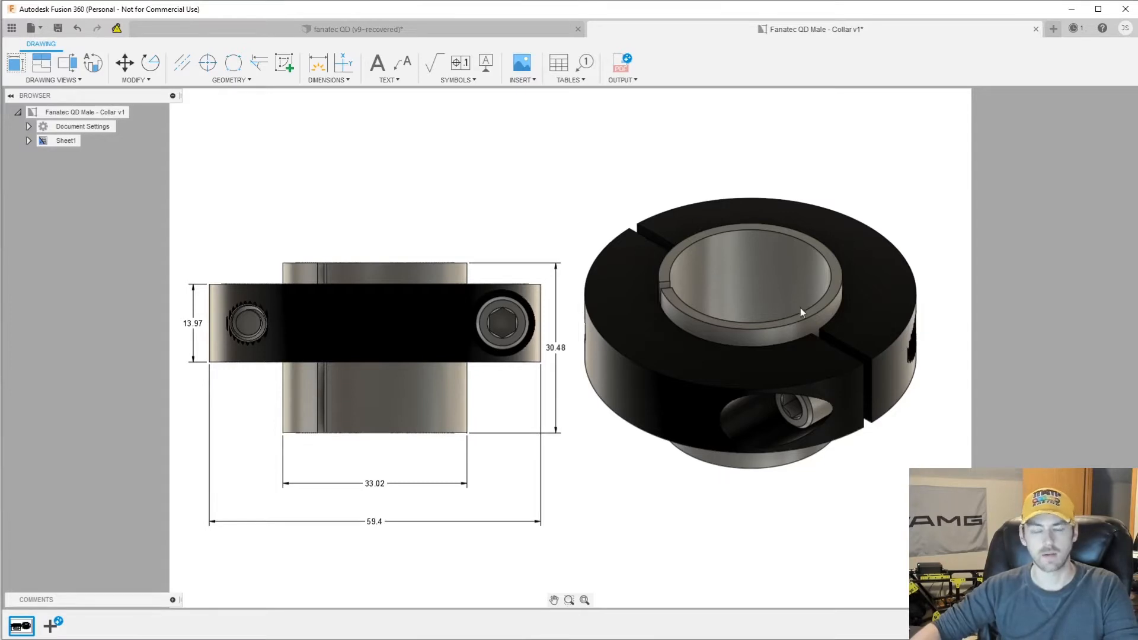
pyautogui.click(387, 34)
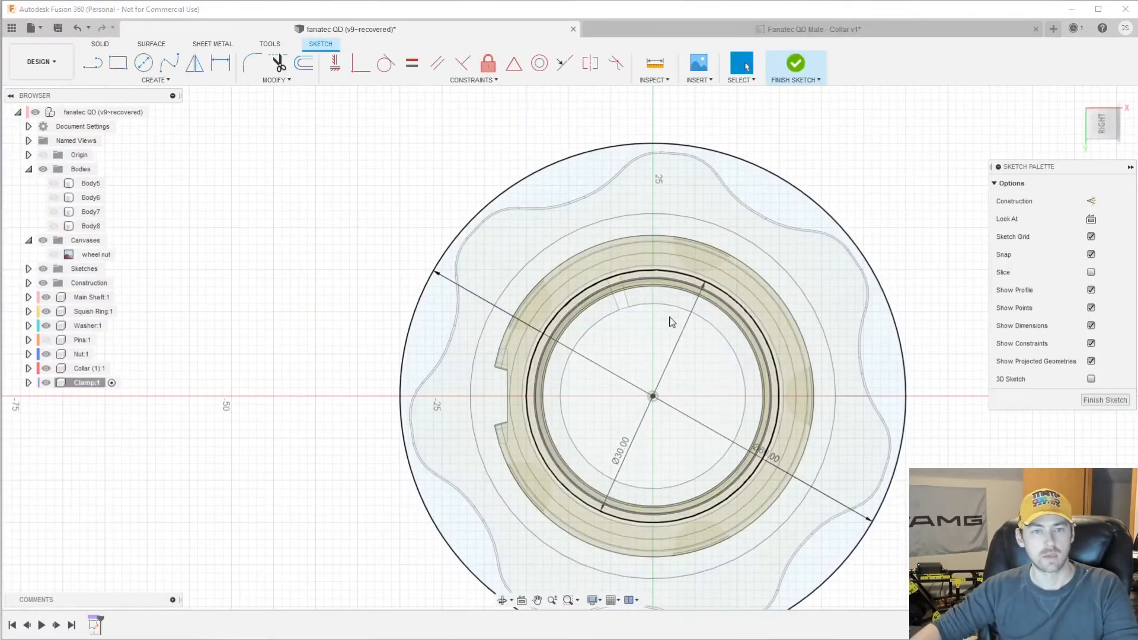
pyautogui.moveTo(699, 322)
pyautogui.mouseDown(button='middle')
pyautogui.moveTo(681, 274)
pyautogui.moveTo(636, 310)
pyautogui.mouseUp(button='middle')
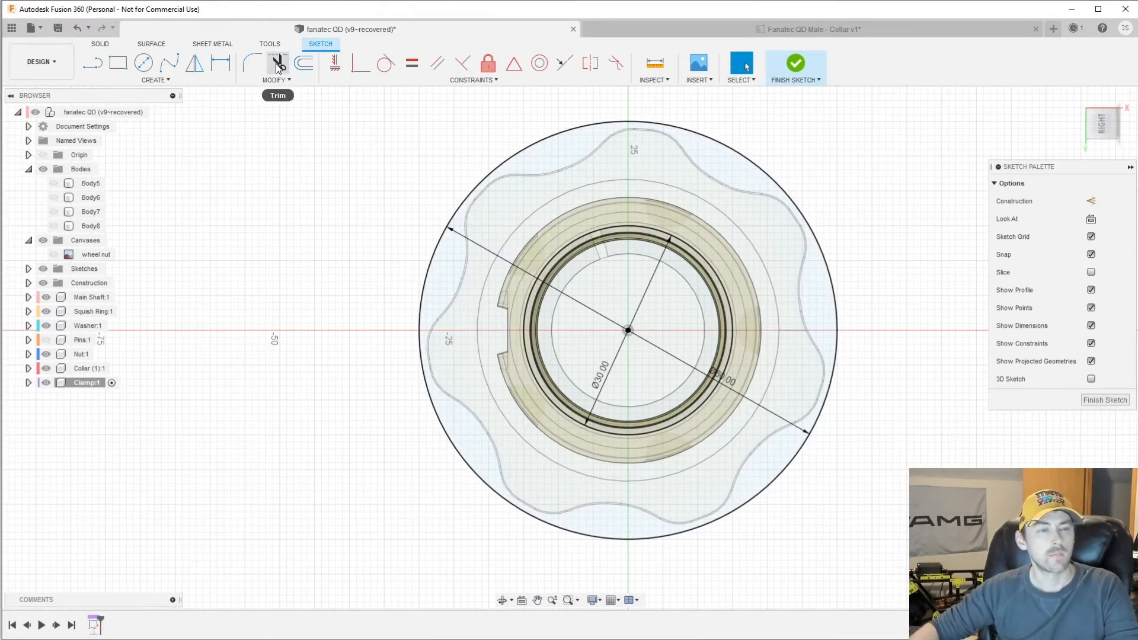
# Draw a vertical line across the 60 mm circle through the origin and trim away the circle's right half
pyautogui.click(95, 68)
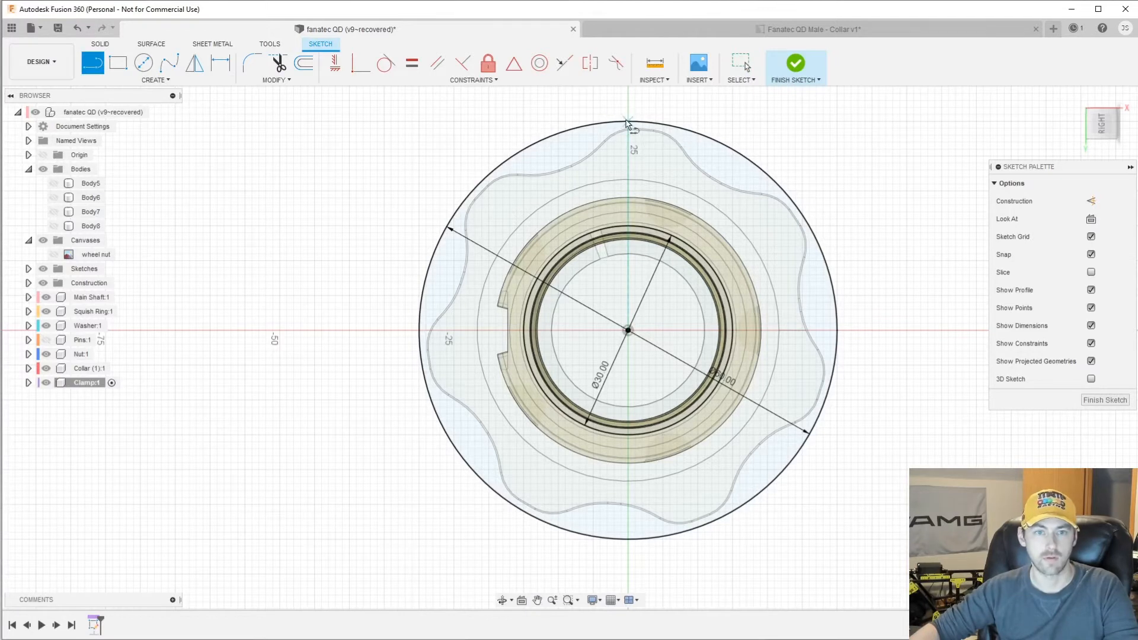
pyautogui.click(628, 122)
pyautogui.doubleClick(628, 539)
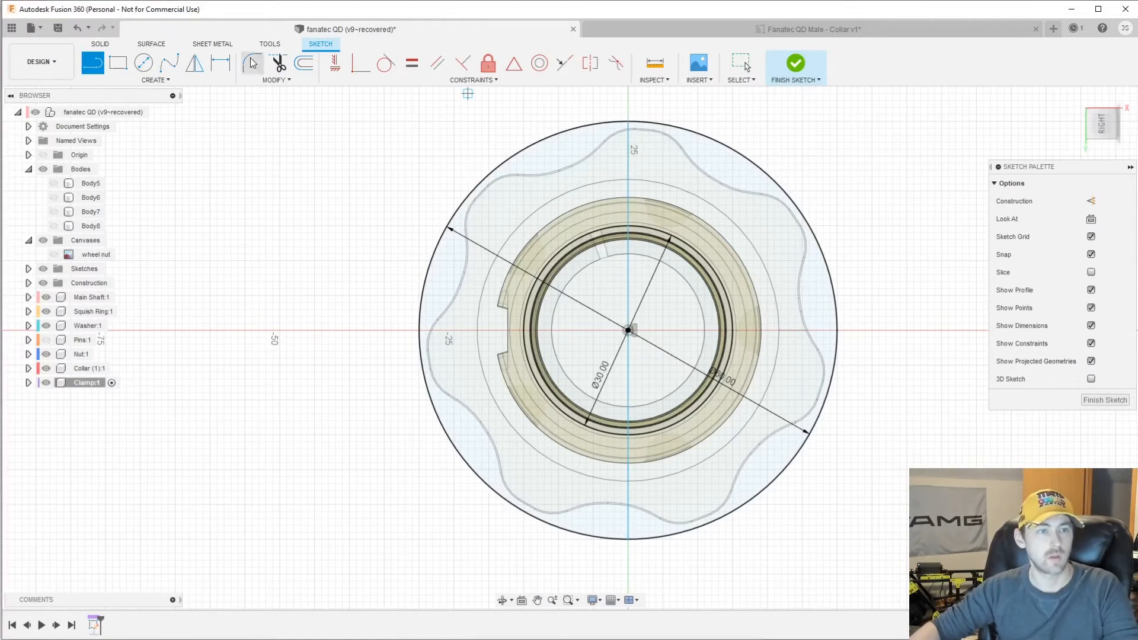
pyautogui.click(278, 63)
pyautogui.click(649, 533)
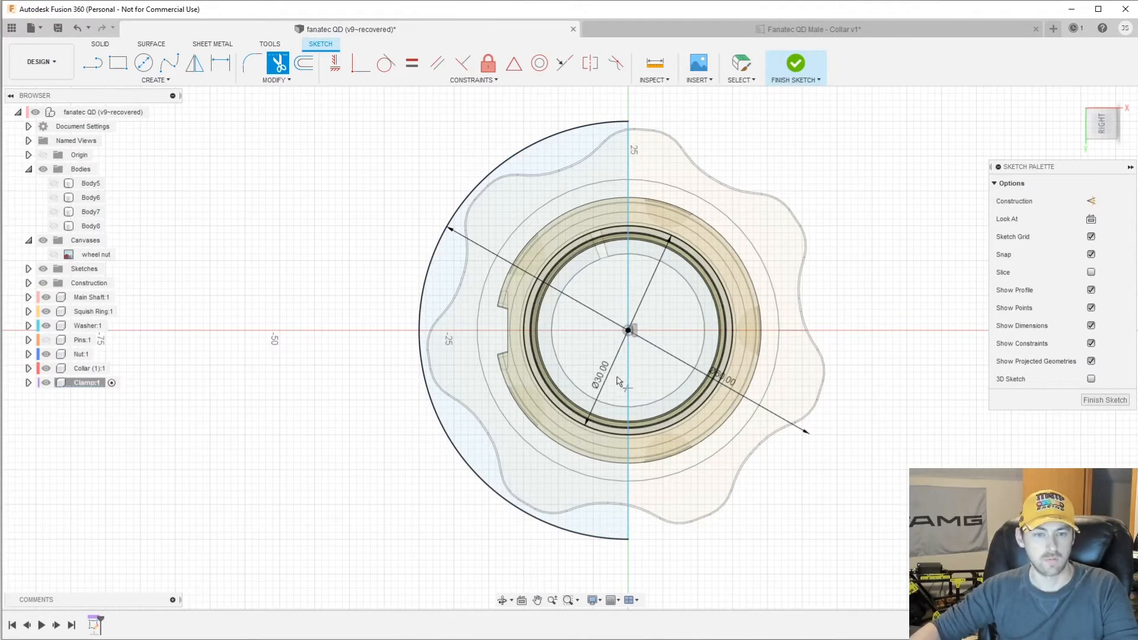
# Trim the vertical line's segments outside the 30 mm circle and redraw them as two lines joining that circle to the outer arc's ends
pyautogui.click(634, 468)
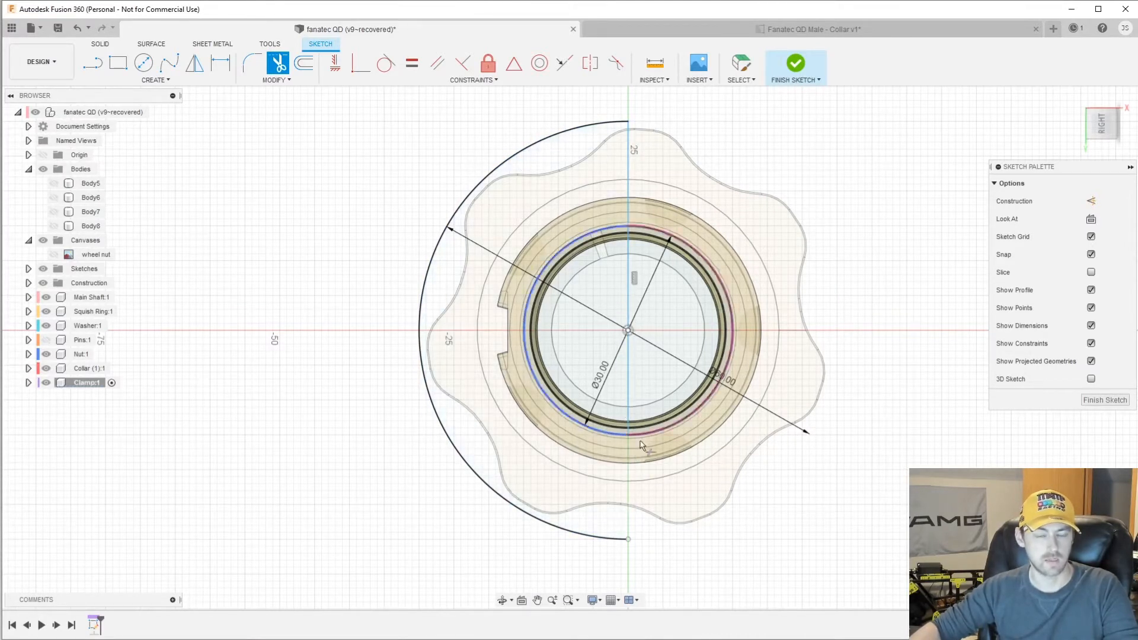
pyautogui.click(630, 172)
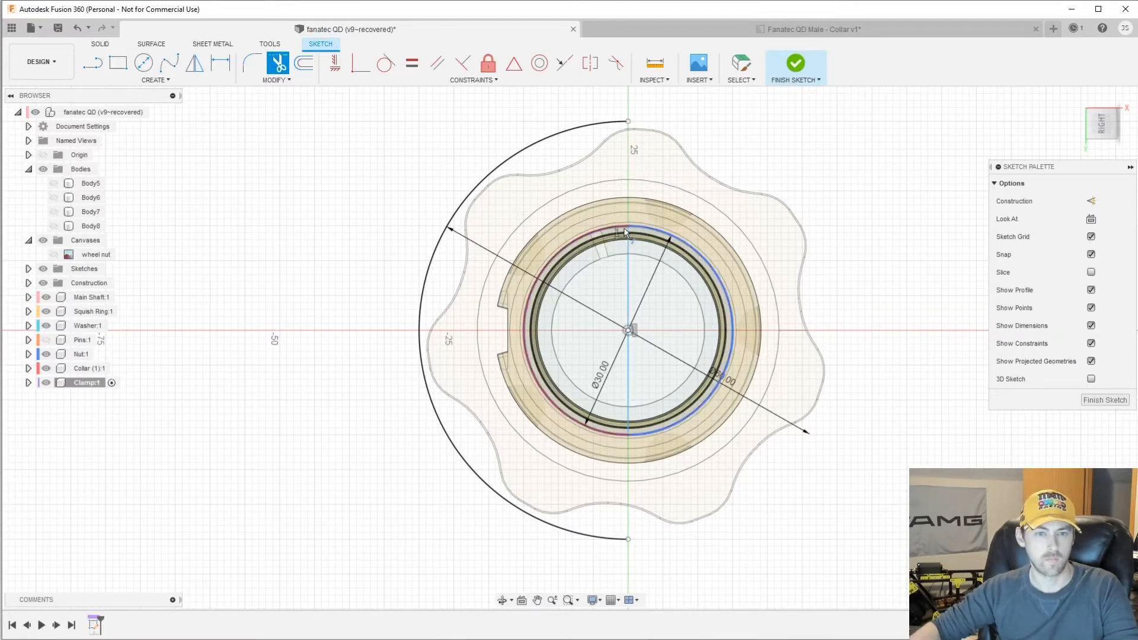
pyautogui.press('l')
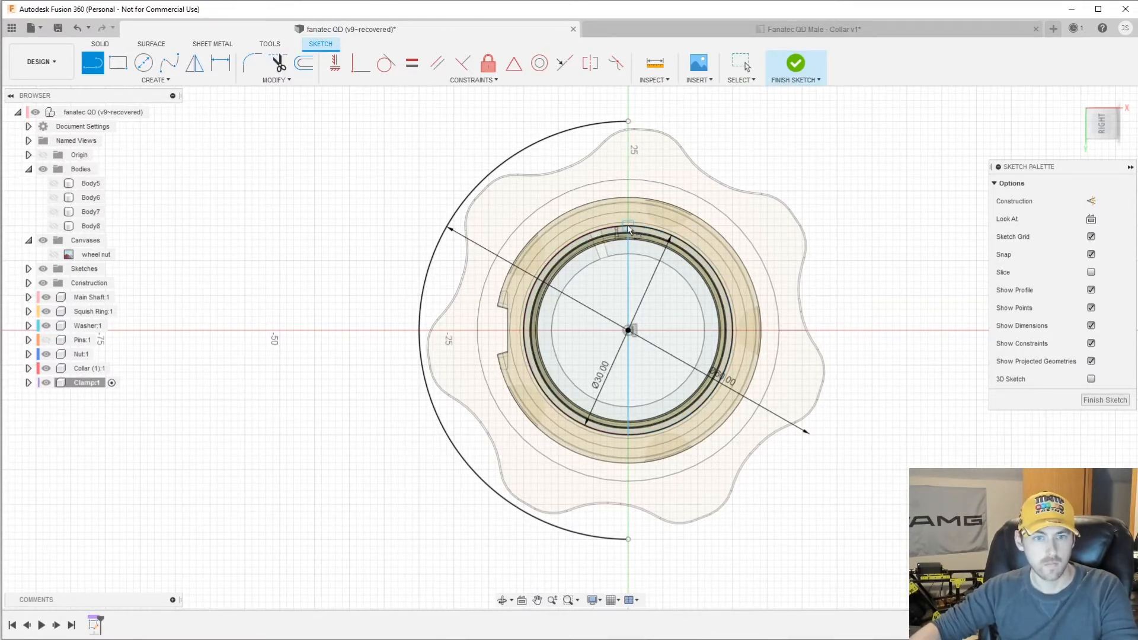
pyautogui.click(628, 226)
pyautogui.click(627, 121)
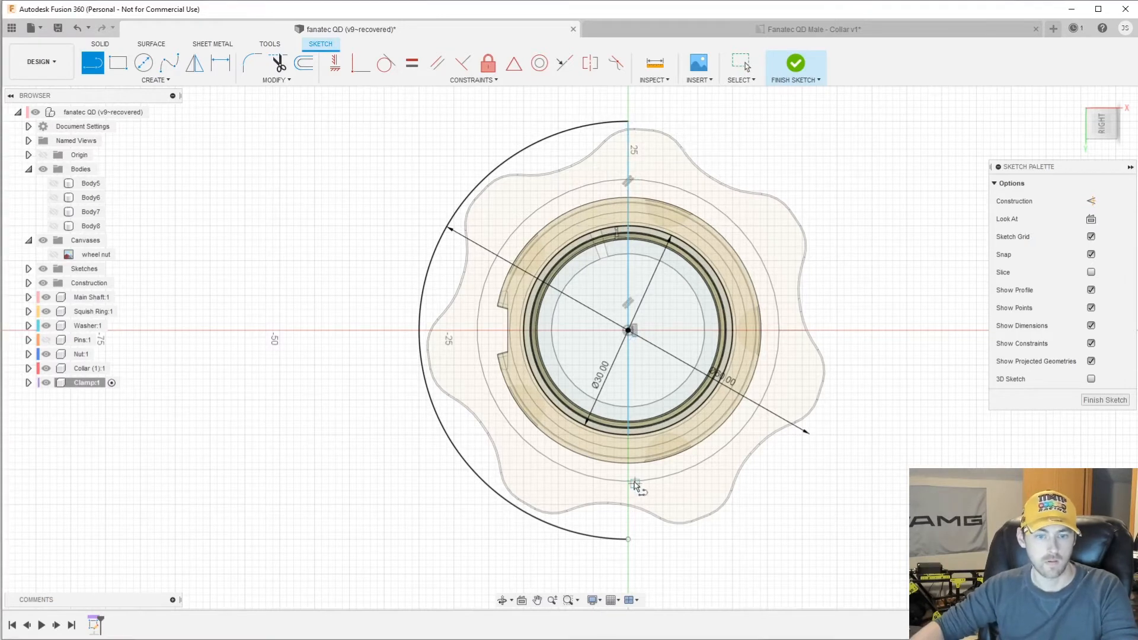
pyautogui.click(629, 436)
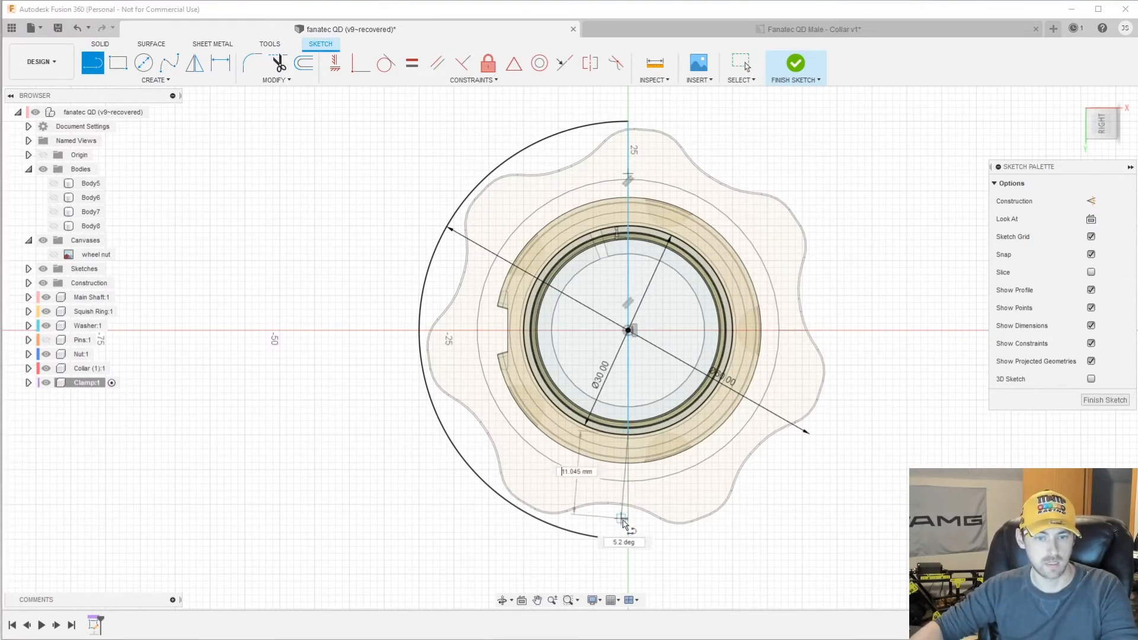
pyautogui.click(628, 539)
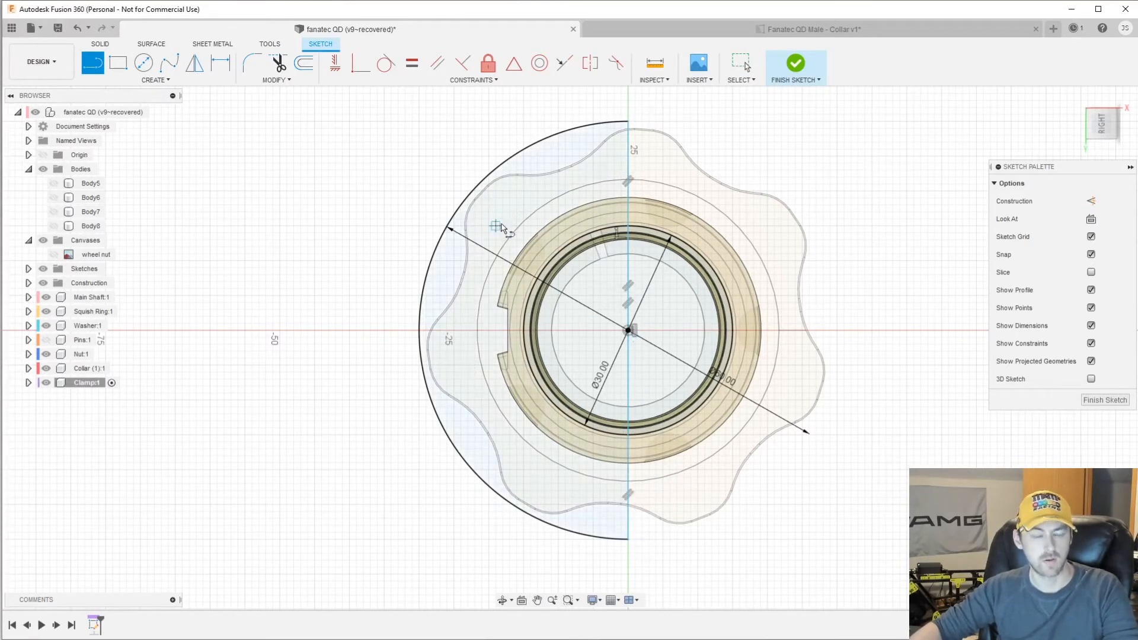
# Check the clamp's thickness in the collar drawing and extrude the half-ring profile 14 mm as a new body
pyautogui.press('q')
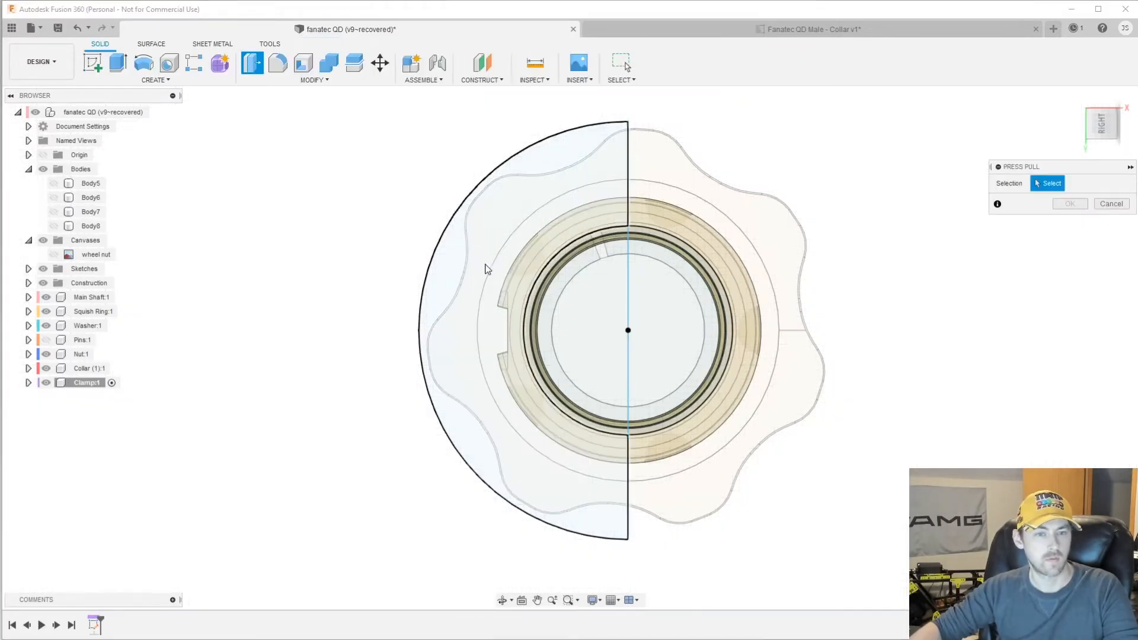
pyautogui.click(499, 244)
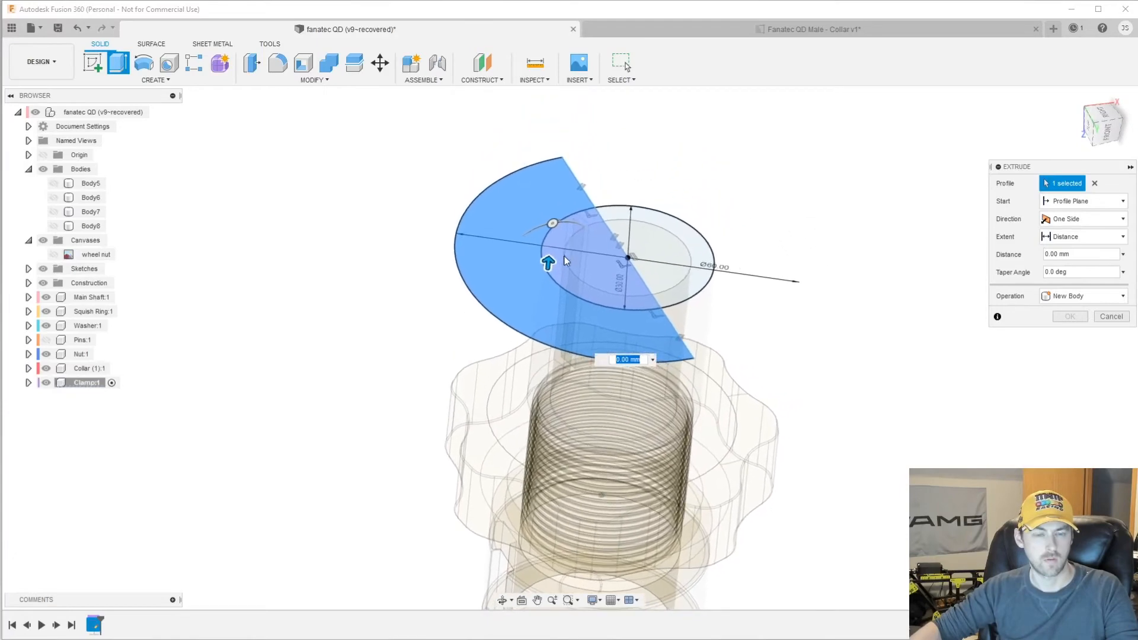
pyautogui.click(675, 29)
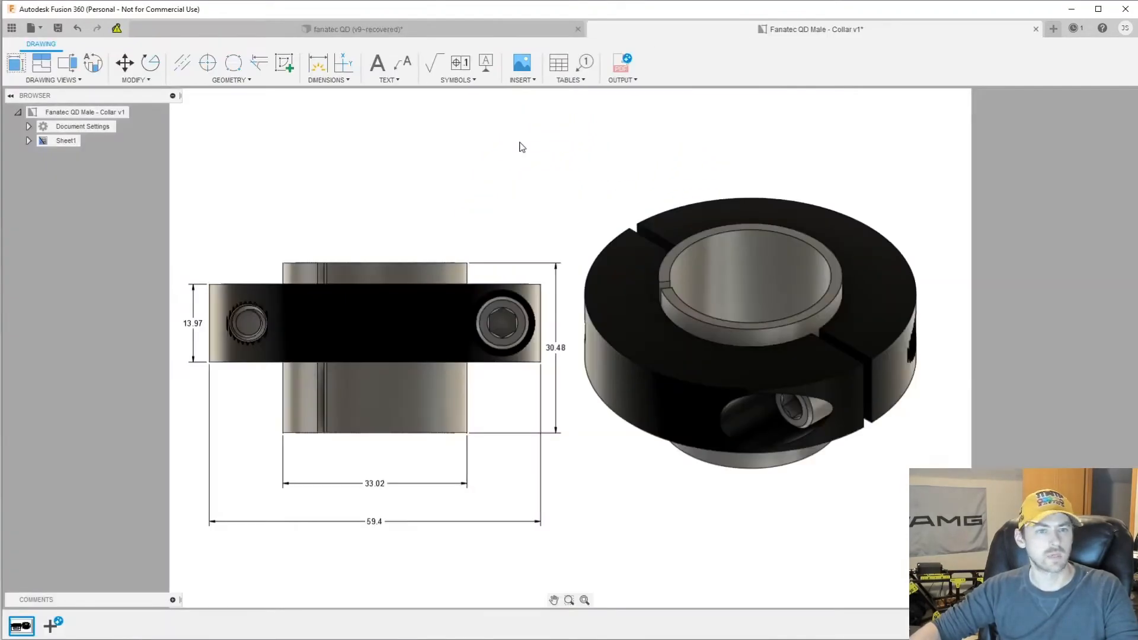
pyautogui.click(256, 28)
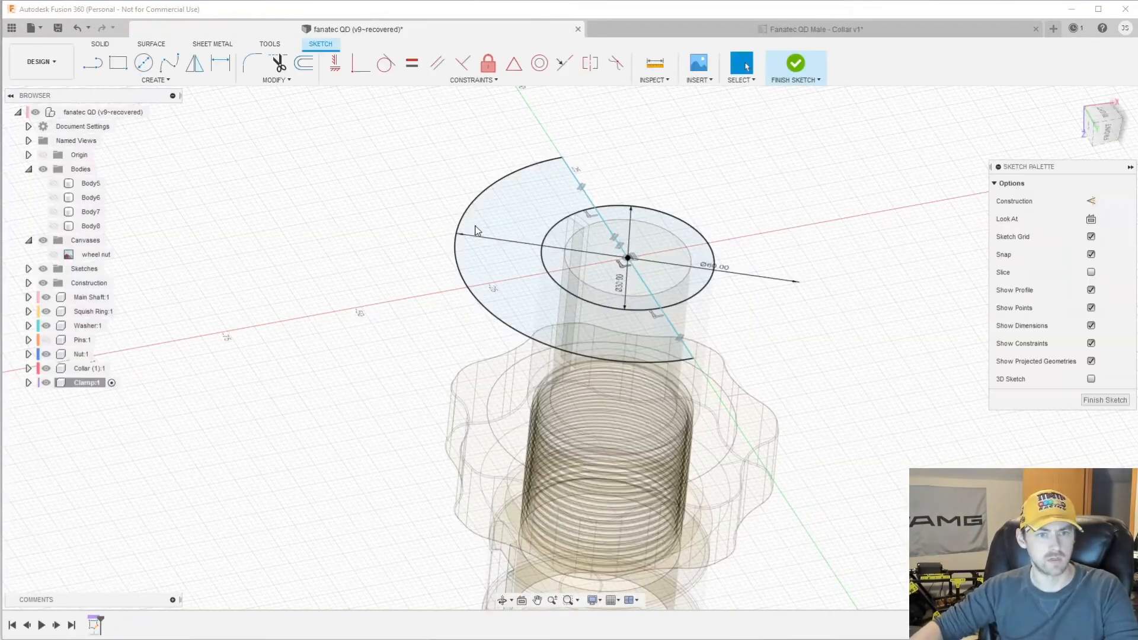
pyautogui.click(516, 285)
pyautogui.write('e')
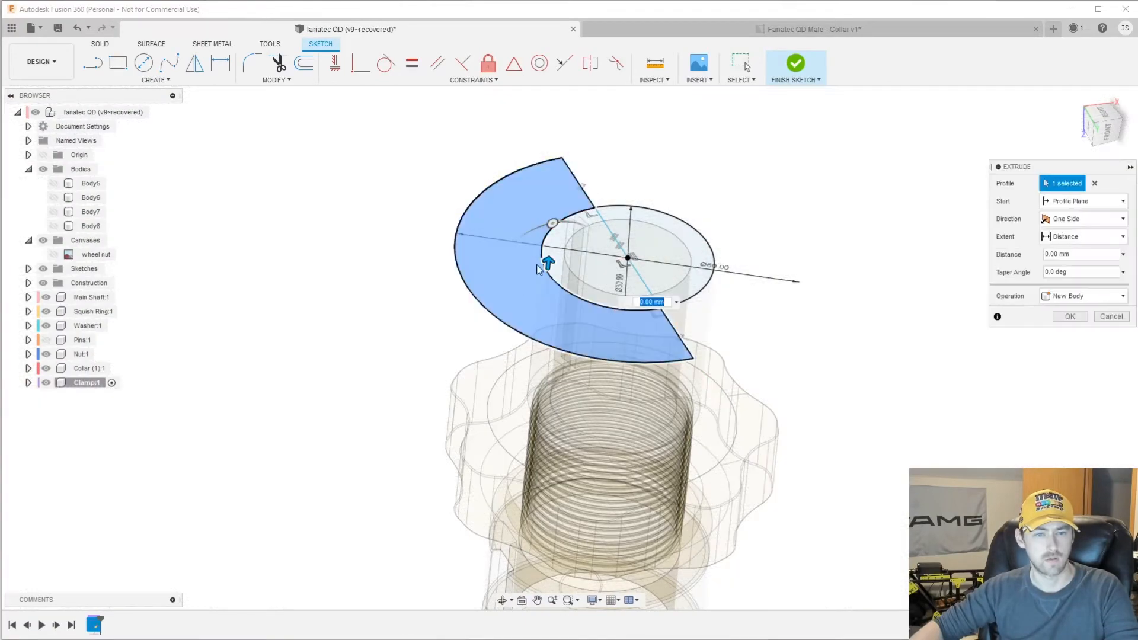
pyautogui.write('14')
pyautogui.press('Return')
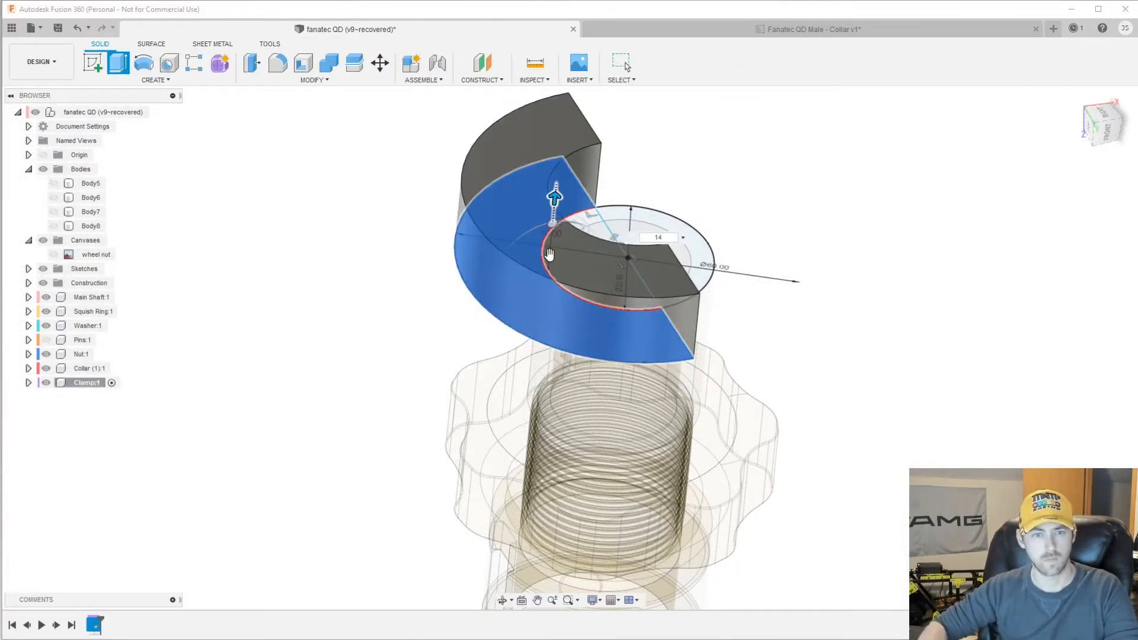
pyautogui.keyDown('shift'); pyautogui.moveTo(549, 254); pyautogui.dragTo(465, 395, button='middle'); pyautogui.keyUp('shift')
pyautogui.scroll(3, 465, 400)
pyautogui.press('q')
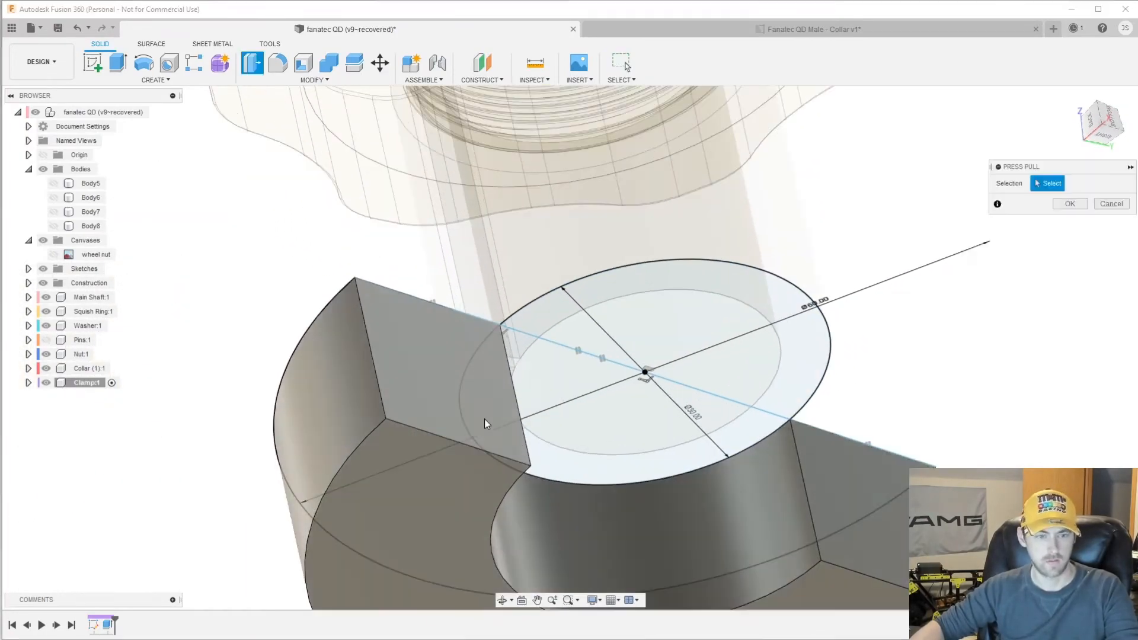
pyautogui.click(474, 383)
pyautogui.keyDown('shift'); pyautogui.moveTo(887, 506); pyautogui.dragTo(490, 372, button='middle'); pyautogui.keyUp('shift')
pyautogui.moveTo(507, 362); pyautogui.dragTo(499, 367)
pyautogui.press('Escape')
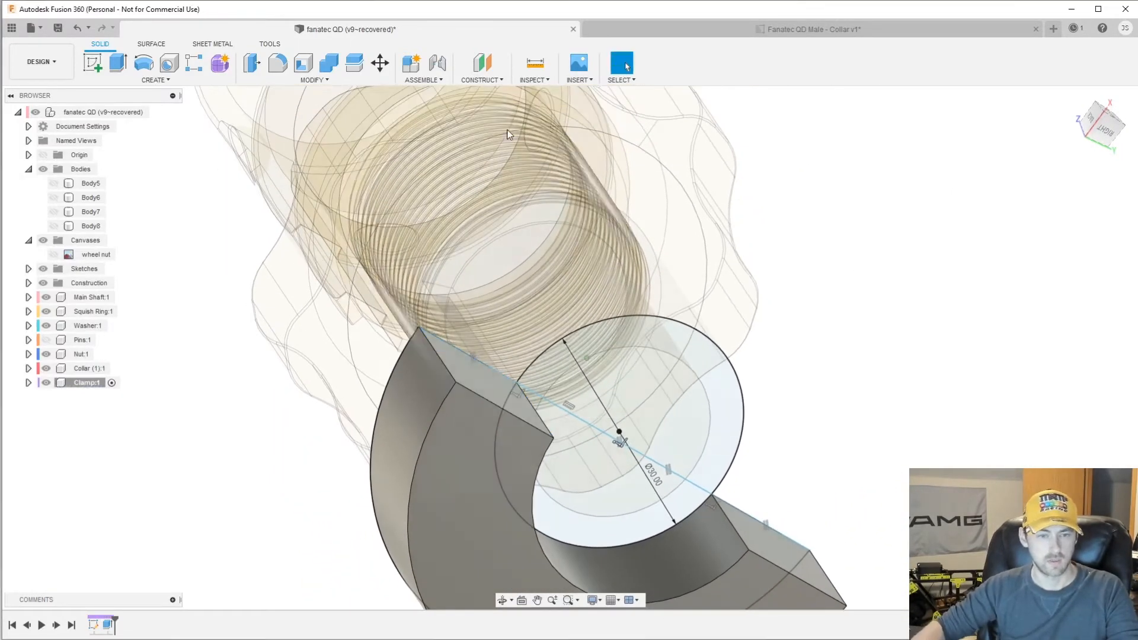
# Check the clamp screws in the collar drawing, and search the McMaster-Carr component catalogue for "screws", narrowing to Alloy Steel Socket Head Screws
pyautogui.click(716, 29)
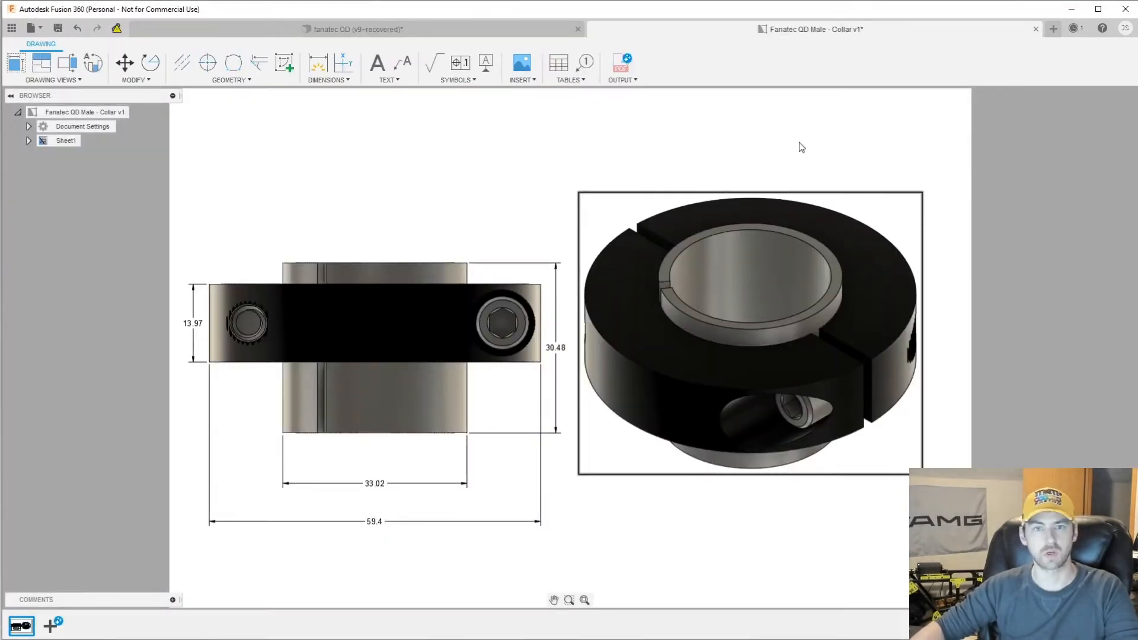
pyautogui.click(400, 29)
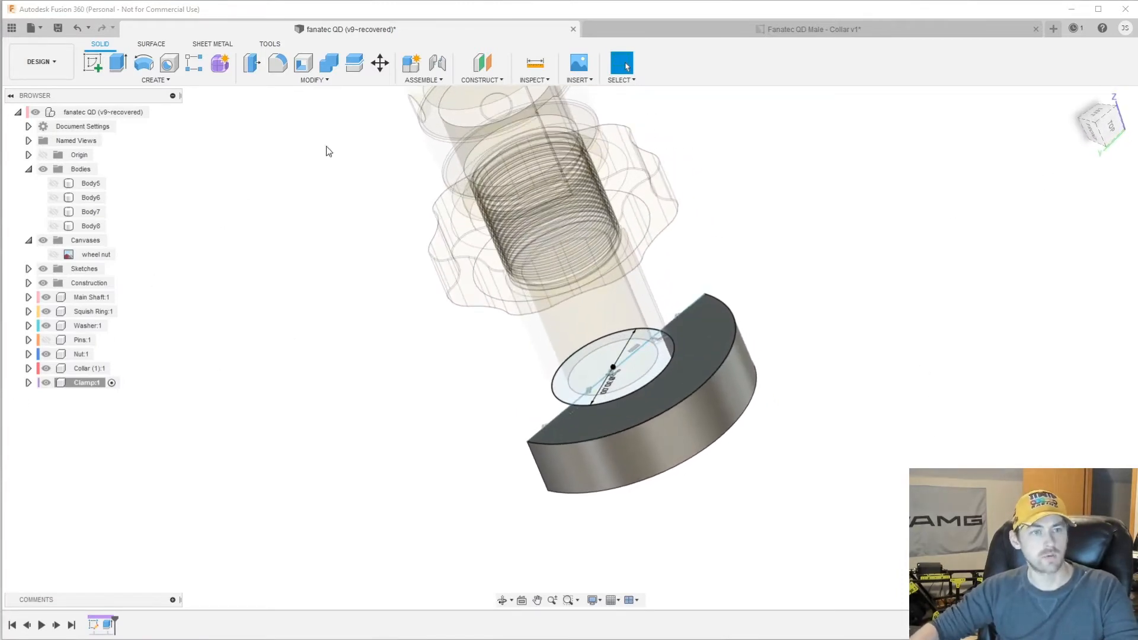
pyautogui.click(587, 81)
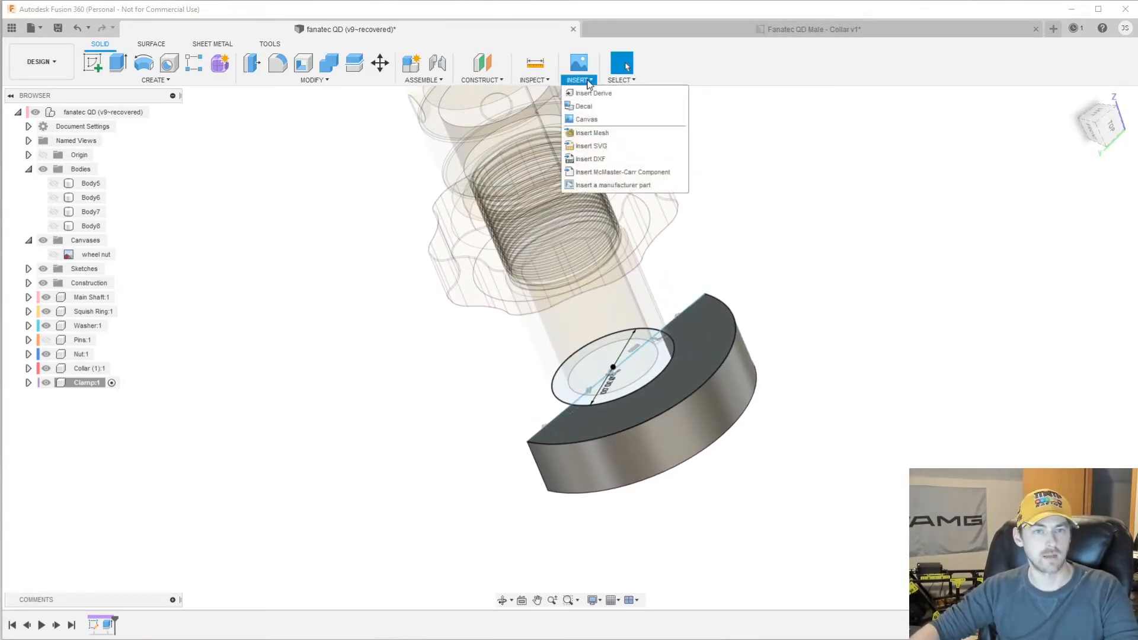
pyautogui.click(633, 172)
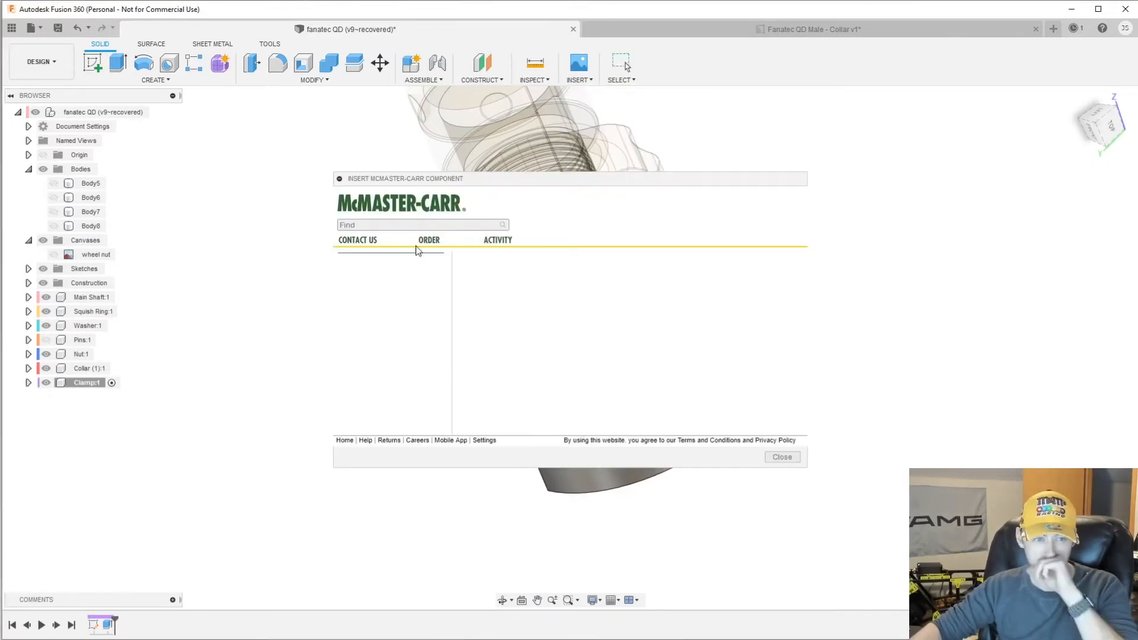
pyautogui.click(485, 319)
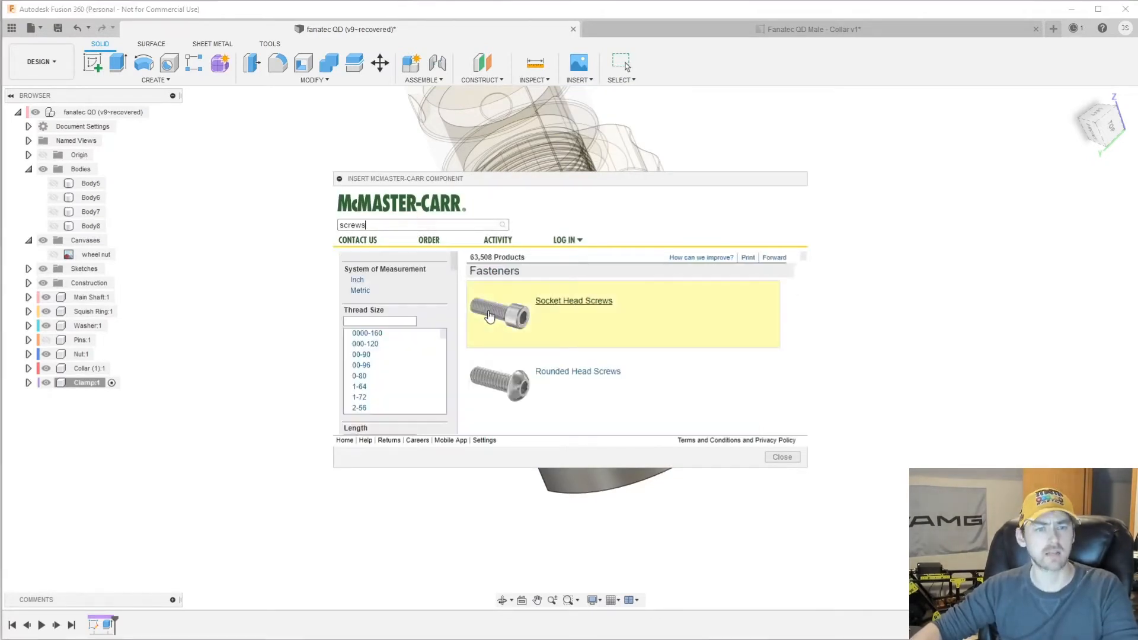
pyautogui.click(550, 304)
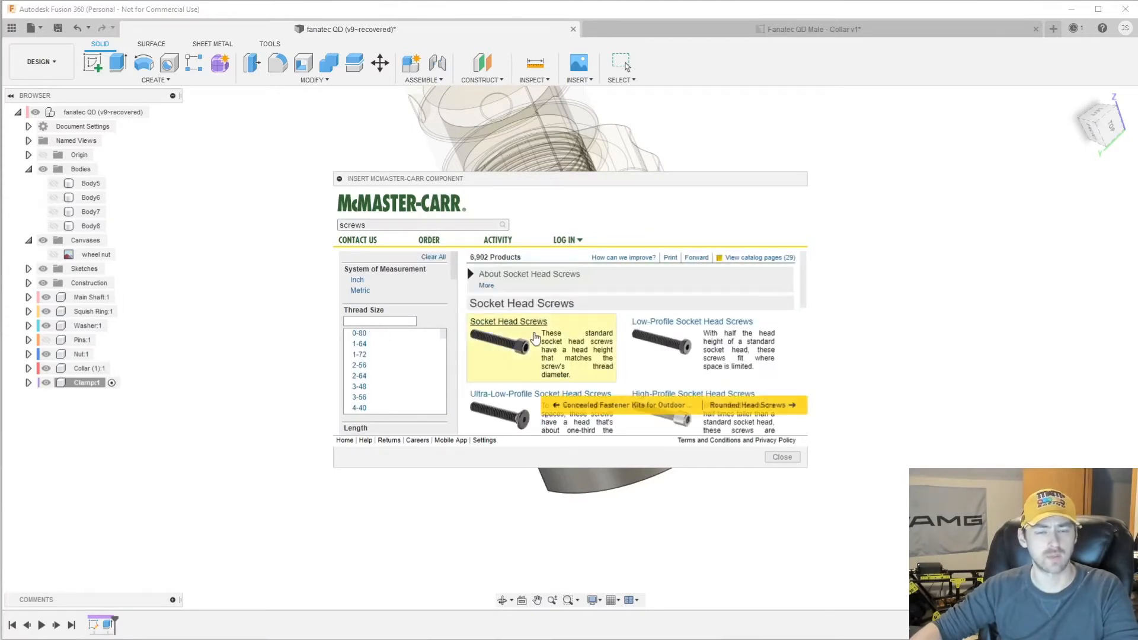
pyautogui.click(519, 345)
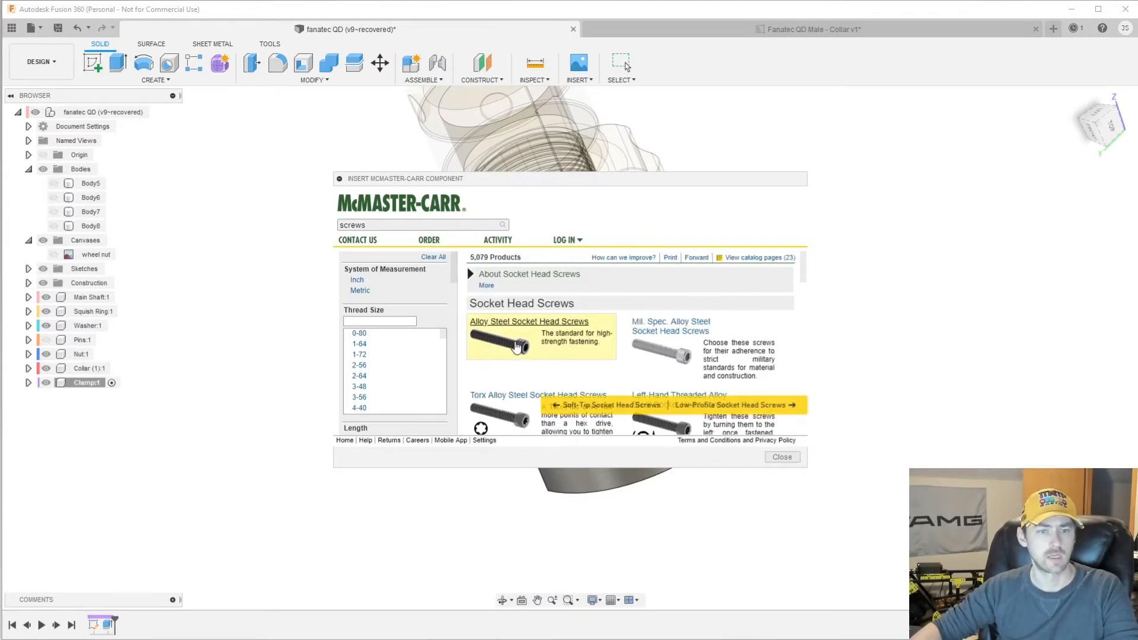
pyautogui.click(519, 345)
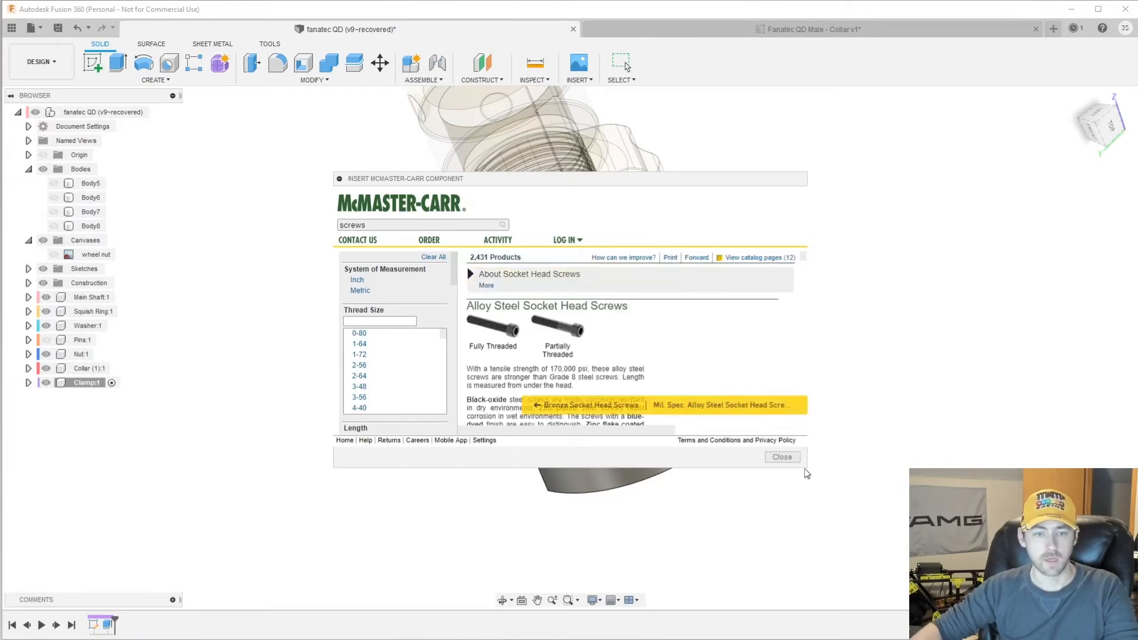
# Filter the socket head screws to thread size M6 and length 20 mm
pyautogui.scroll(-12, 391, 373)
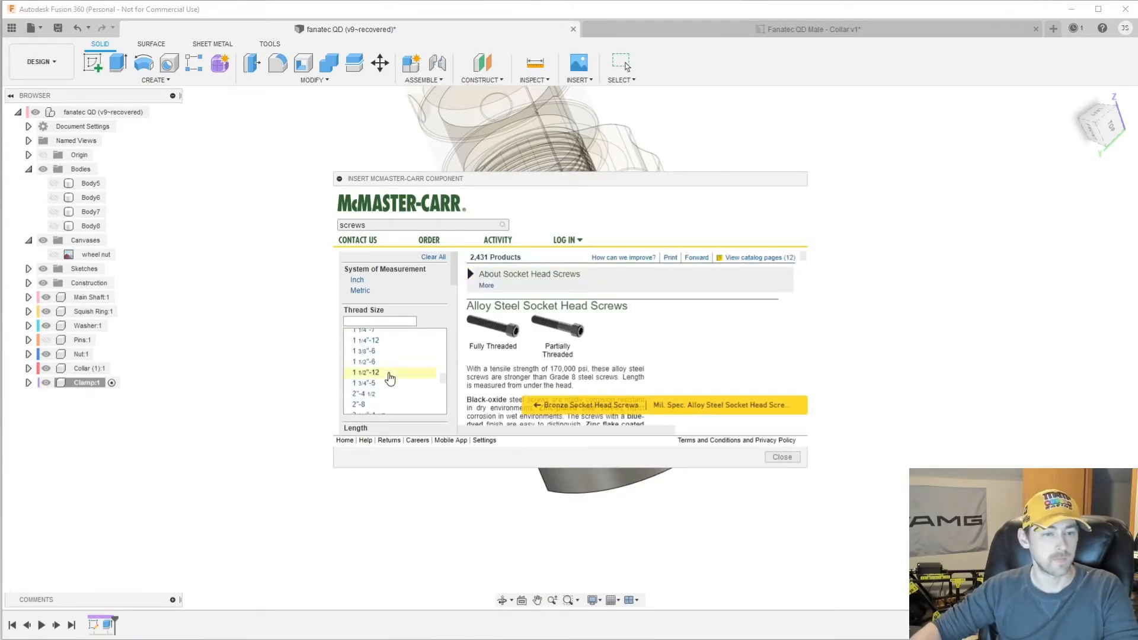
pyautogui.scroll(-8, 388, 379)
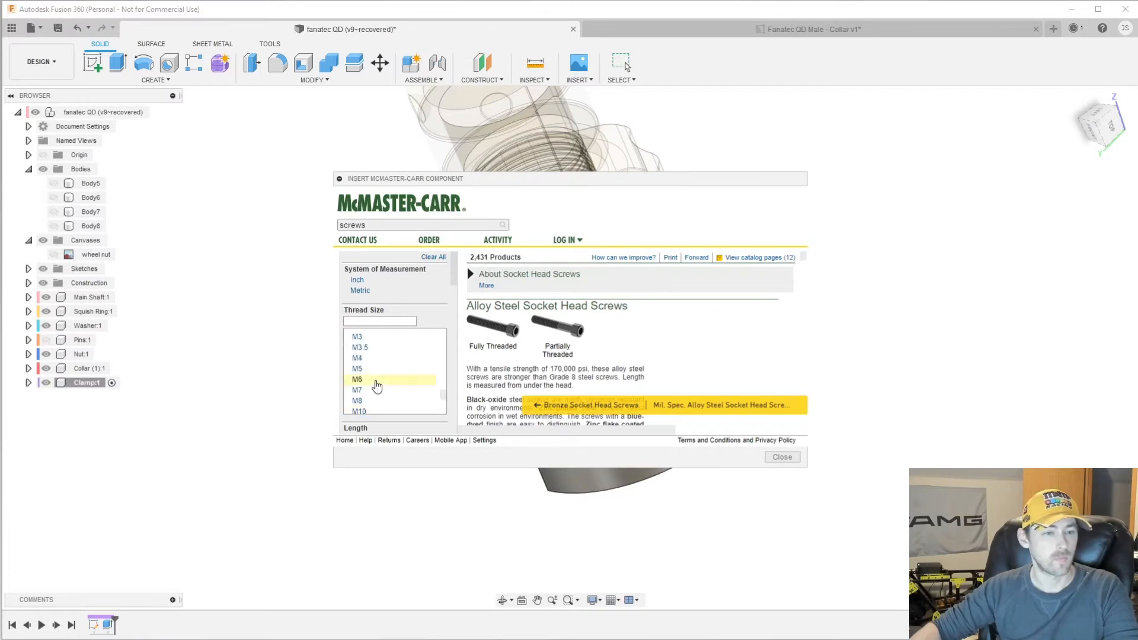
pyautogui.click(375, 383)
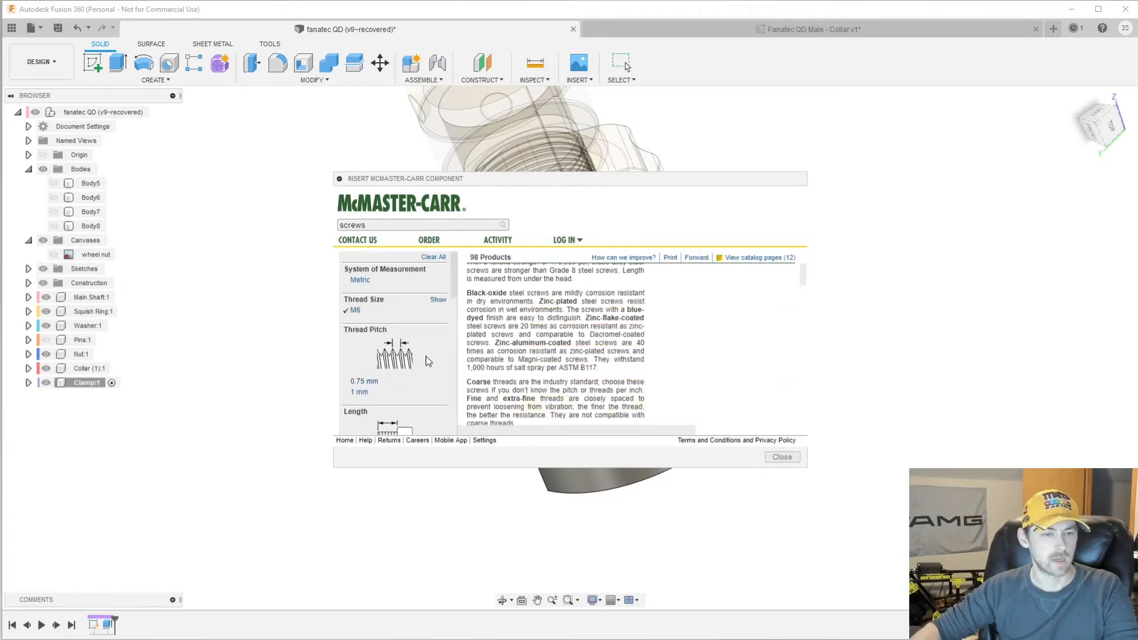
pyautogui.scroll(-2, 415, 374)
pyautogui.scroll(-4, 394, 388)
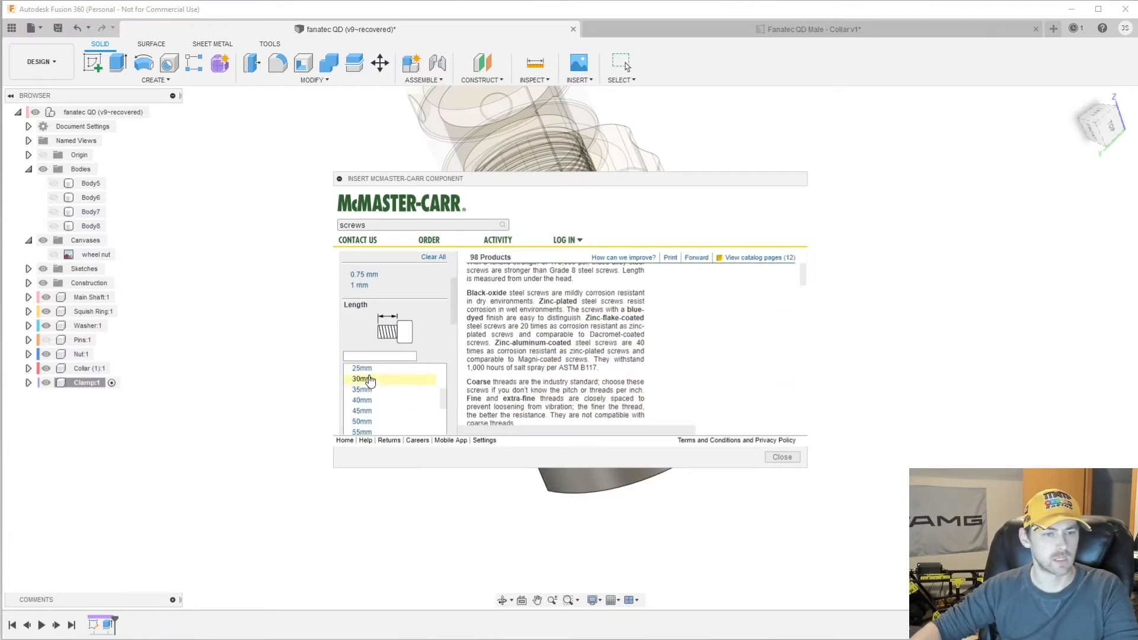
pyautogui.scroll(1, 370, 380)
pyautogui.click(369, 383)
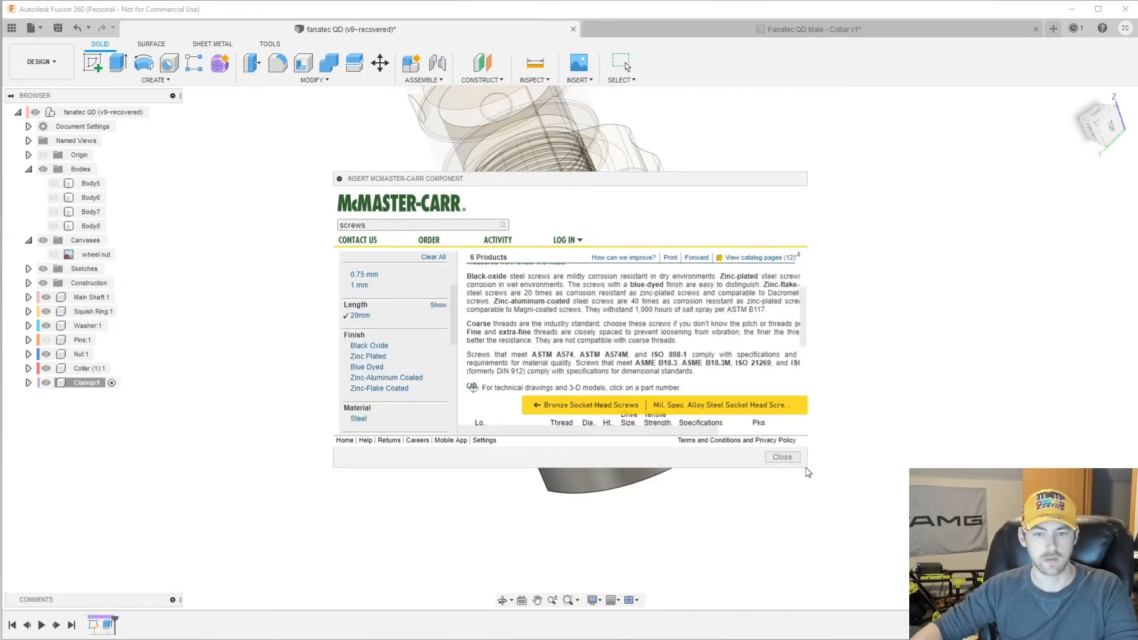
# Insert the fine-thread black-oxide M6 x 0.75 mm, 20 mm long socket head screw into the Clamp component as a 3-D STEP model
pyautogui.scroll(-2, 738, 370)
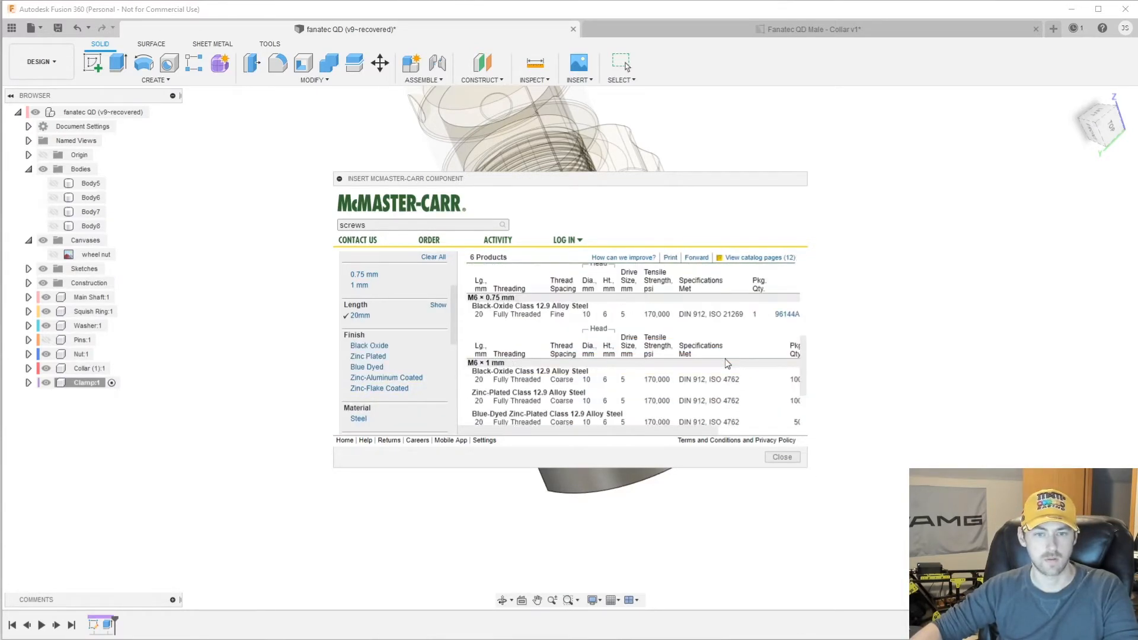
pyautogui.click(778, 317)
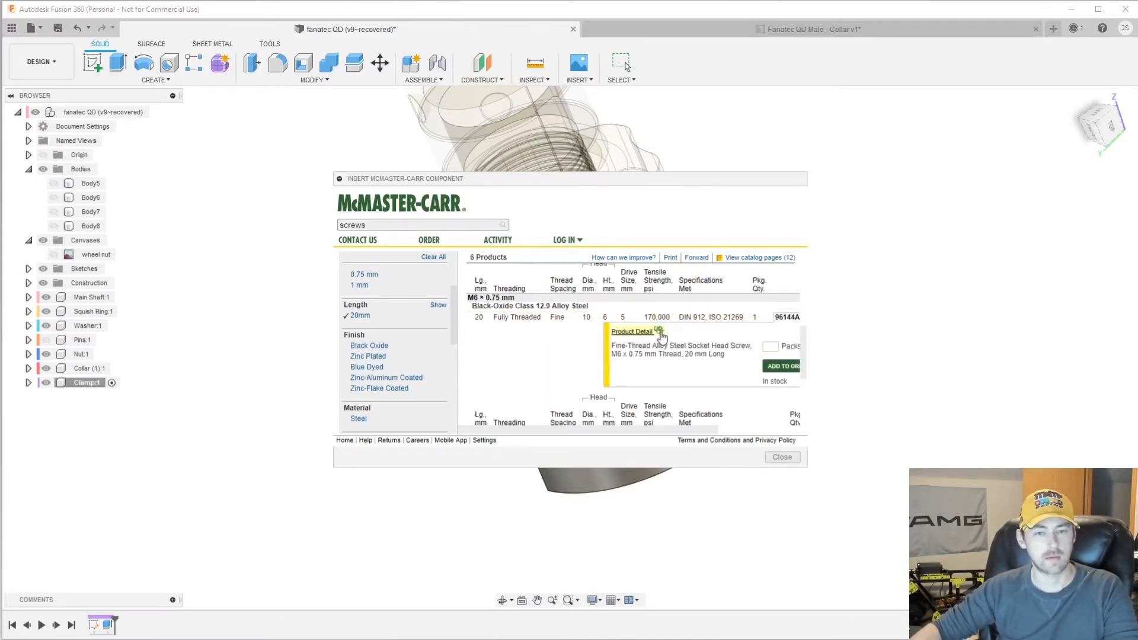
pyautogui.click(641, 339)
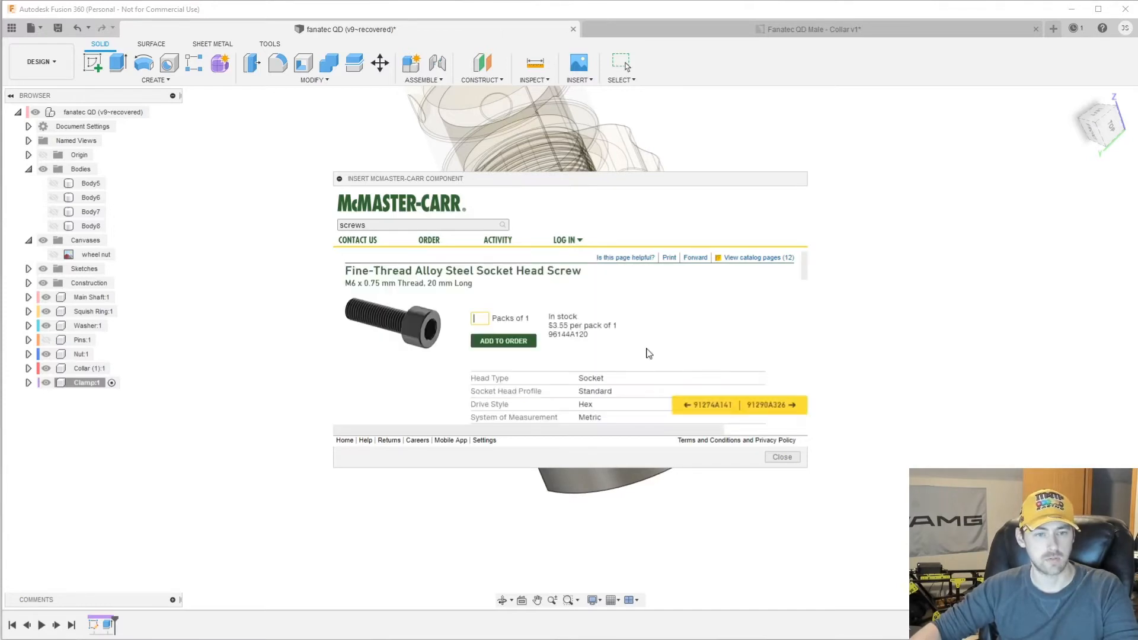
pyautogui.scroll(-3, 627, 354)
pyautogui.scroll(-10, 626, 354)
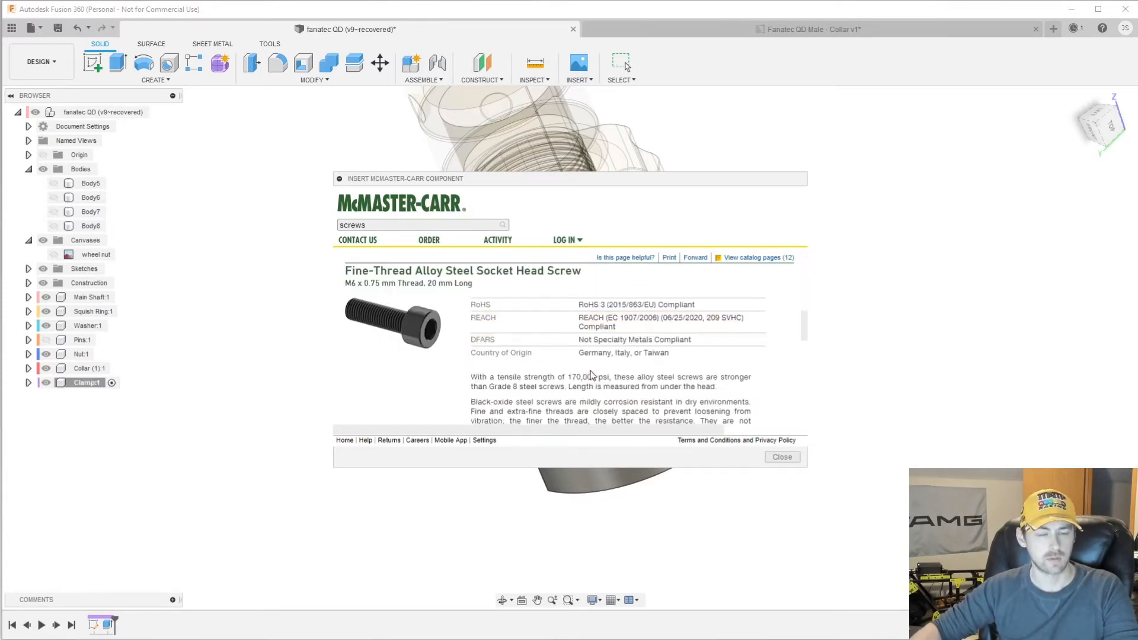
pyautogui.click(509, 362)
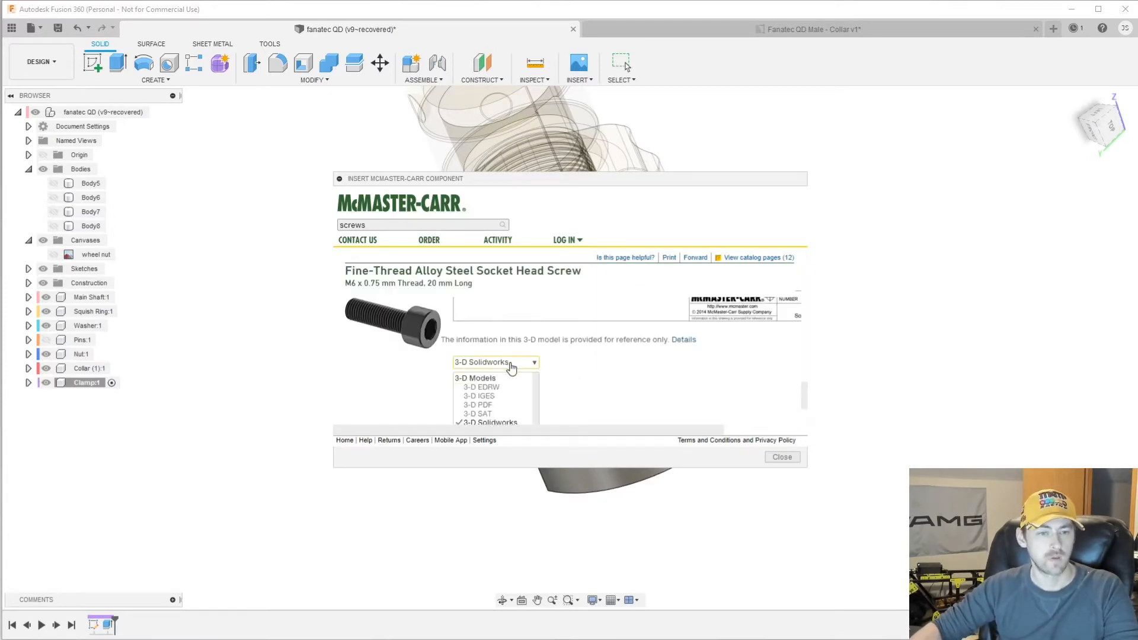
pyautogui.scroll(-1, 490, 409)
pyautogui.click(487, 408)
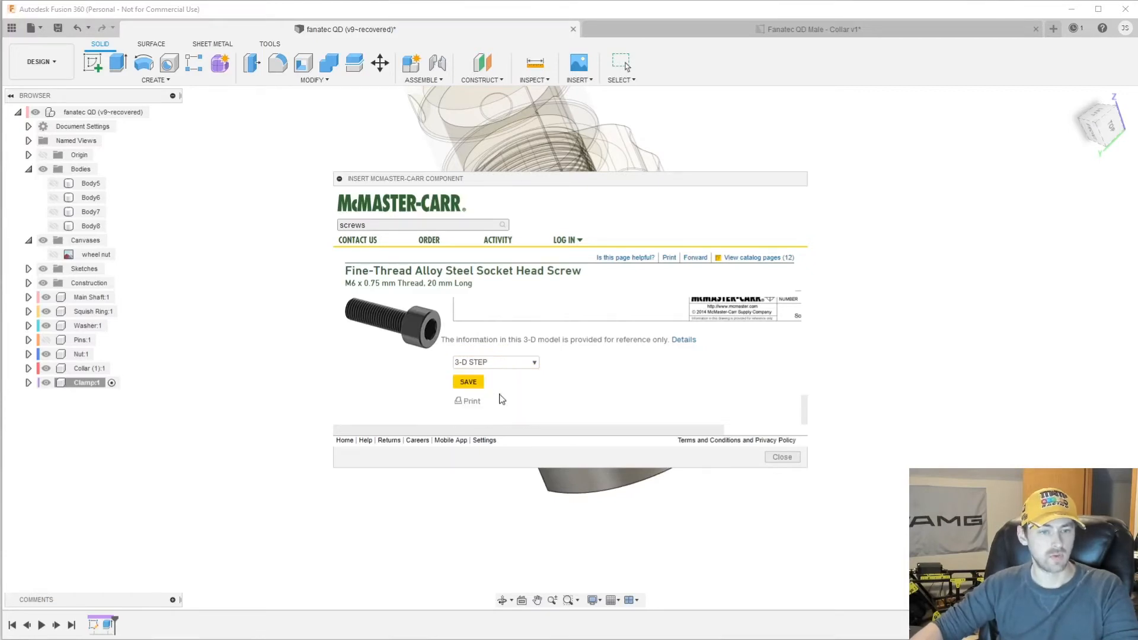
pyautogui.click(466, 383)
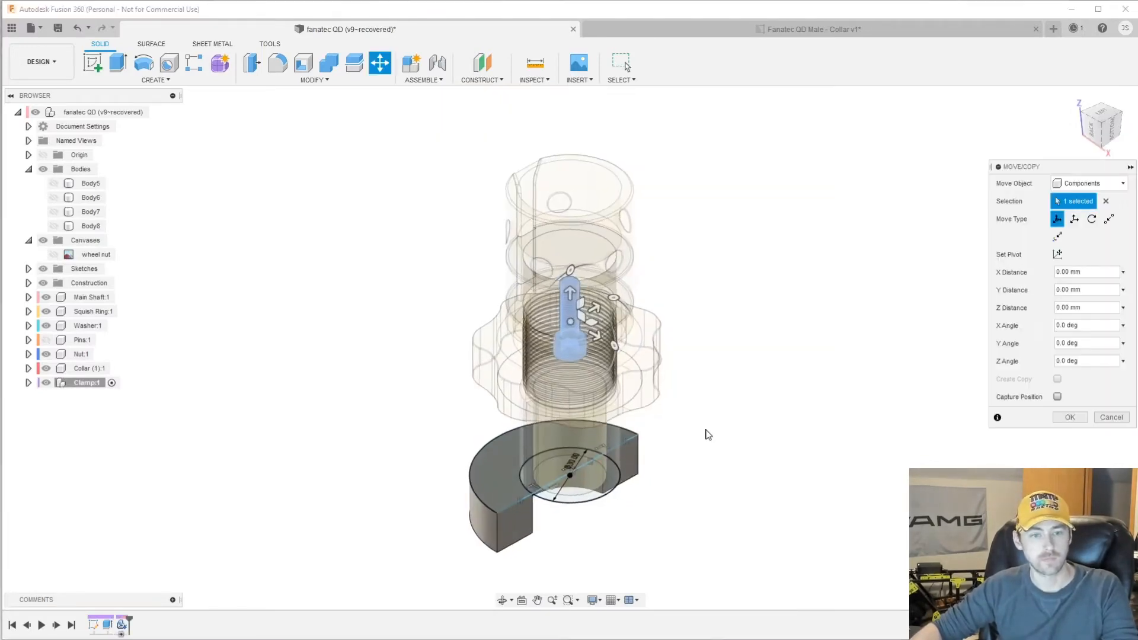
# Rotate the inserted socket head screw 90° about Y and move it 80 mm along X to sit beside the half-ring clamp
pyautogui.keyDown('shift'); pyautogui.moveTo(706, 416); pyautogui.dragTo(533, 425, button='middle'); pyautogui.keyUp('shift')
pyautogui.moveTo(533, 424); pyautogui.dragTo(593, 364)
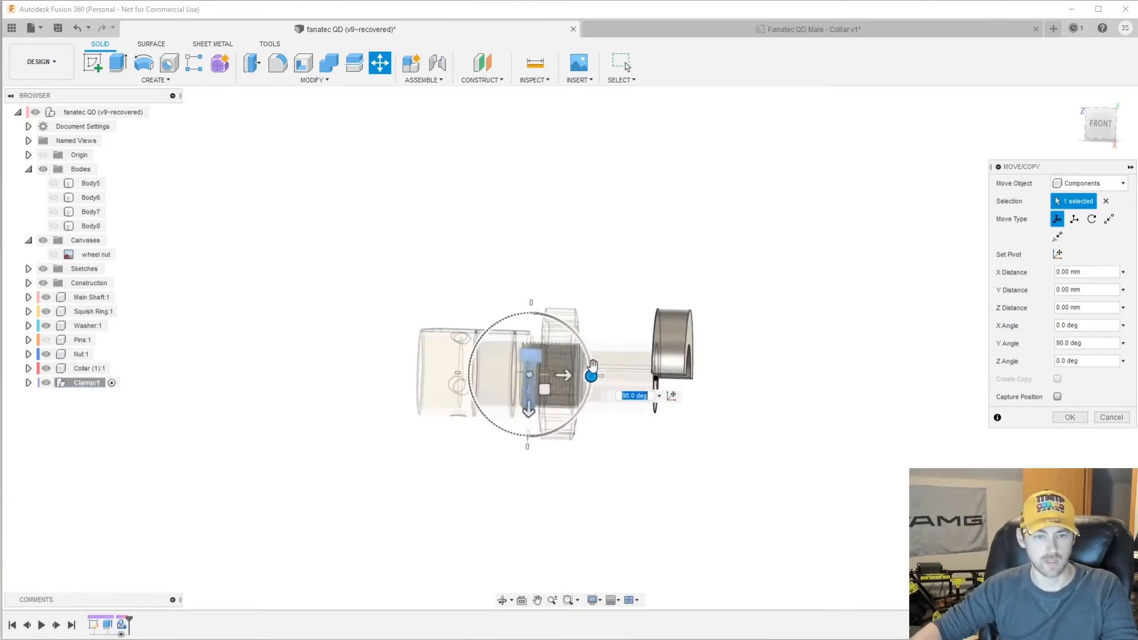
pyautogui.keyDown('shift'); pyautogui.moveTo(592, 364); pyautogui.dragTo(535, 413, button='middle'); pyautogui.keyUp('shift')
pyautogui.moveTo(532, 407); pyautogui.dragTo(767, 432)
pyautogui.keyDown('shift'); pyautogui.moveTo(767, 431); pyautogui.dragTo(728, 408, button='middle'); pyautogui.keyUp('shift')
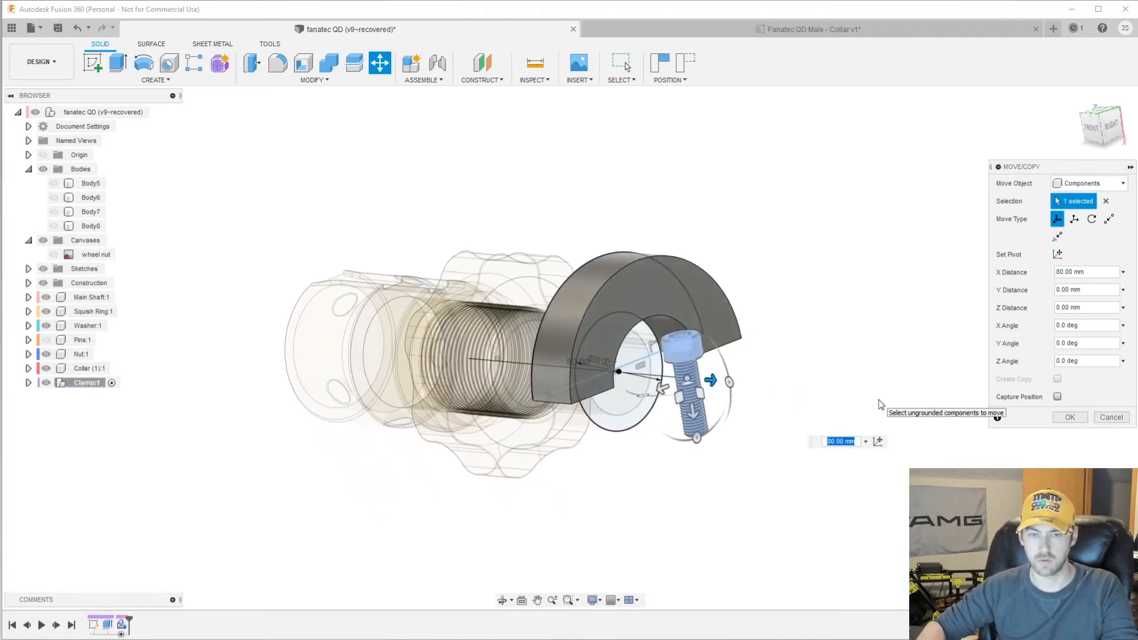
pyautogui.press('Return')
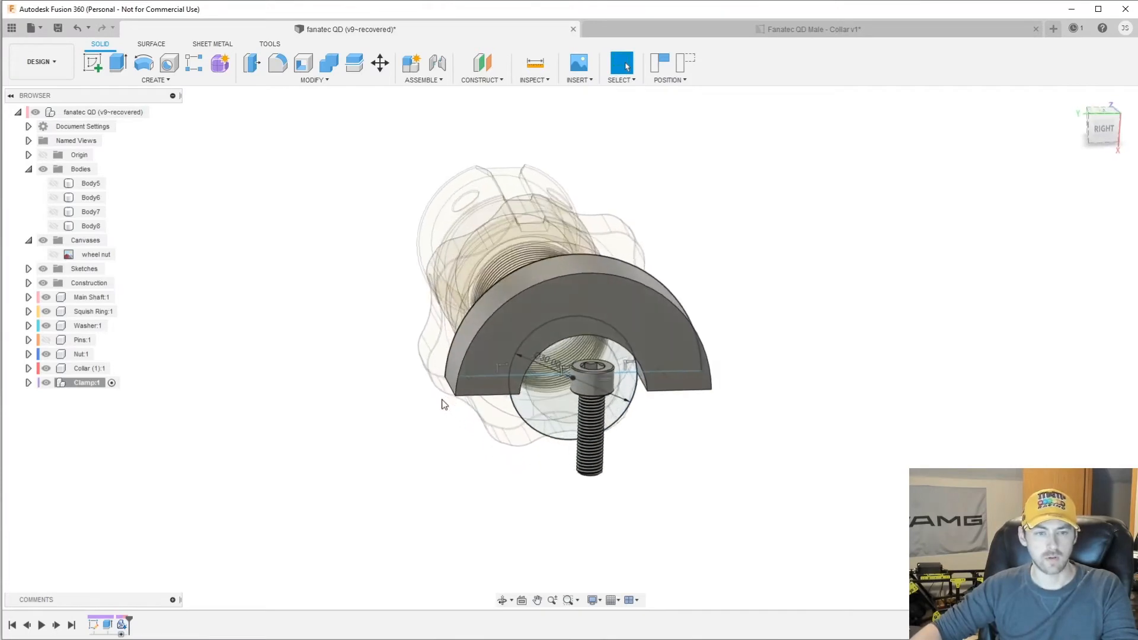
# Check how the clamp screw sits in the collar drawing, and capture the moved screw's position in the model
pyautogui.click(764, 27)
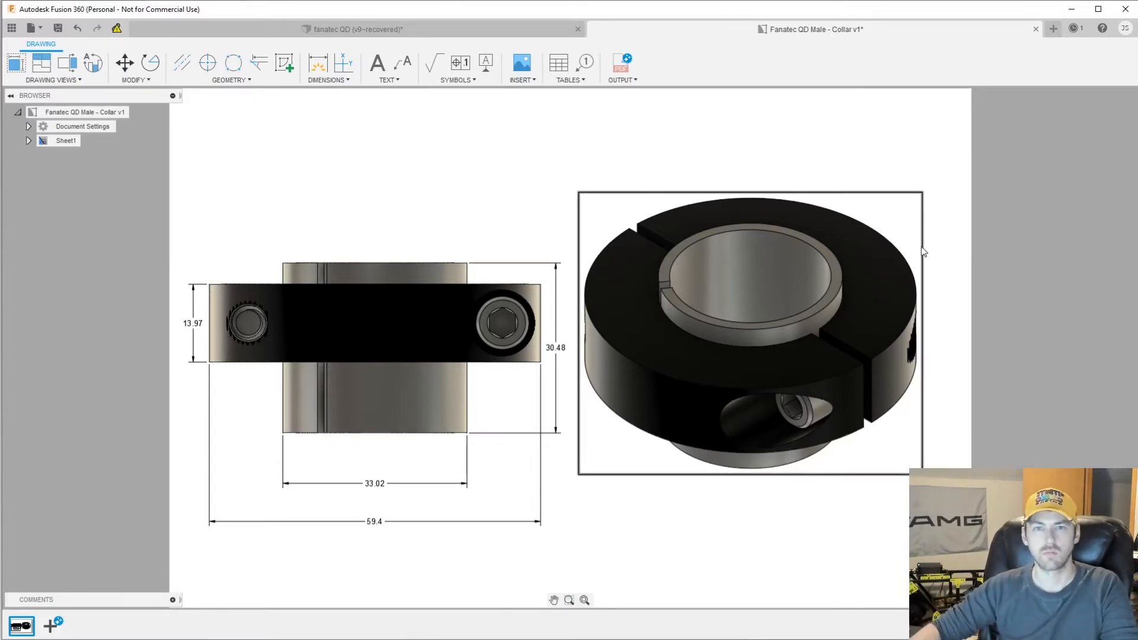
pyautogui.click(427, 33)
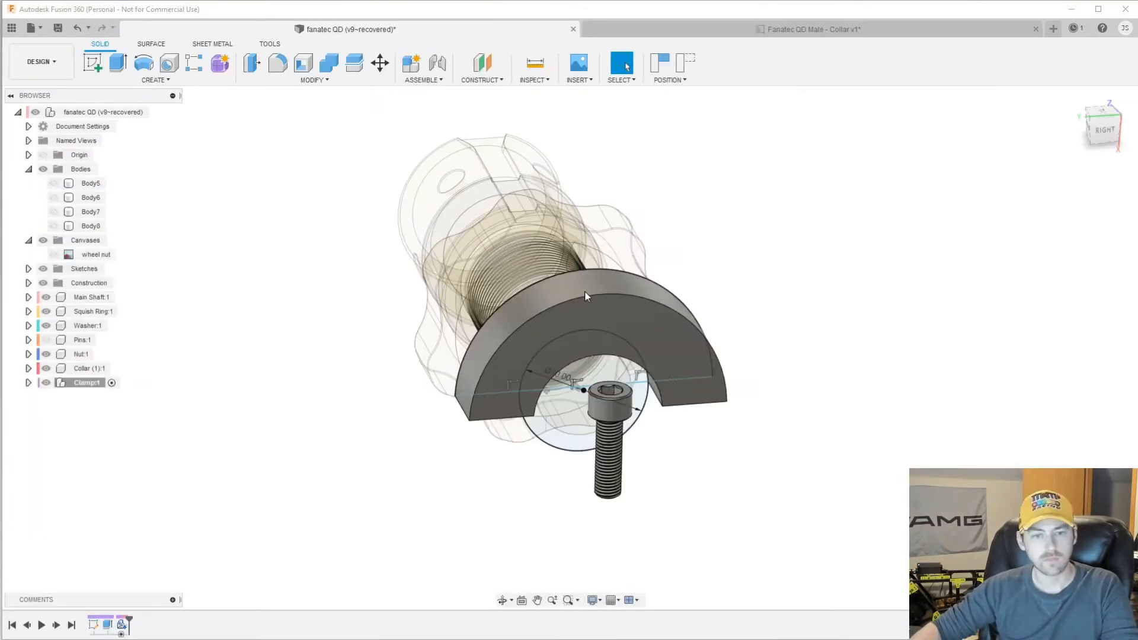
pyautogui.keyDown('shift'); pyautogui.moveTo(925, 232); pyautogui.dragTo(729, 397, button='middle'); pyautogui.keyUp('shift')
pyautogui.scroll(5, 567, 501)
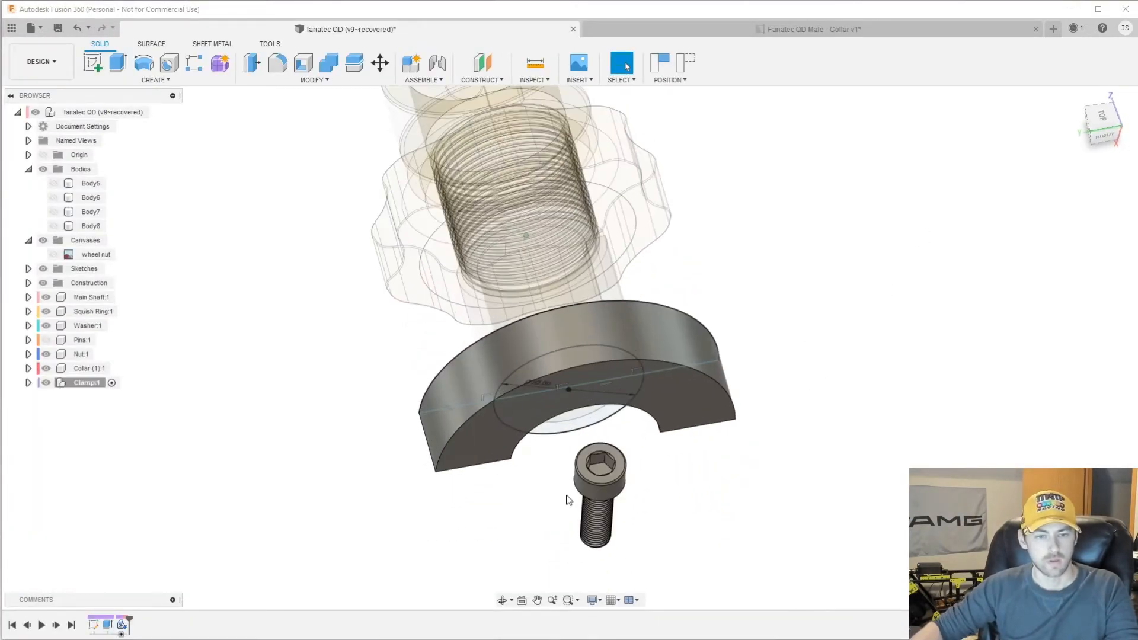
pyautogui.press('j')
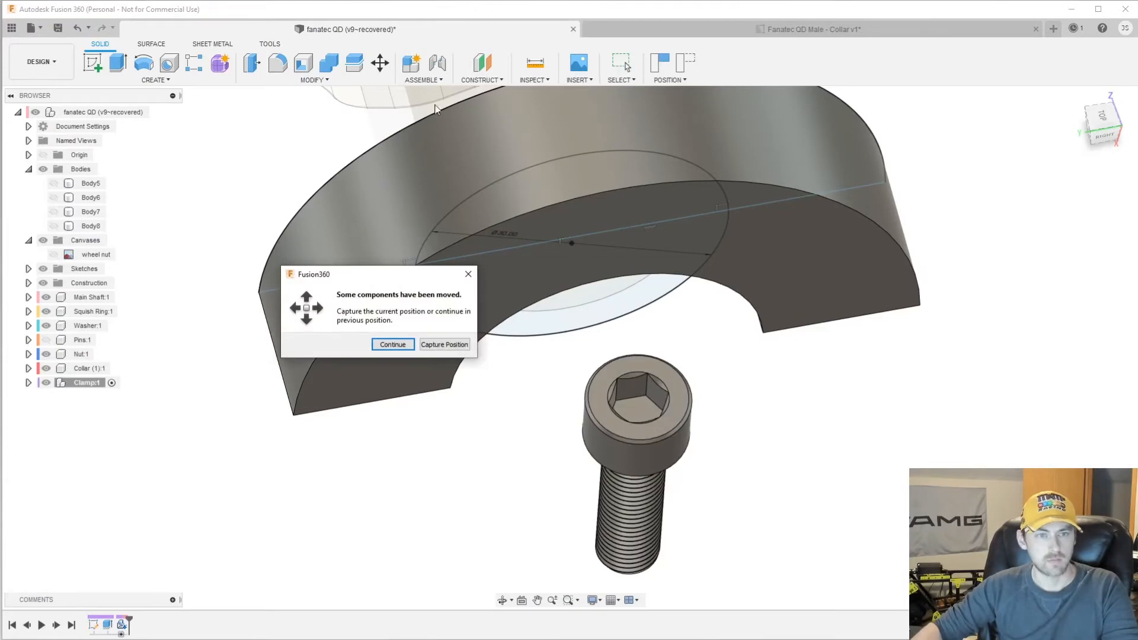
pyautogui.click(444, 344)
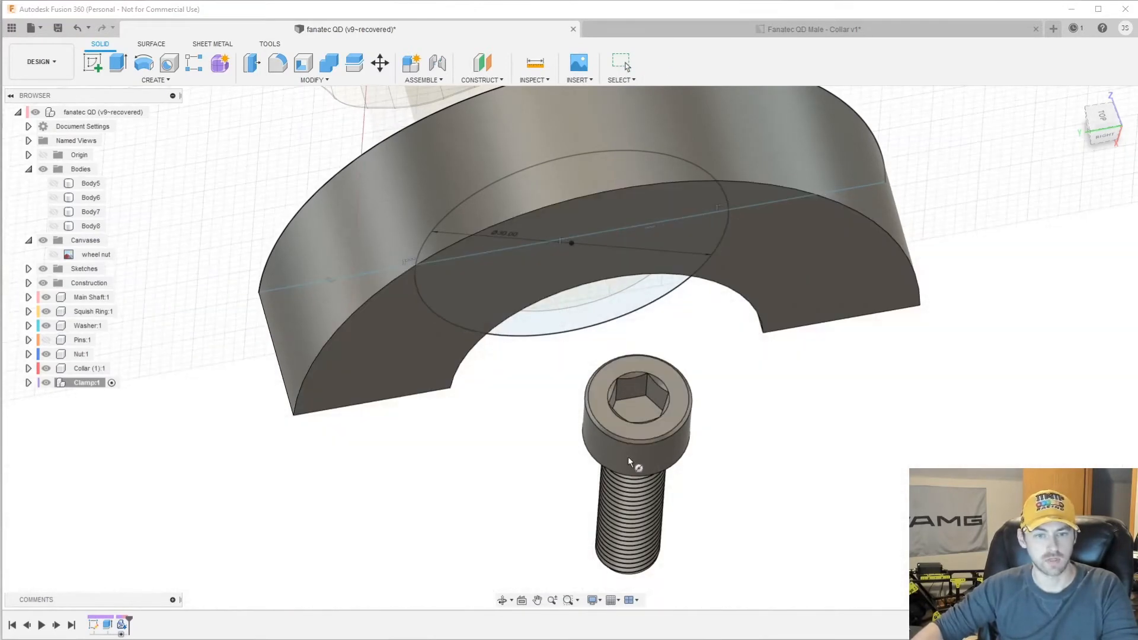
pyautogui.press('Escape')
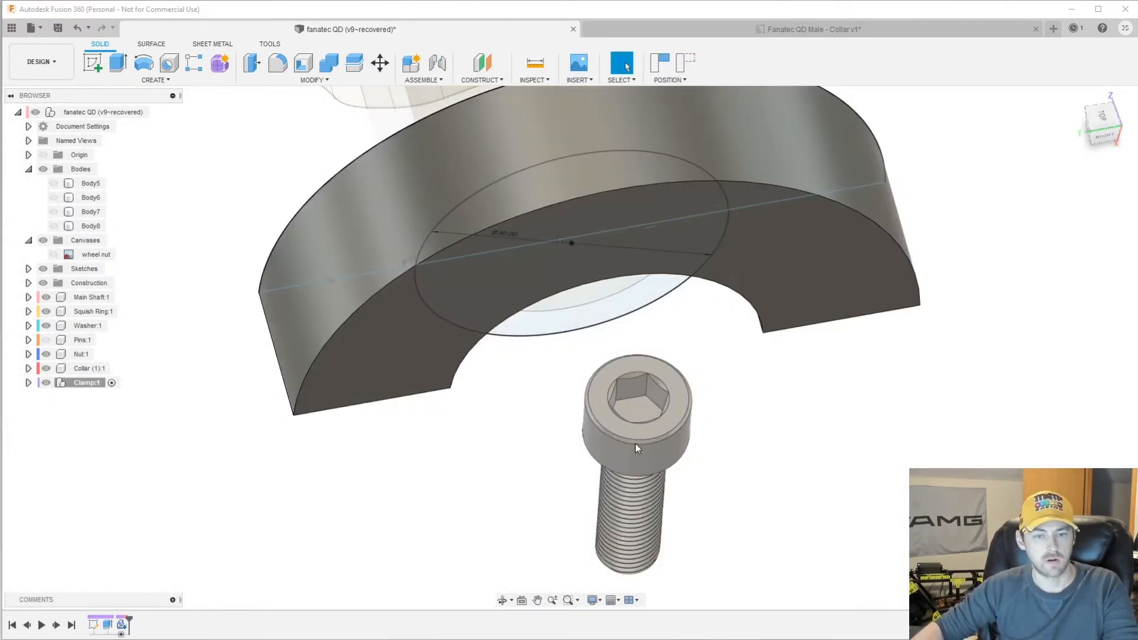
# Measure the diameter of the socket head screw's head
pyautogui.click(535, 70)
pyautogui.click(626, 74)
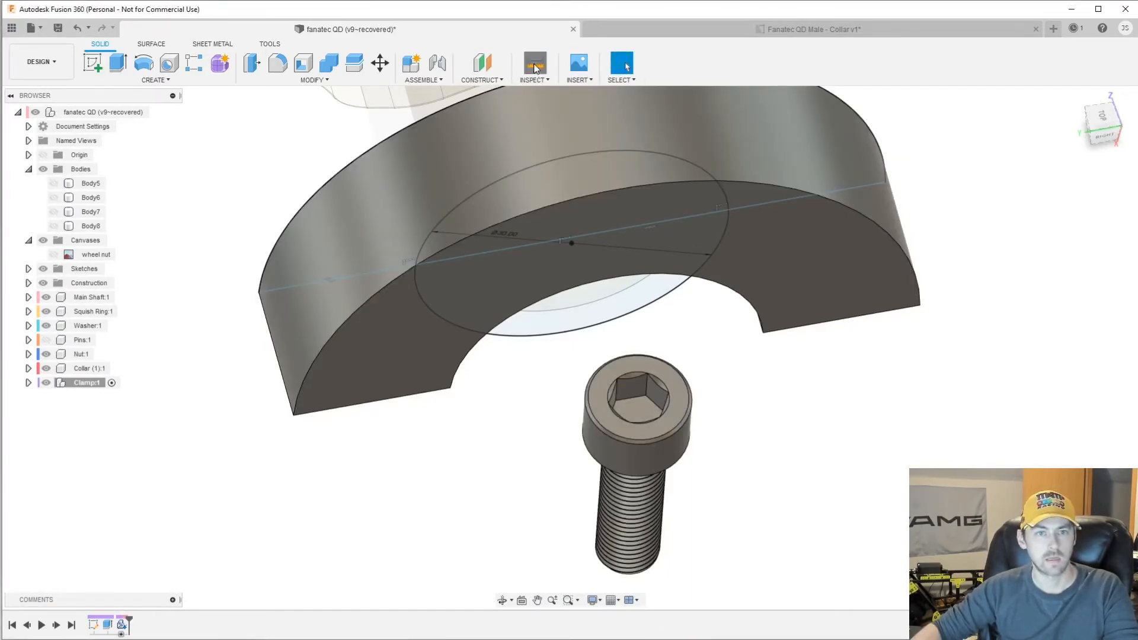
pyautogui.click(535, 66)
pyautogui.click(618, 440)
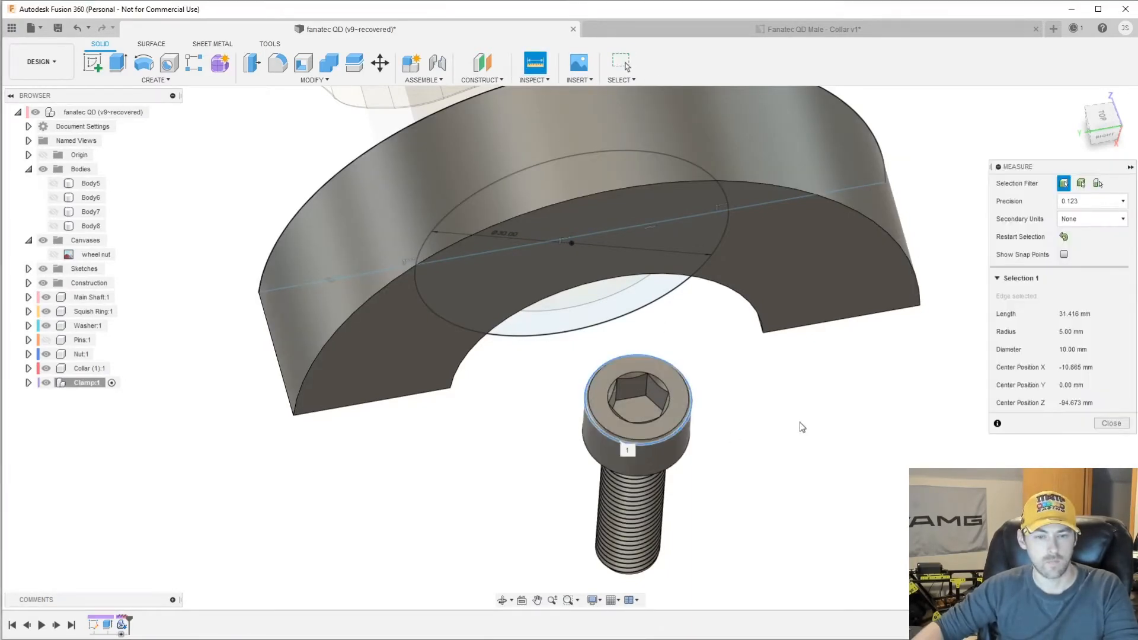
pyautogui.click(1113, 424)
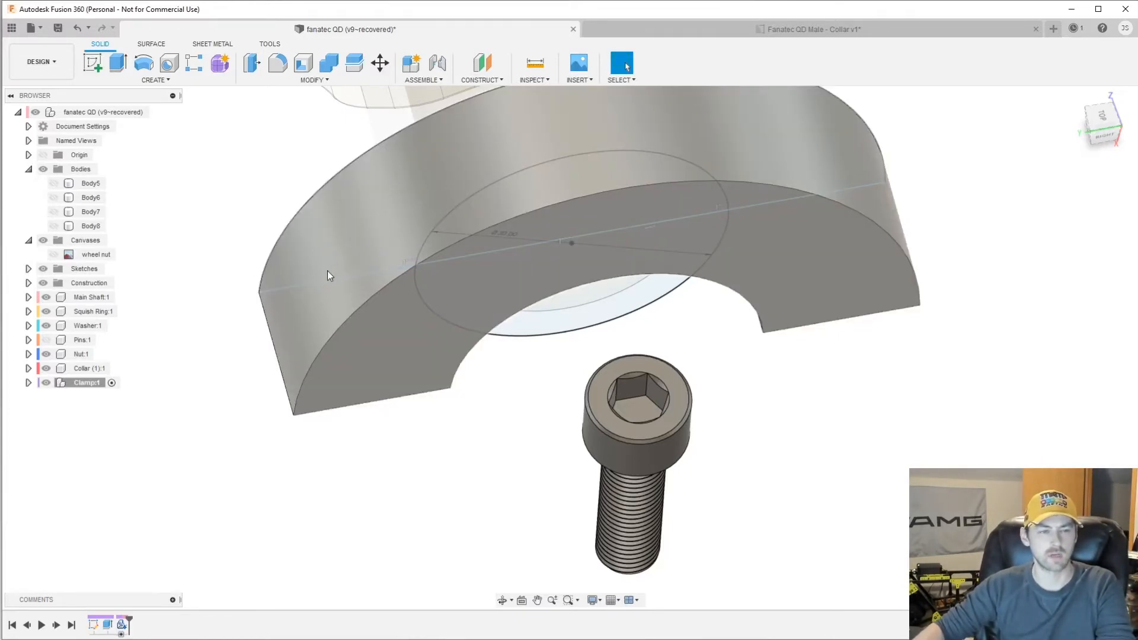
# Show the design's origin and hide the Main Shaft, Squish Ring, Washer, Nut and Collar components, leaving the clamp and screw
pyautogui.moveTo(1100, 120); pyautogui.dragTo(231, 403)
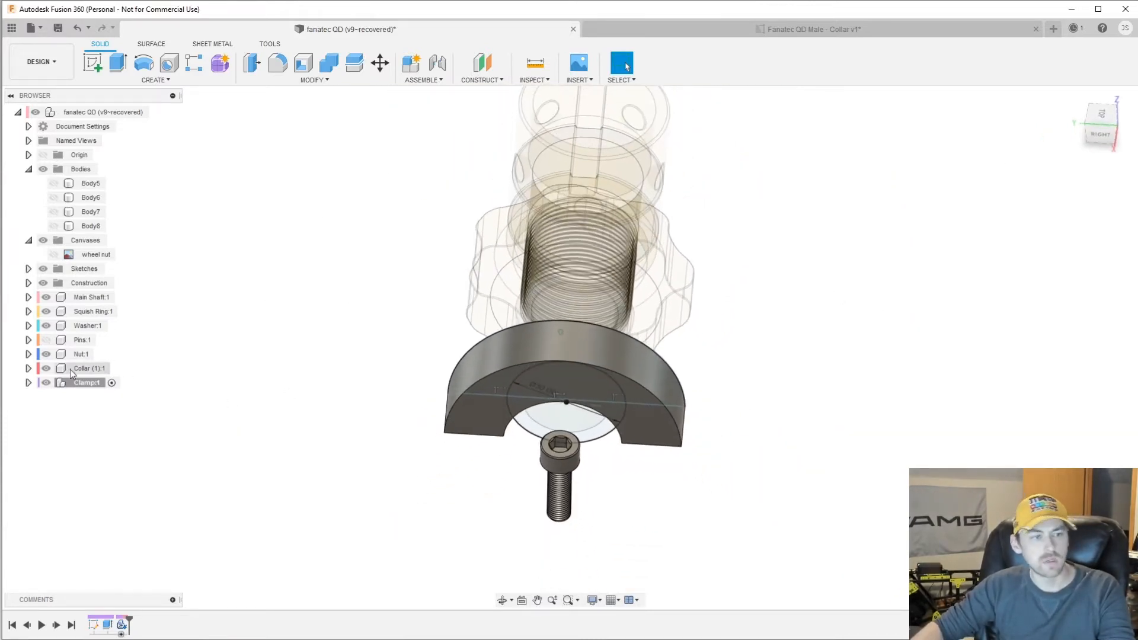
pyautogui.click(29, 382)
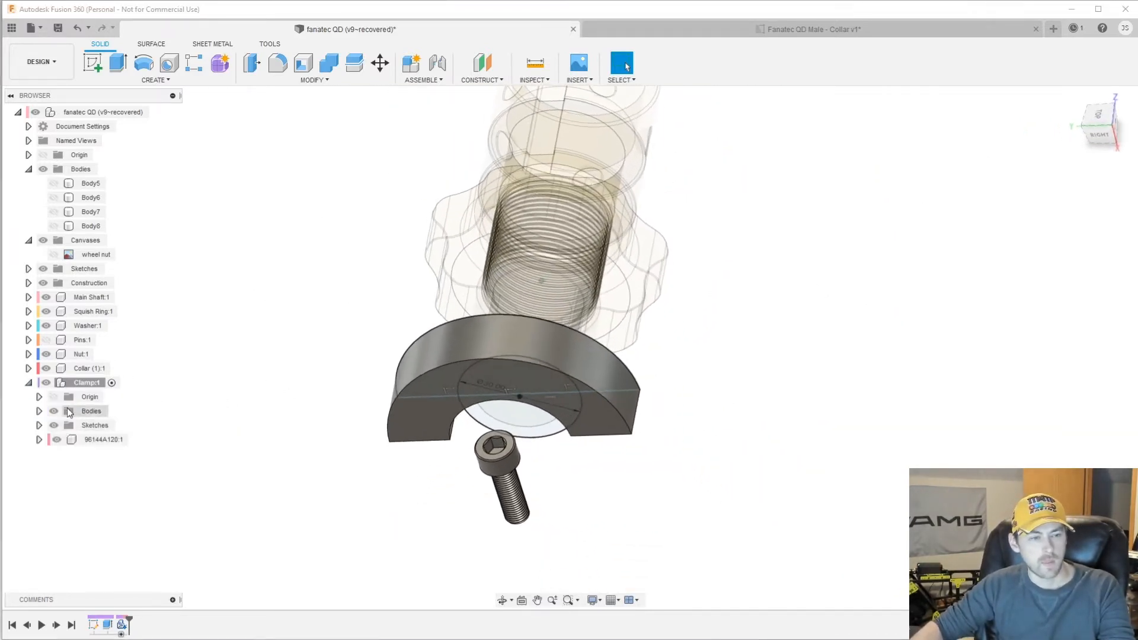
pyautogui.click(43, 154)
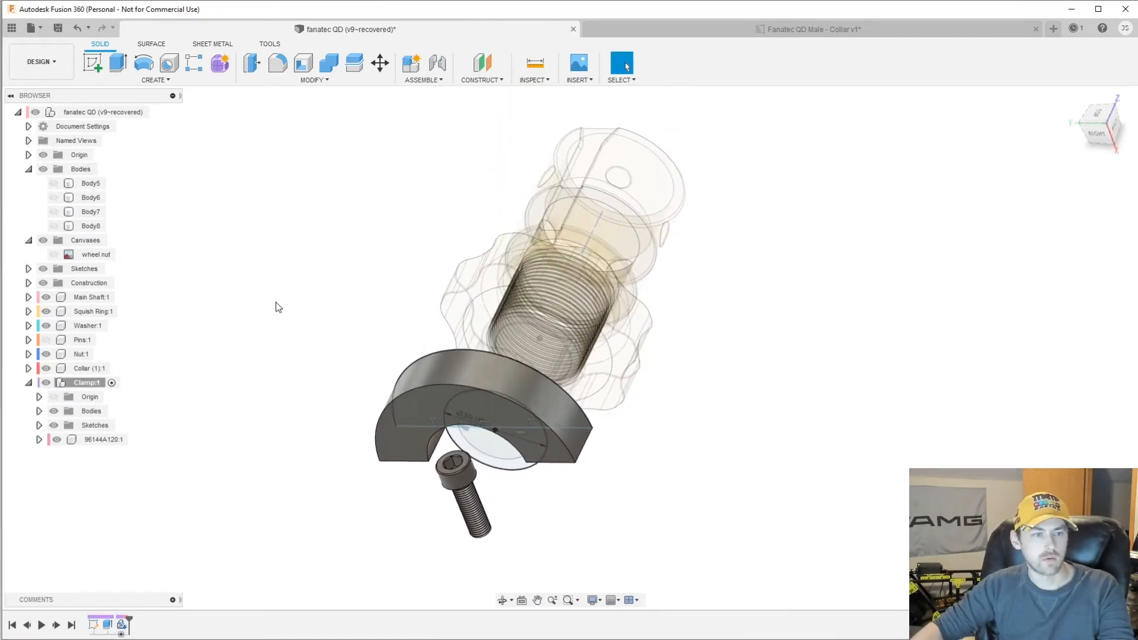
pyautogui.click(44, 298)
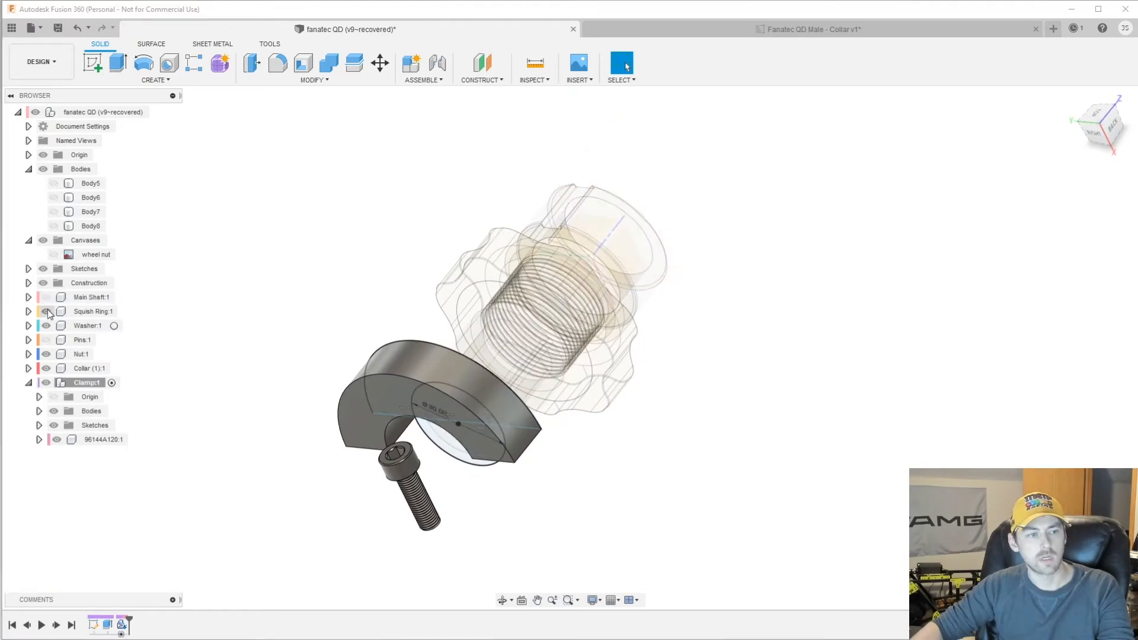
pyautogui.click(46, 311)
pyautogui.click(46, 326)
pyautogui.click(46, 354)
pyautogui.click(47, 368)
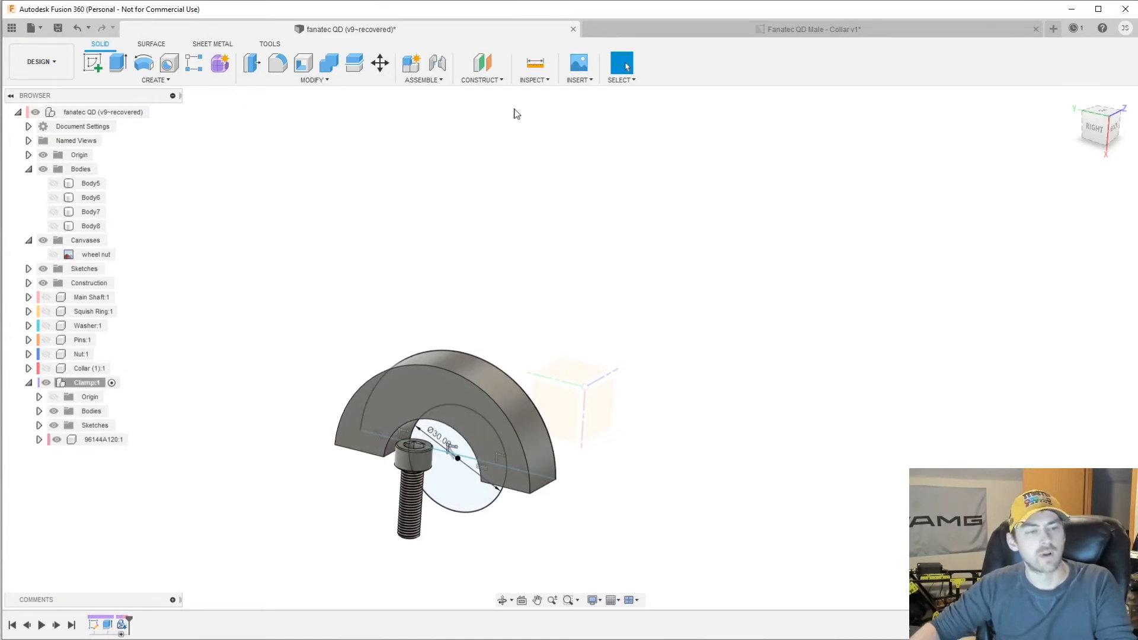
# Set the selection priority to faces
pyautogui.click(620, 82)
pyautogui.moveTo(647, 167)
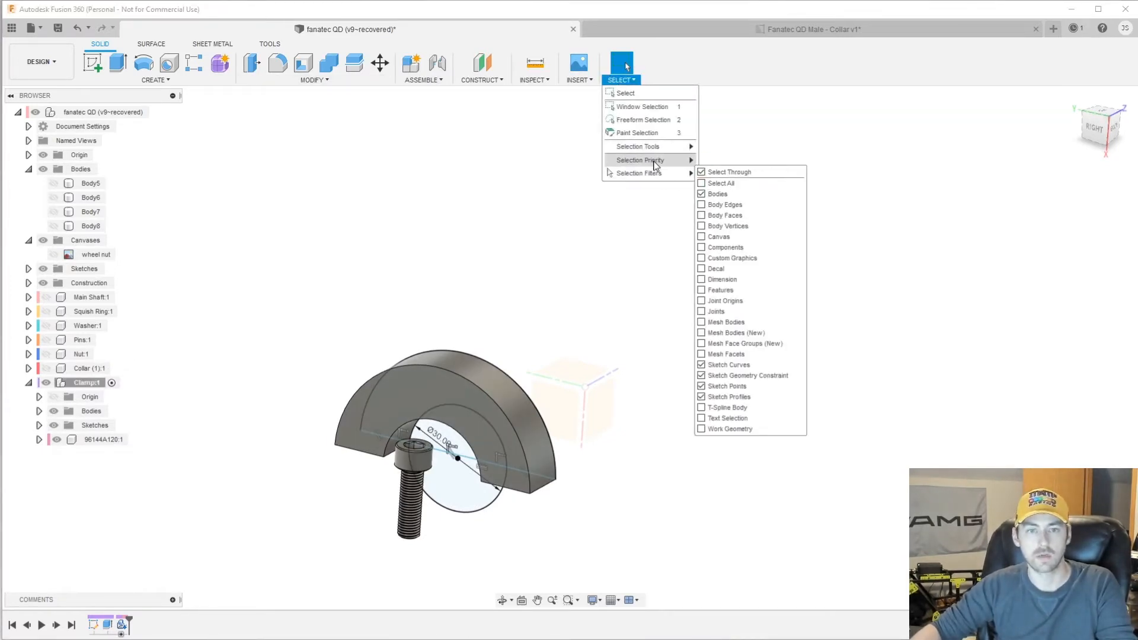
pyautogui.click(720, 188)
pyautogui.scroll(3, 575, 362)
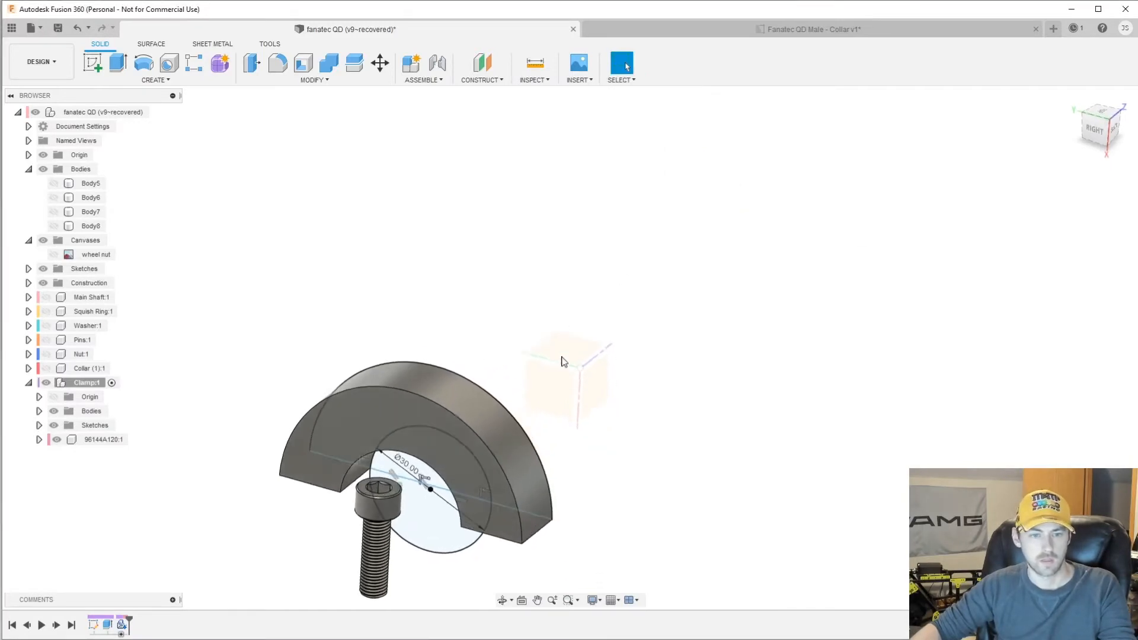
pyautogui.rightClick(581, 338)
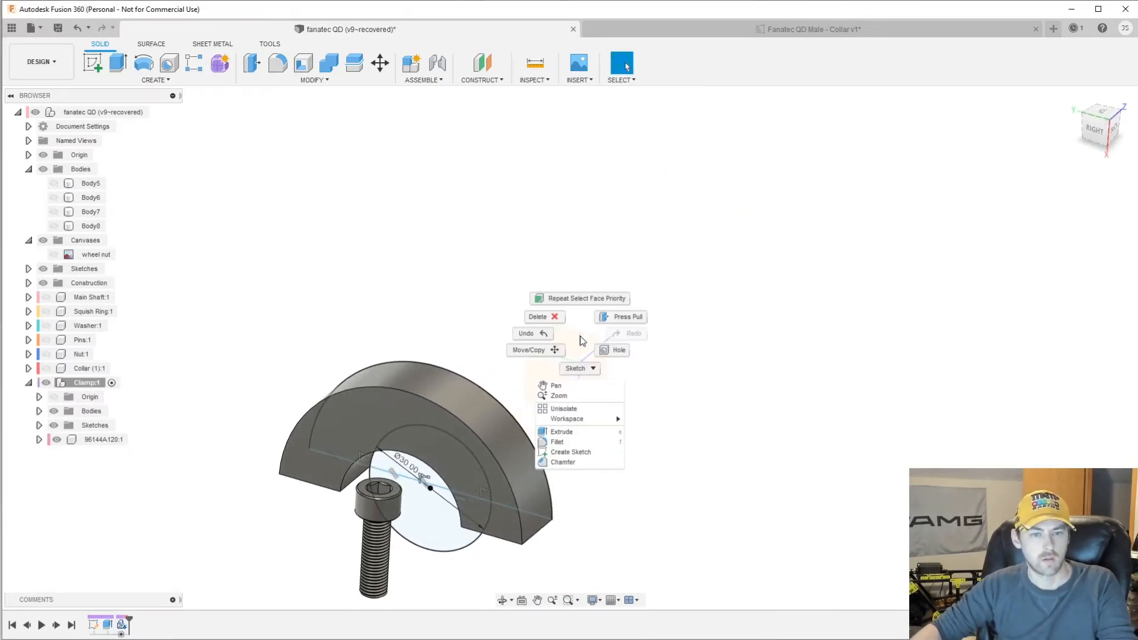
# Create a construction plane offset -35 mm from the origin's YZ plane, beyond the half-ring's outer curve
pyautogui.click(484, 80)
pyautogui.click(492, 92)
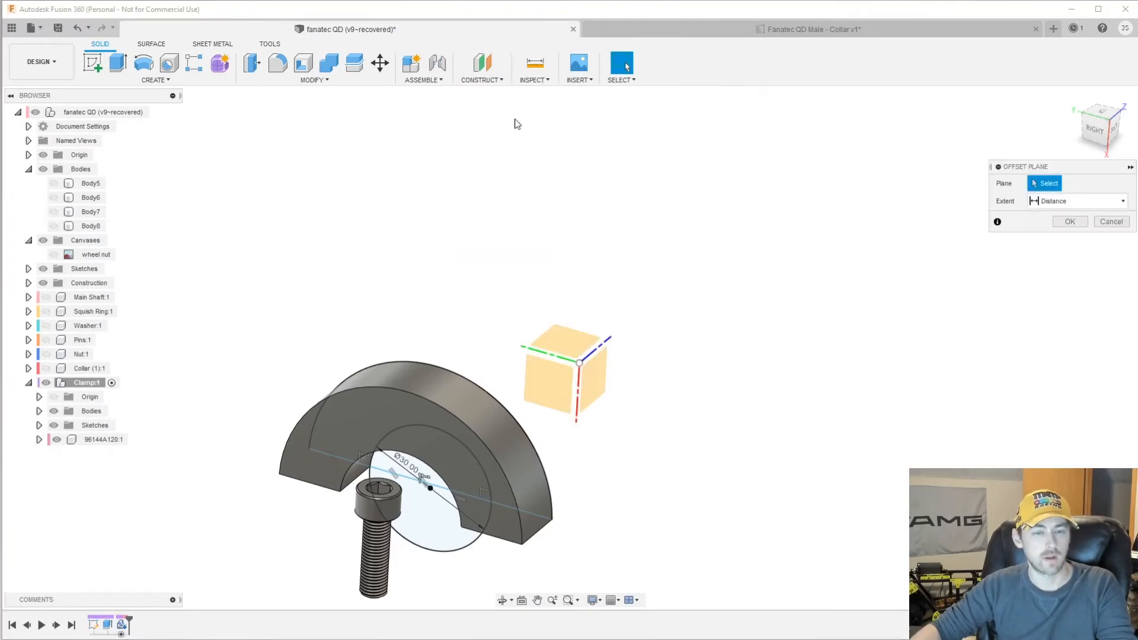
pyautogui.click(574, 338)
pyautogui.moveTo(568, 318); pyautogui.dragTo(594, 193)
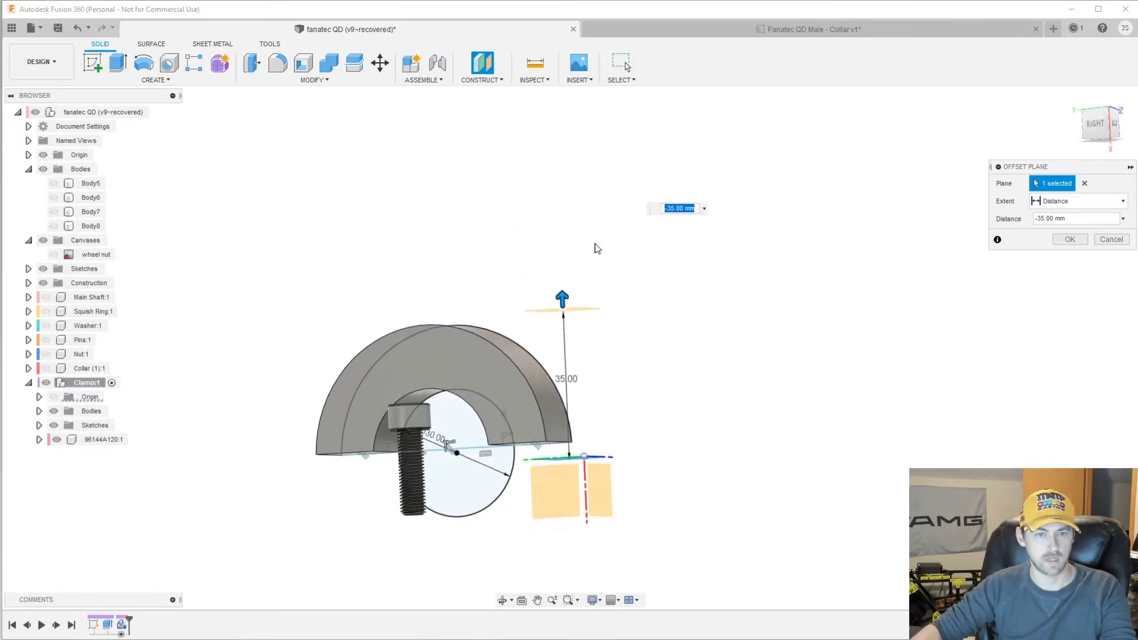
pyautogui.press('Return')
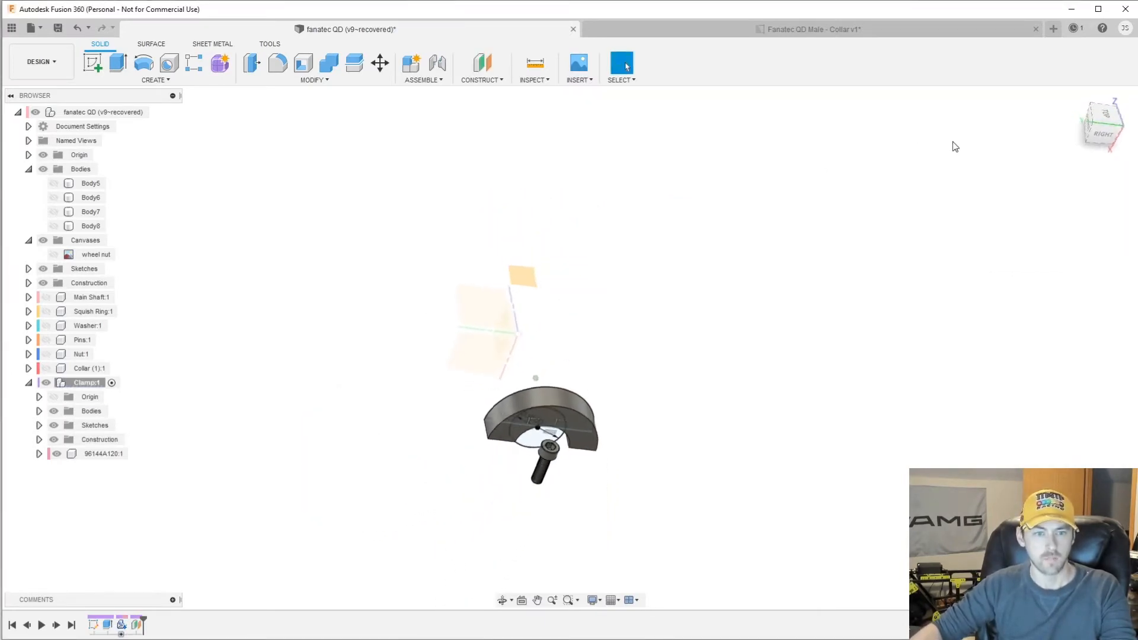
# Start a sketch on the offset plane and project the four edges of the clamp's rectangular outline into it
pyautogui.click(94, 63)
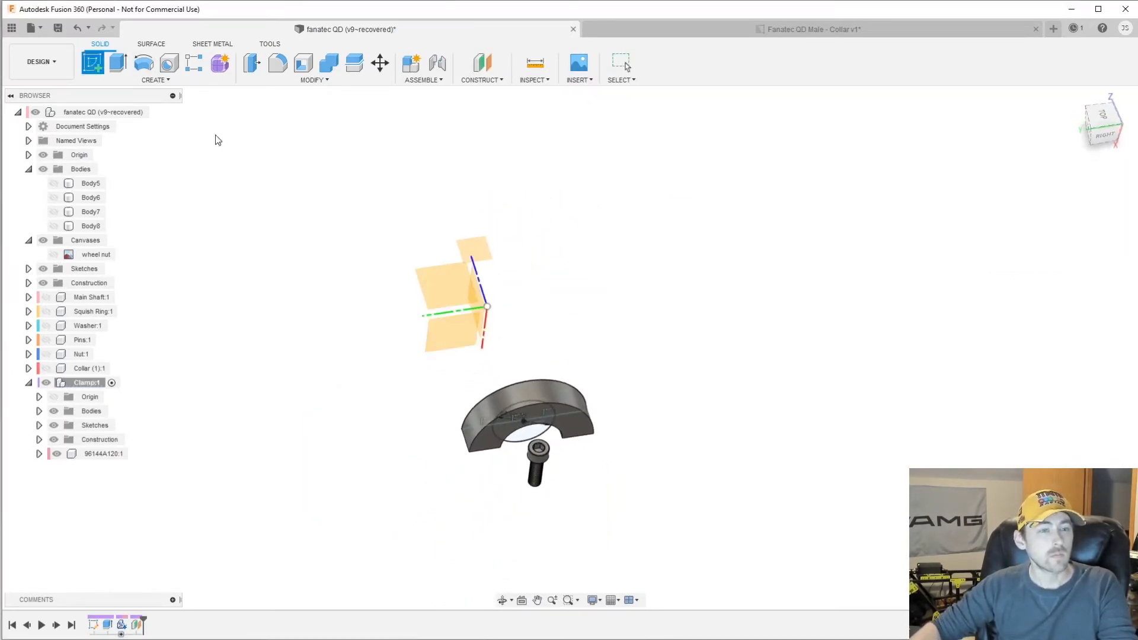
pyautogui.click(478, 249)
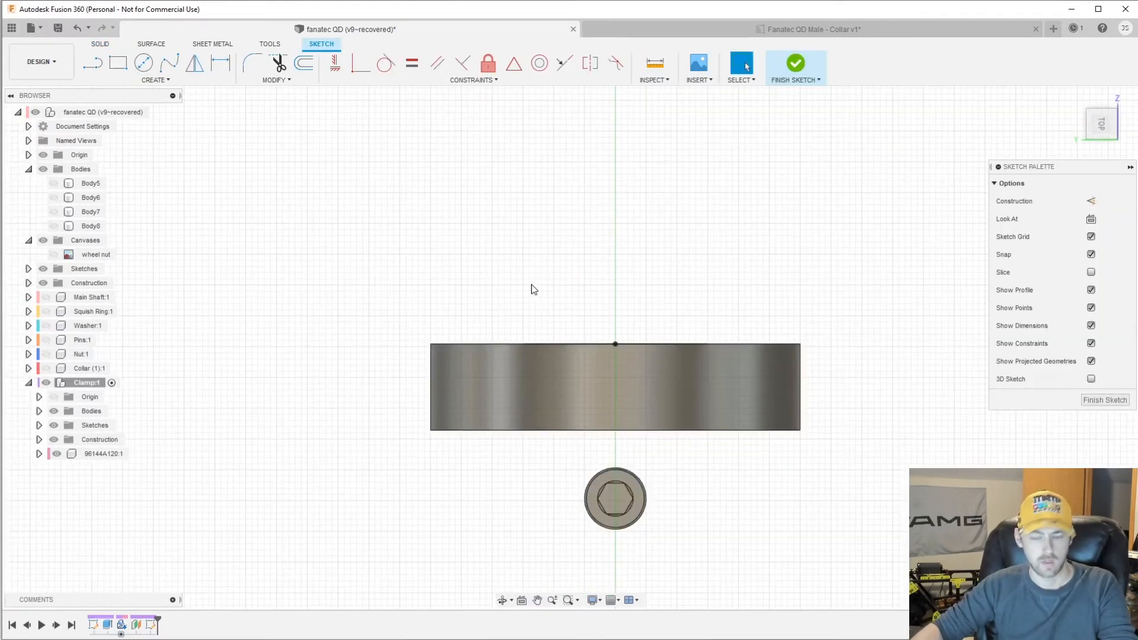
pyautogui.press('p')
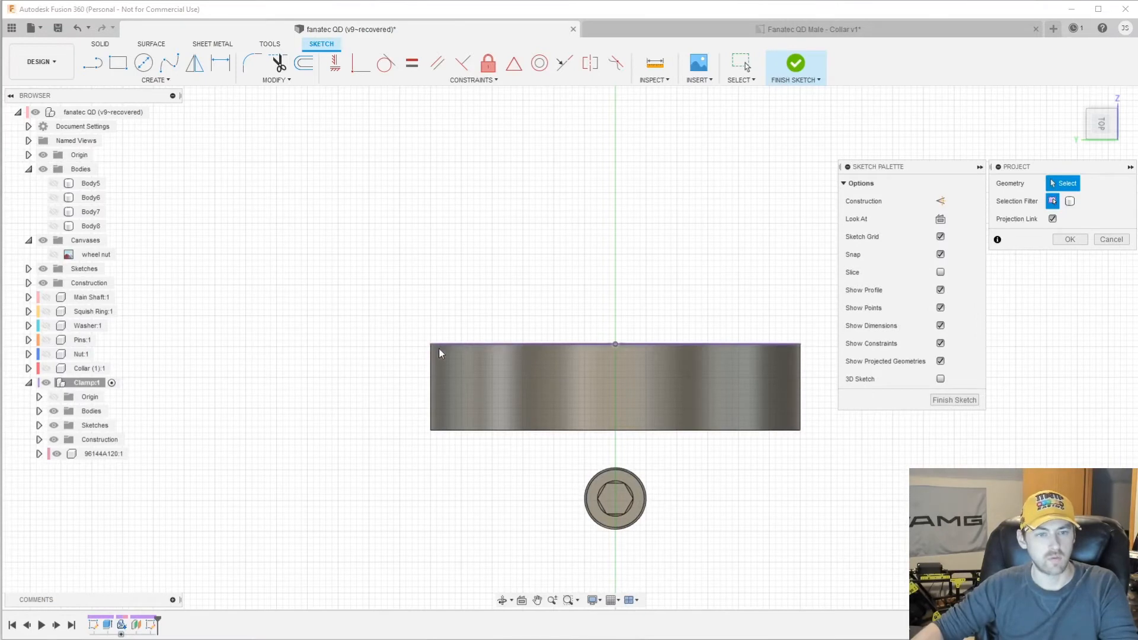
pyautogui.click(495, 431)
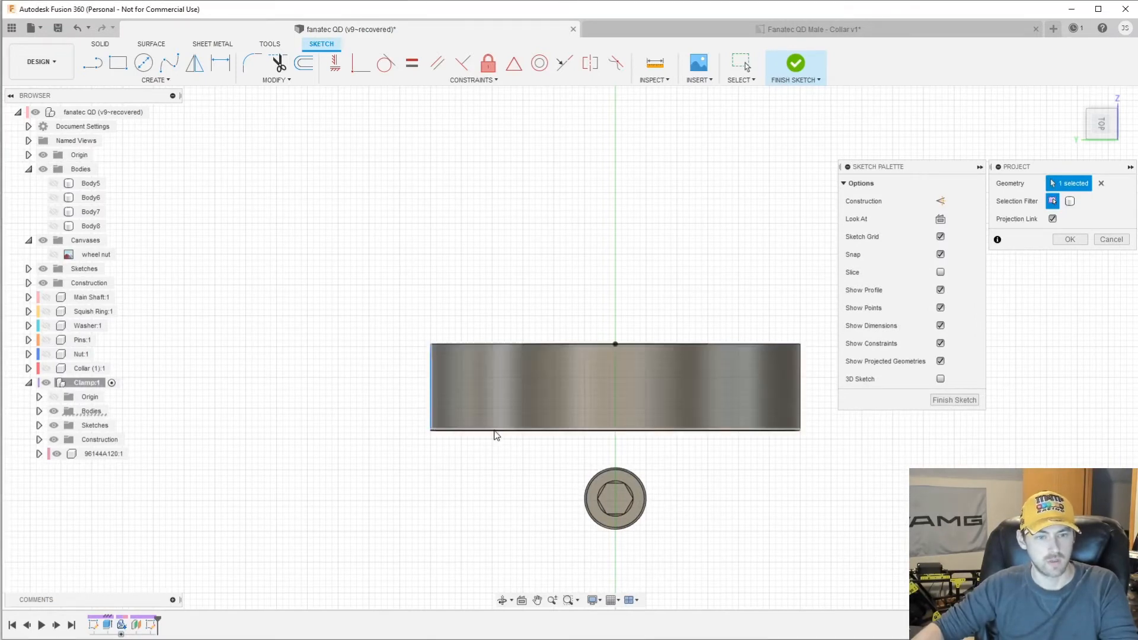
pyautogui.click(490, 347)
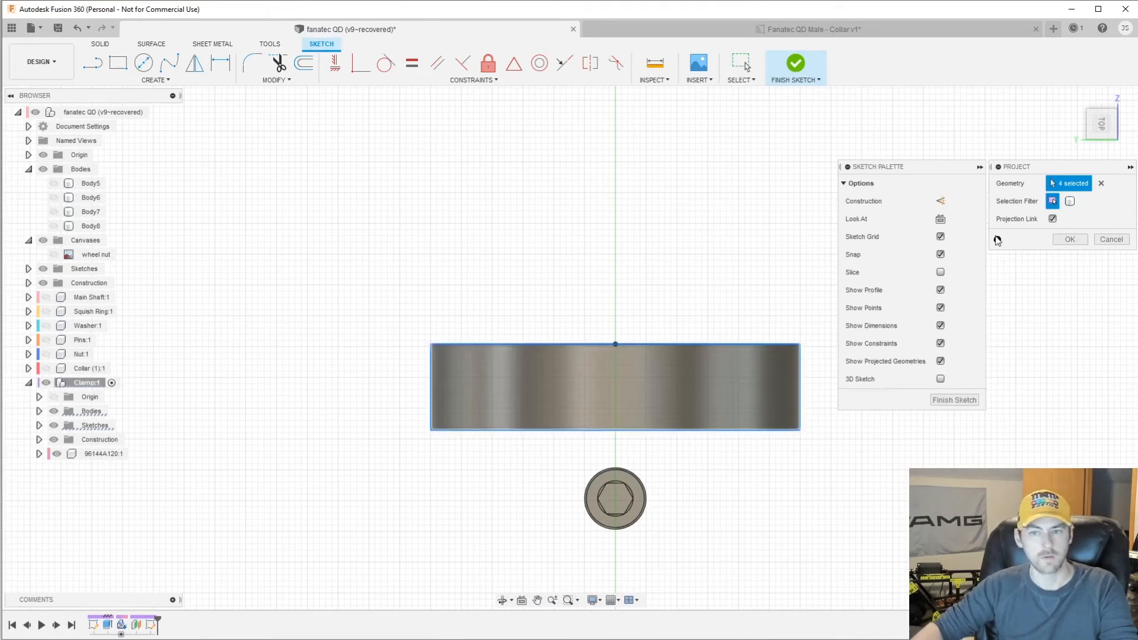
pyautogui.click(1083, 239)
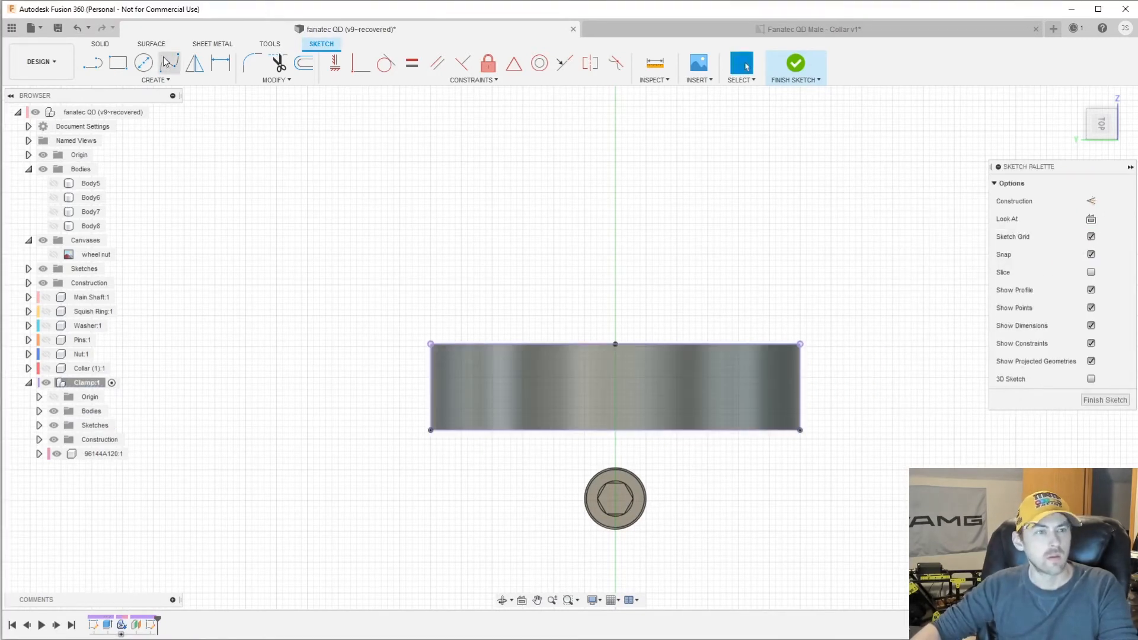
# Draw a construction line from the projected outline's upper-left corner down to its lower edge at 45°
pyautogui.click(95, 67)
pyautogui.scroll(3, 341, 342)
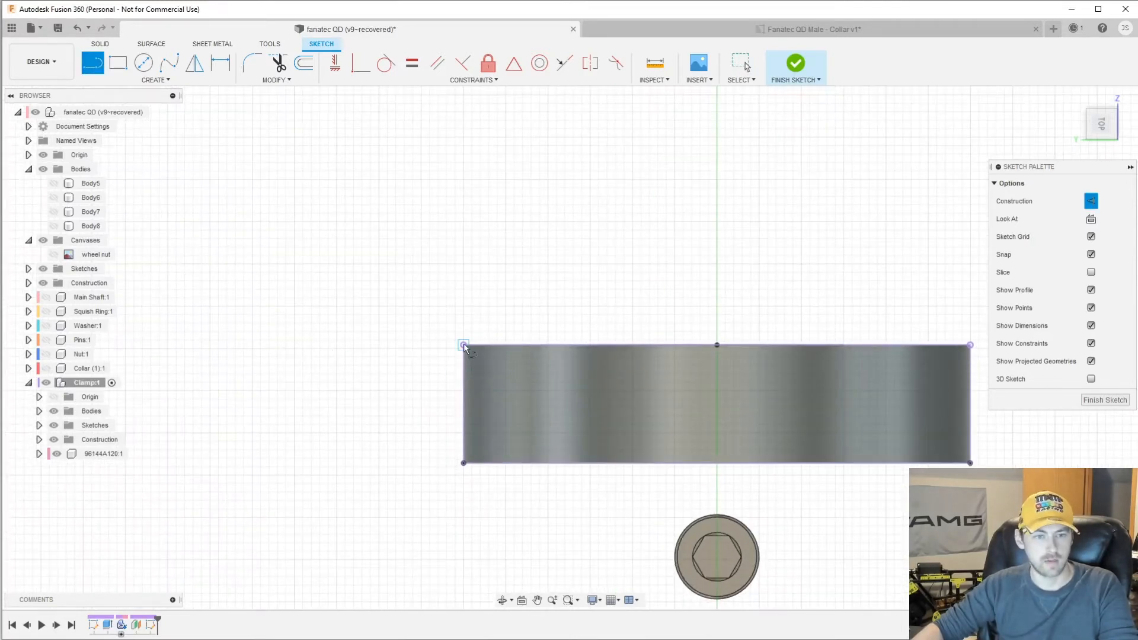
pyautogui.click(464, 345)
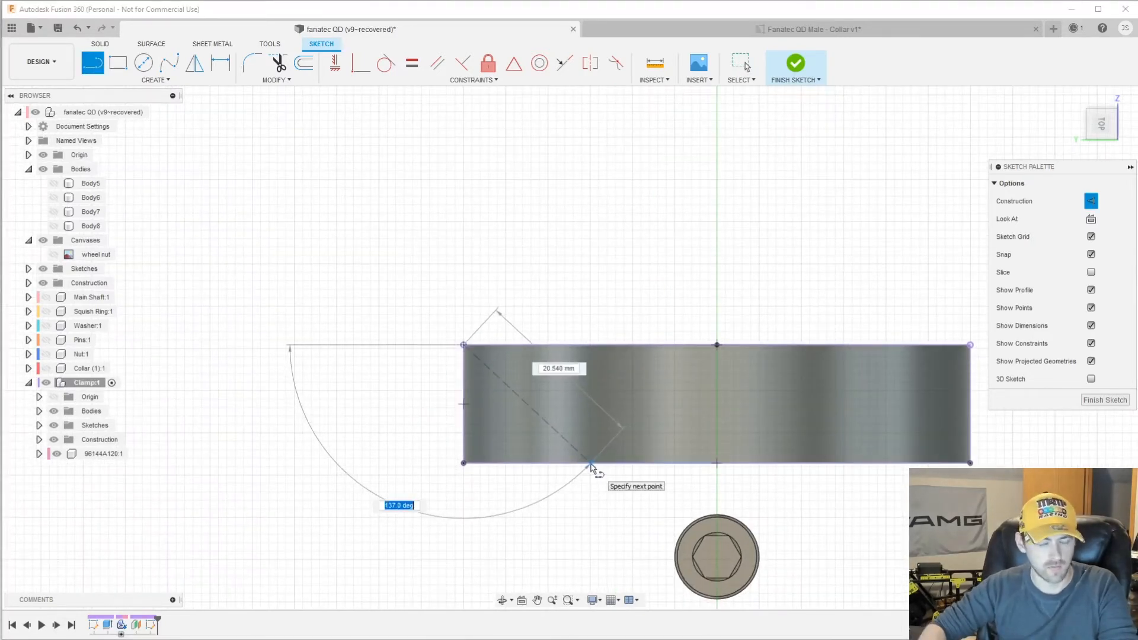
pyautogui.write('45')
pyautogui.press('Tab')
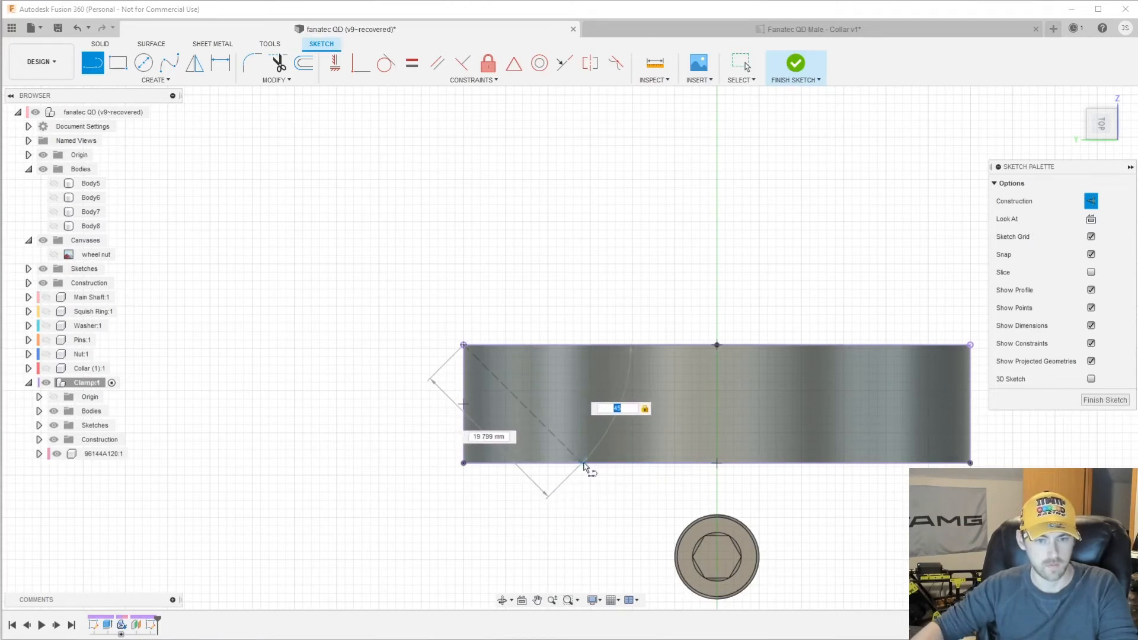
pyautogui.click(583, 464)
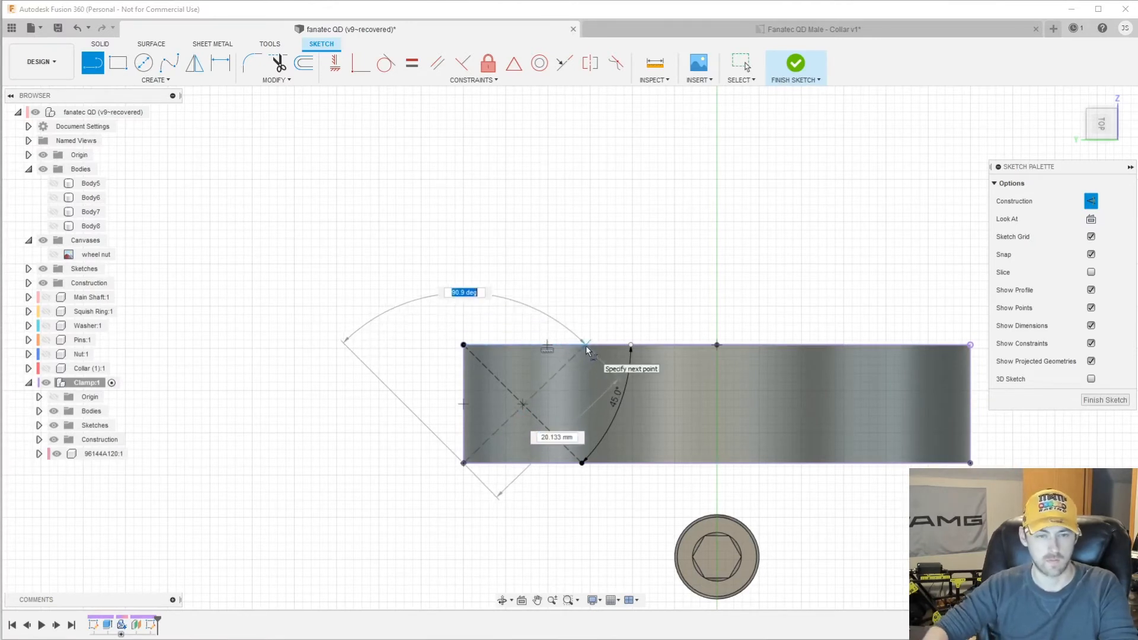
# Draw a second construction line from the outline's lower-left corner to its upper edge, at 90° to the first diagonal
pyautogui.press('Tab')
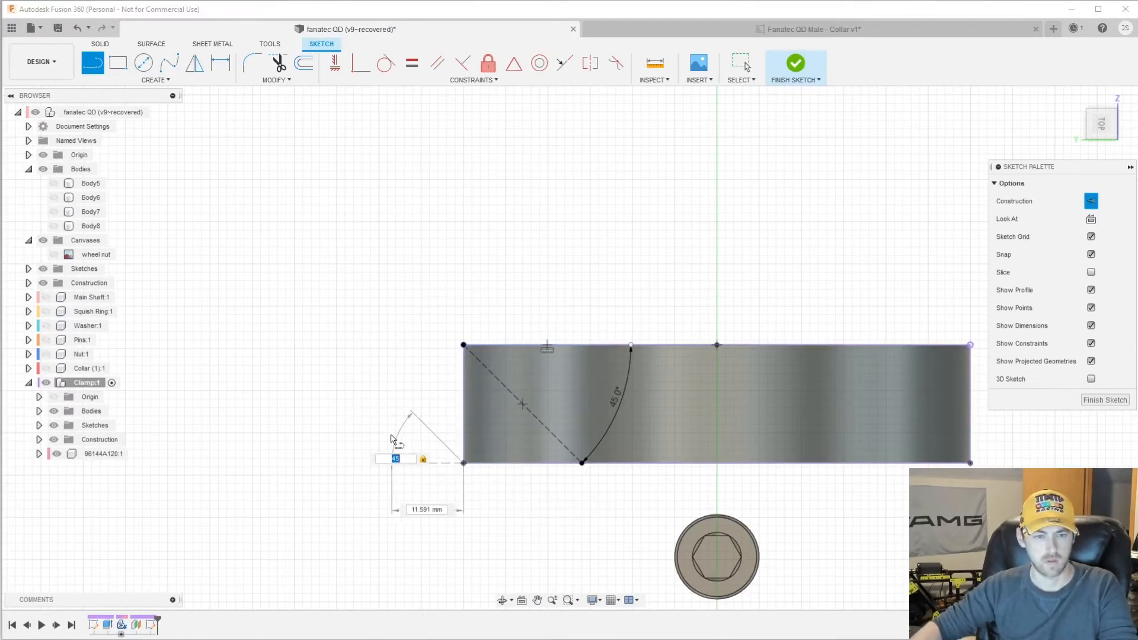
pyautogui.press('Tab')
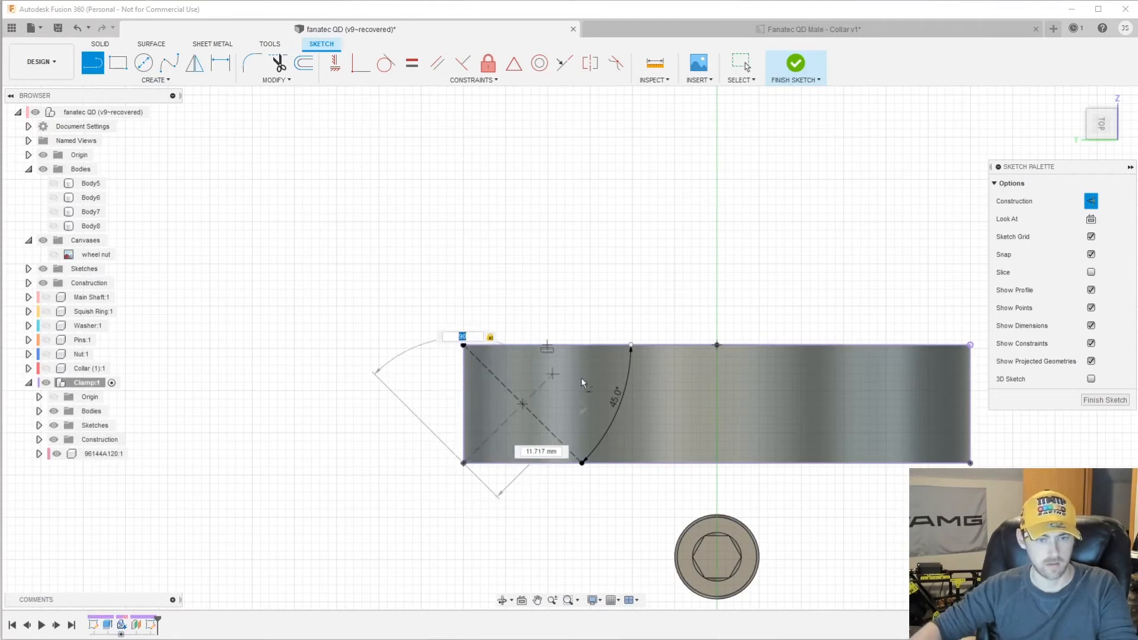
pyautogui.click(582, 347)
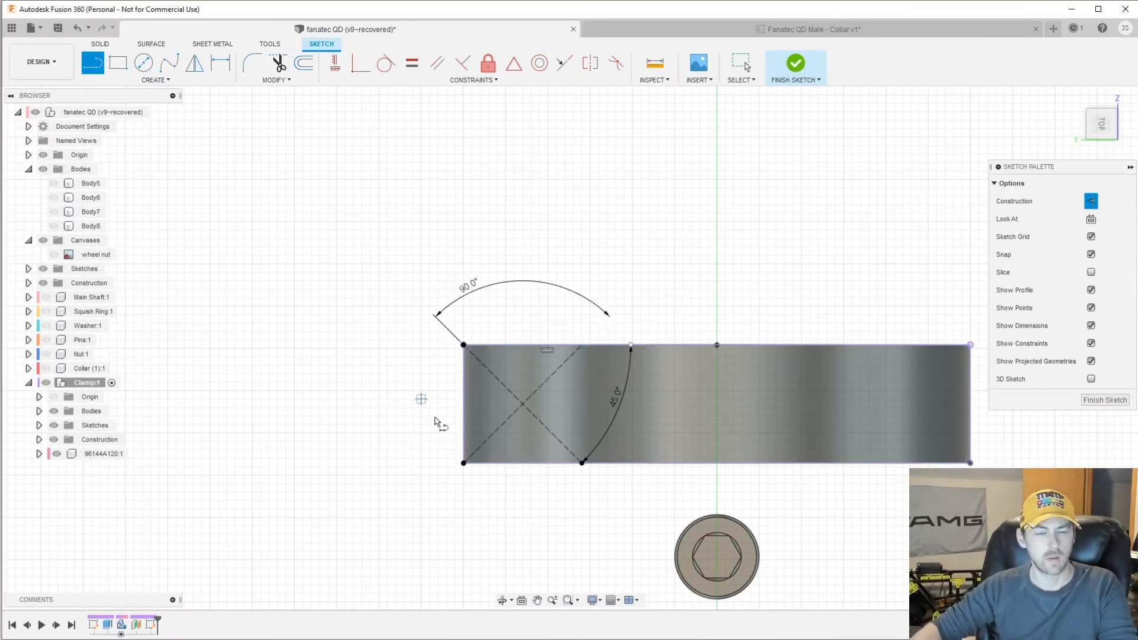
# Switch off construction geometry and draw a 12 mm diameter circle centred where the two diagonals cross
pyautogui.scroll(3, 437, 422)
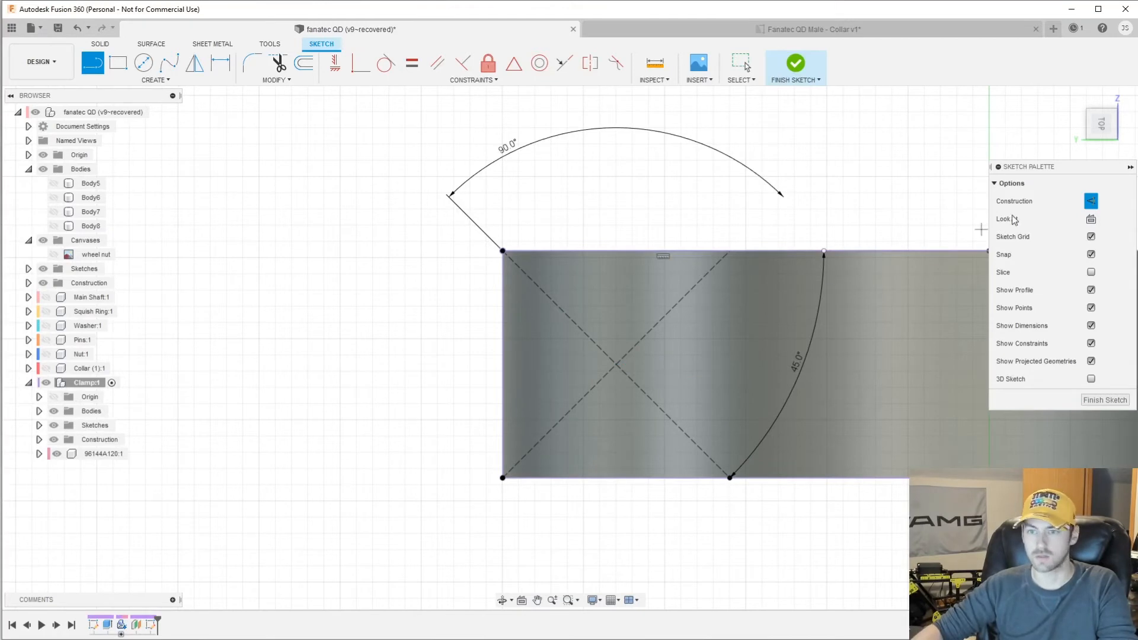
pyautogui.click(1092, 202)
pyautogui.press('c')
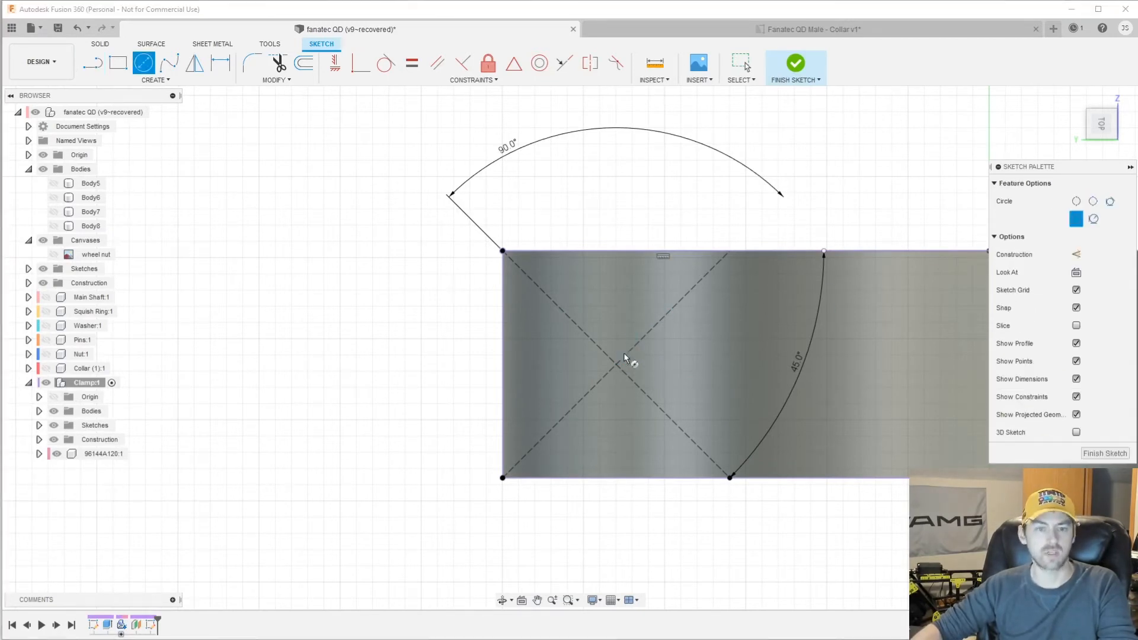
pyautogui.click(617, 366)
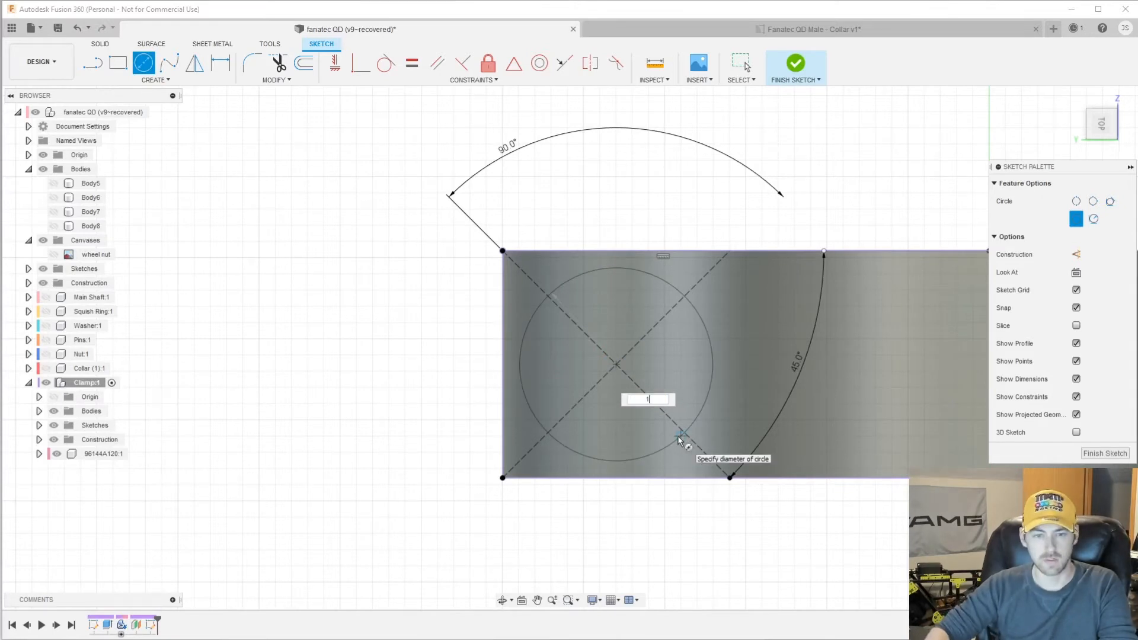
pyautogui.write('12')
pyautogui.press('Return')
pyautogui.press('Escape')
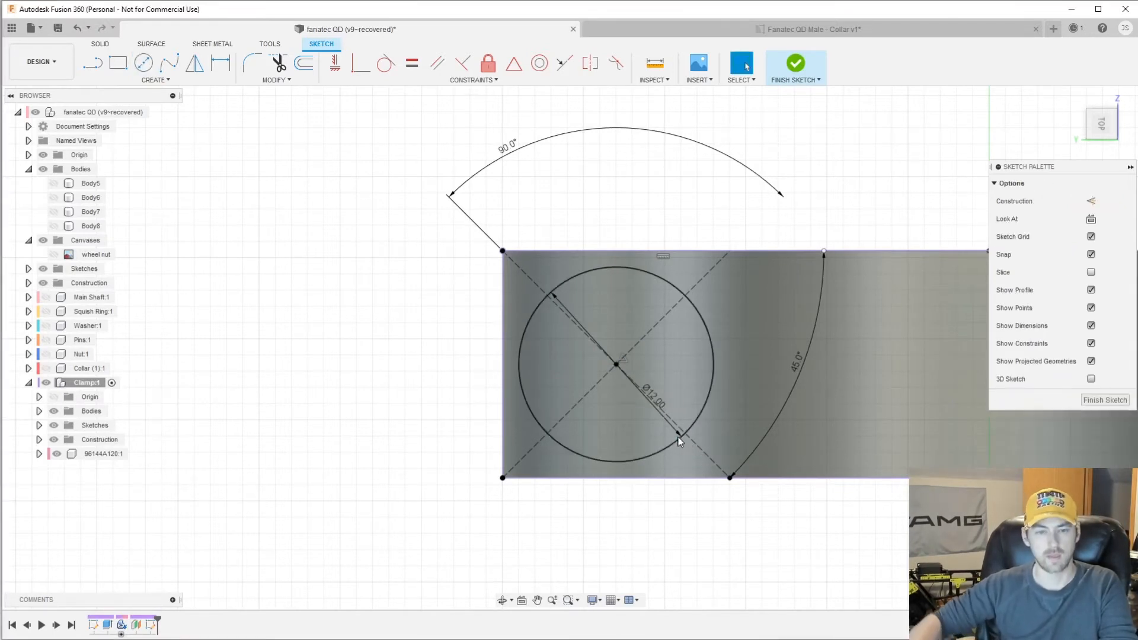
# Extrude the 12 mm circle 30 mm into the clamp as a cut to form the screw head pocket
pyautogui.press('e')
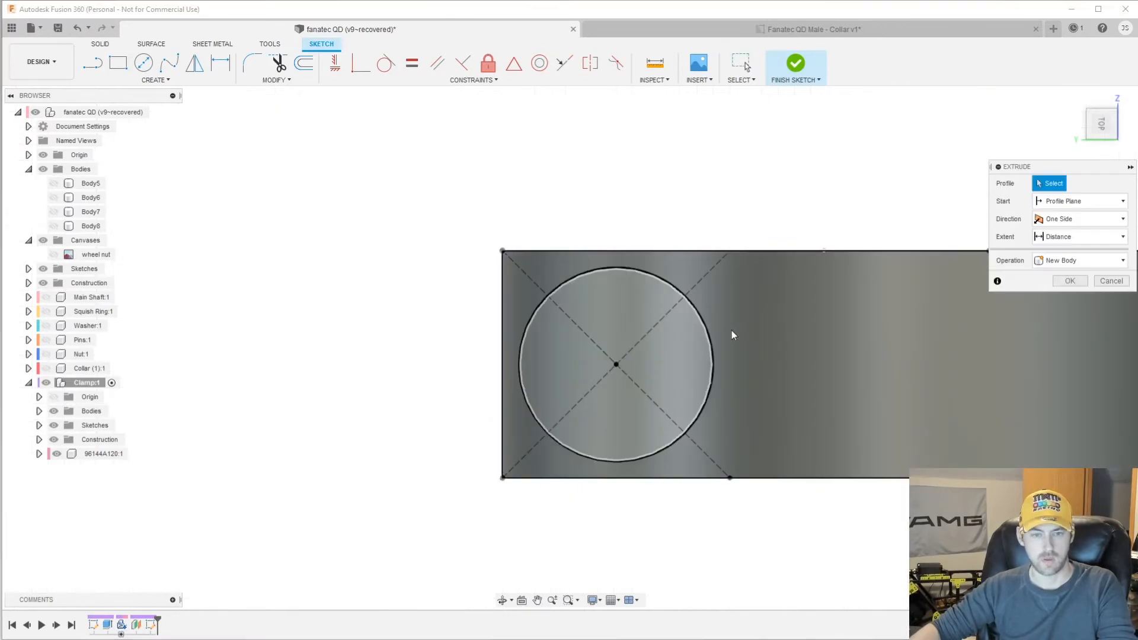
pyautogui.click(612, 349)
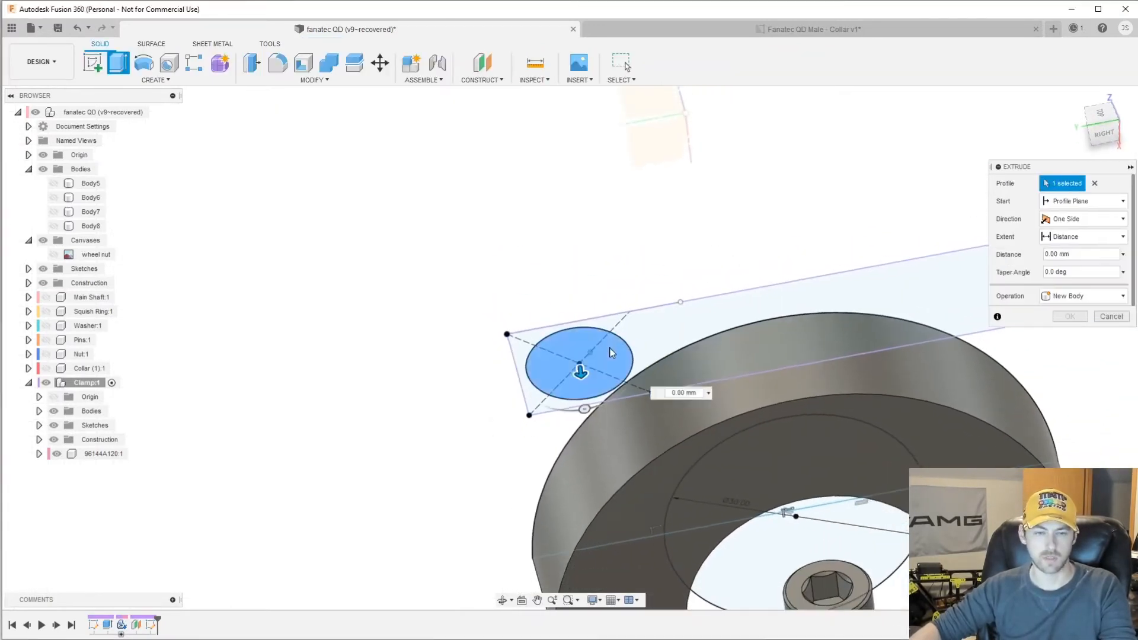
pyautogui.moveTo(584, 306); pyautogui.dragTo(604, 480)
pyautogui.keyDown('shift'); pyautogui.moveTo(603, 478); pyautogui.dragTo(512, 462, button='middle'); pyautogui.keyUp('shift')
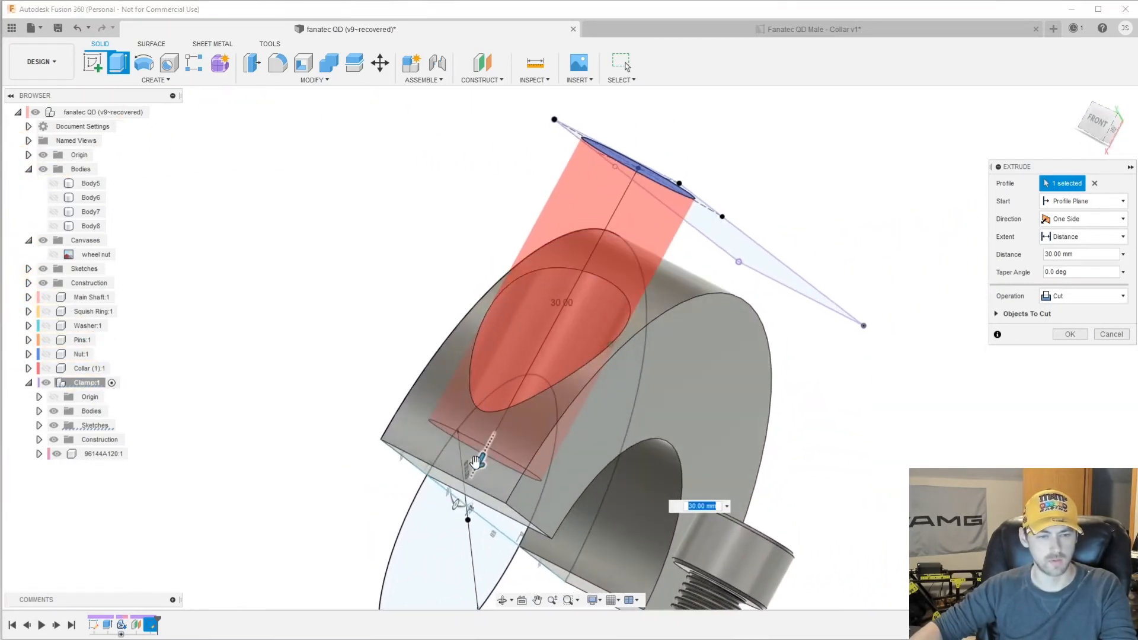
pyautogui.moveTo(478, 463); pyautogui.dragTo(478, 468)
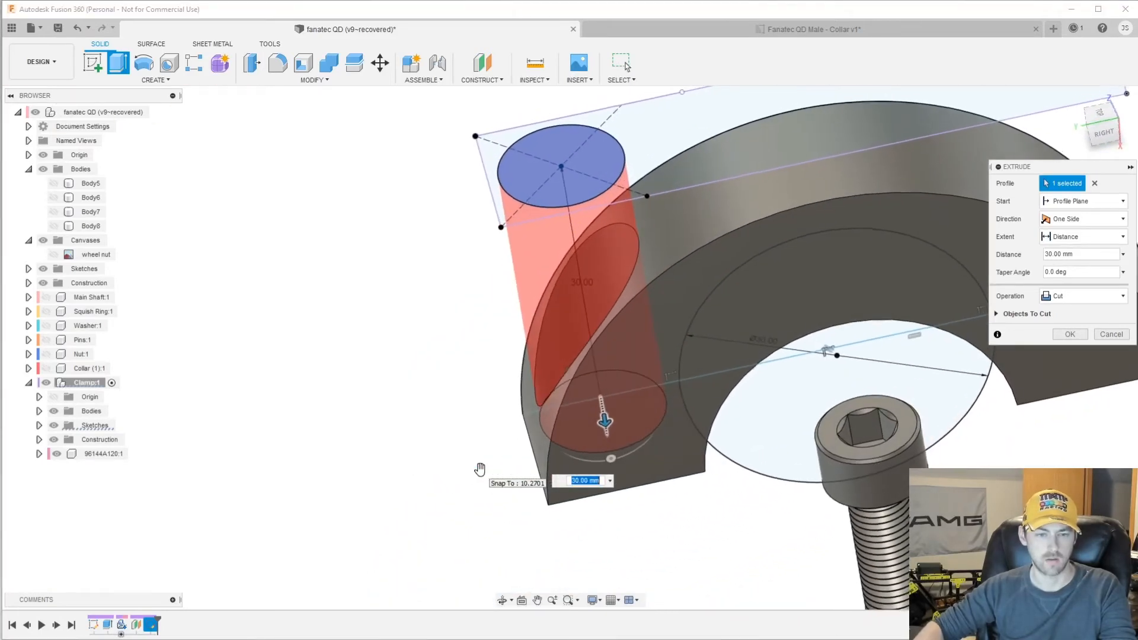
pyautogui.press('Return')
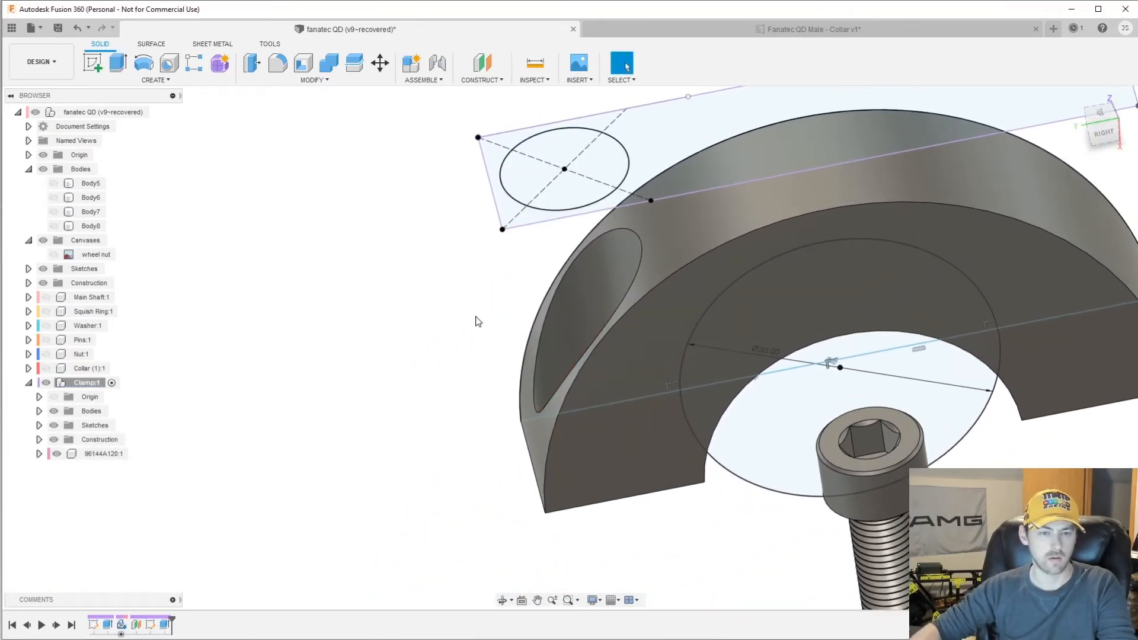
# Reopen the clamp's hole sketch and draw a 6.5 mm diameter circle concentric with the 12 mm circle
pyautogui.scroll(2, 473, 335)
pyautogui.moveTo(440, 366); pyautogui.dragTo(428, 428, button='middle')
pyautogui.scroll(-1, 445, 427)
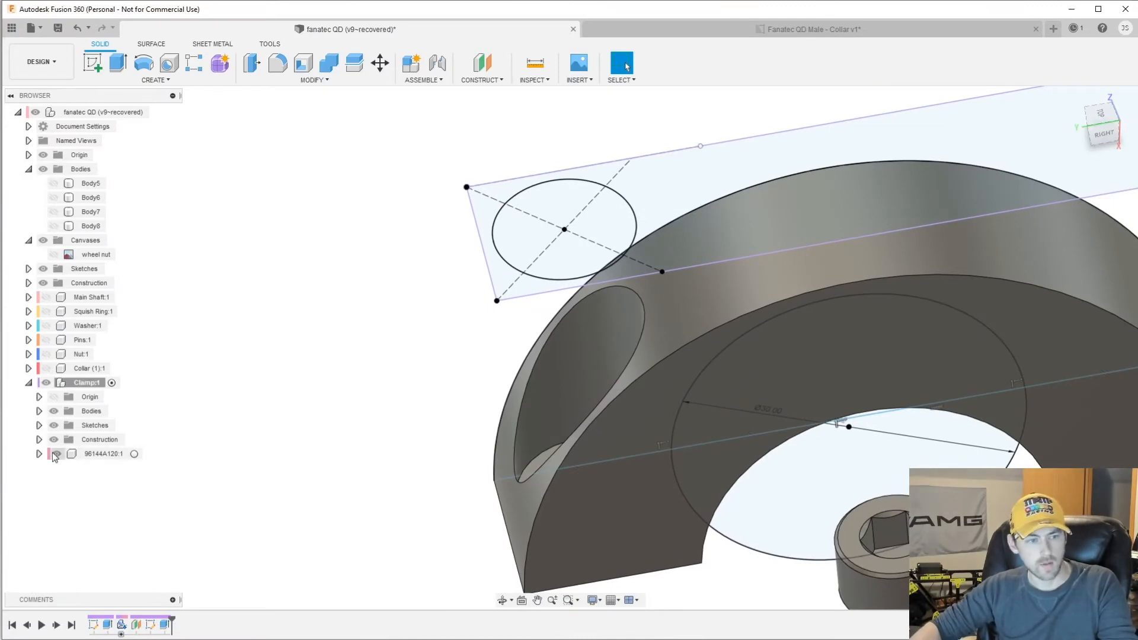
pyautogui.click(39, 425)
pyautogui.click(91, 451)
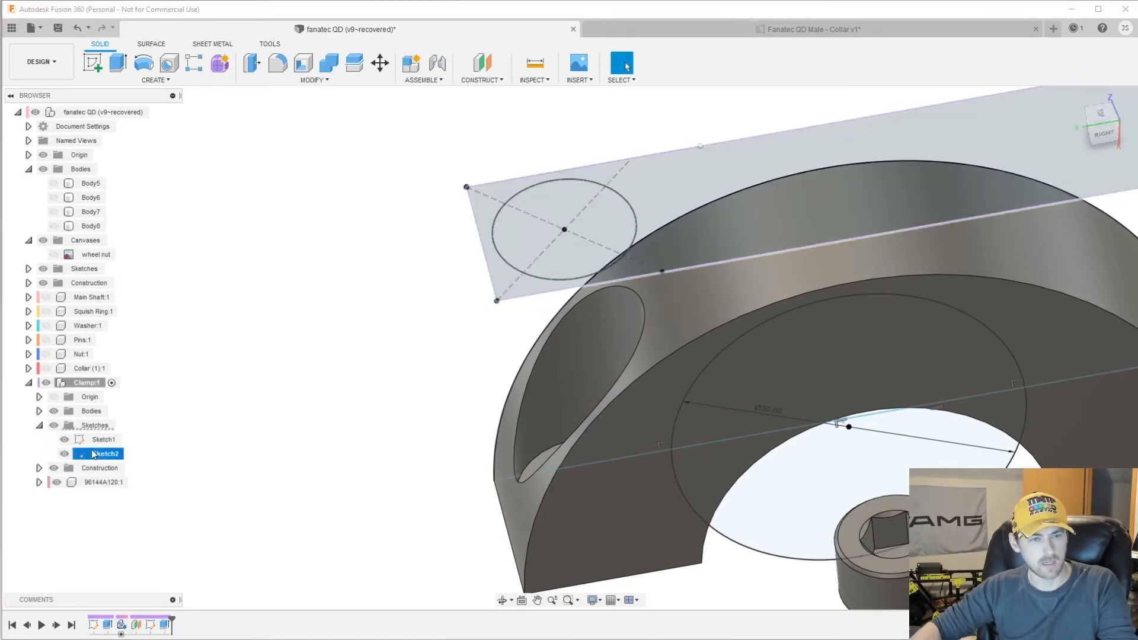
pyautogui.rightClick(95, 453)
pyautogui.click(145, 287)
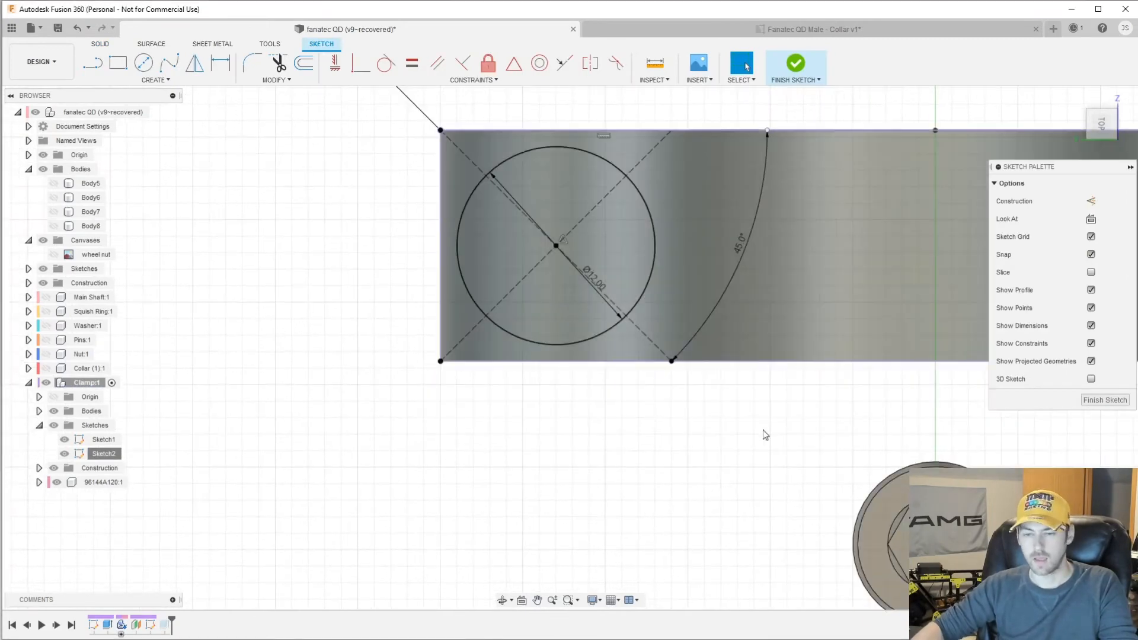
pyautogui.moveTo(763, 429)
pyautogui.keyDown('shift'); pyautogui.mouseDown(button='middle')
pyautogui.moveTo(986, 445)
pyautogui.moveTo(842, 481)
pyautogui.moveTo(871, 336)
pyautogui.moveTo(1078, 139)
pyautogui.mouseUp(button='middle'); pyautogui.keyUp('shift')
pyautogui.click(1077, 138)
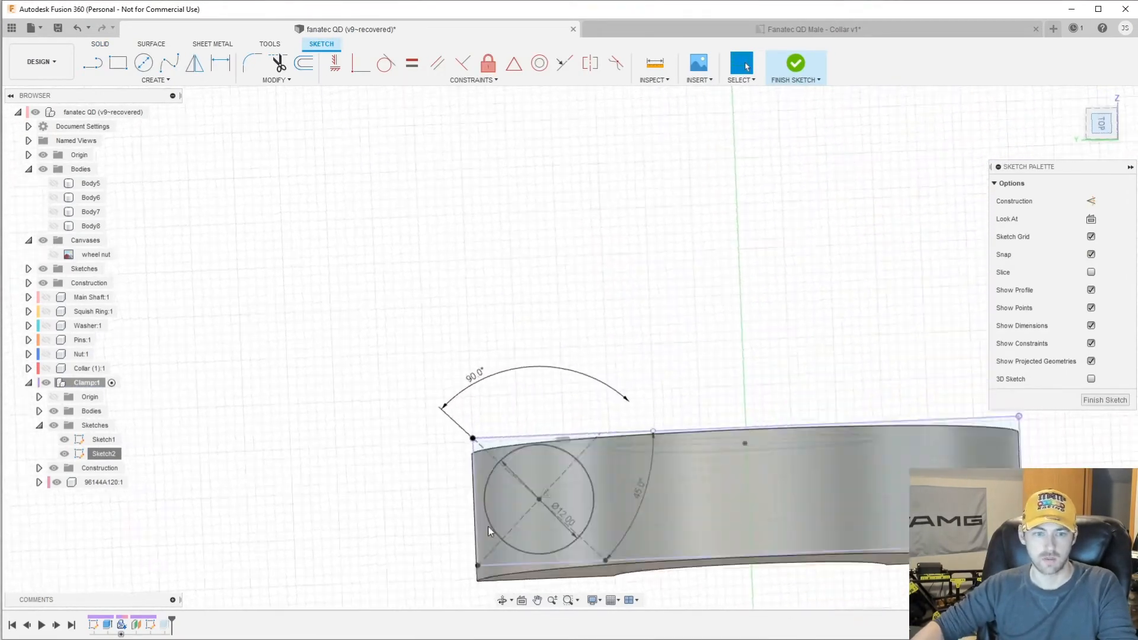
pyautogui.scroll(2, 548, 379)
pyautogui.press('c')
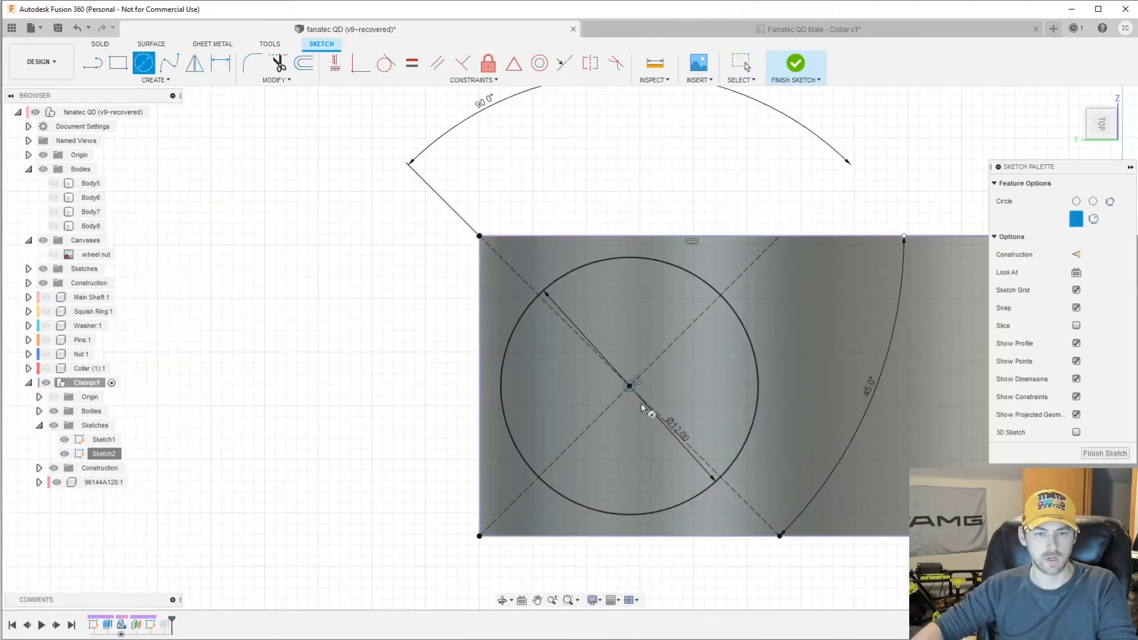
pyautogui.click(630, 386)
pyautogui.write('6.5')
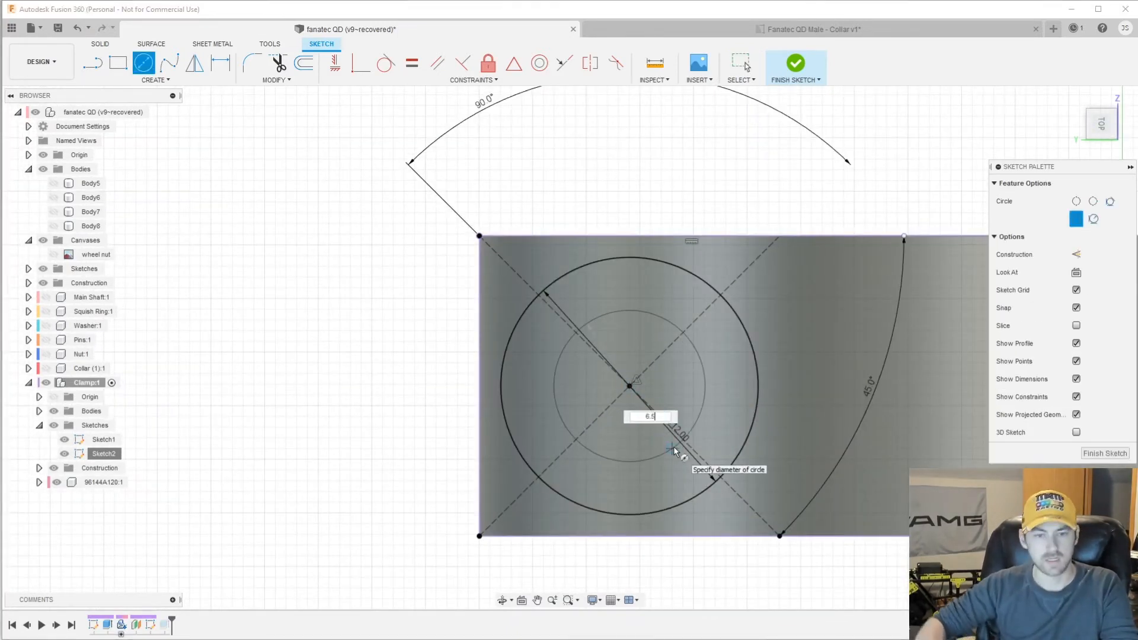
pyautogui.press('Return')
# Extrude the 6.5 mm circle as a cut through the floor of the screw head pocket
pyautogui.press('e')
pyautogui.click(678, 421)
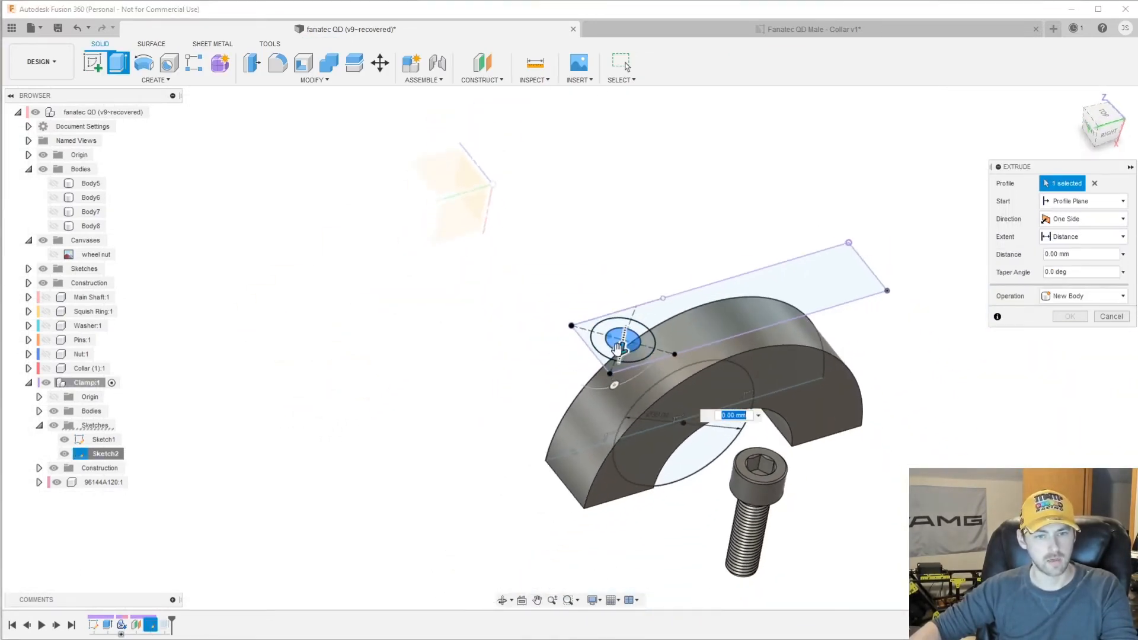
pyautogui.moveTo(625, 343); pyautogui.dragTo(594, 538)
pyautogui.keyDown('shift'); pyautogui.moveTo(593, 533); pyautogui.dragTo(596, 515, button='middle'); pyautogui.keyUp('shift')
pyautogui.click(1071, 335)
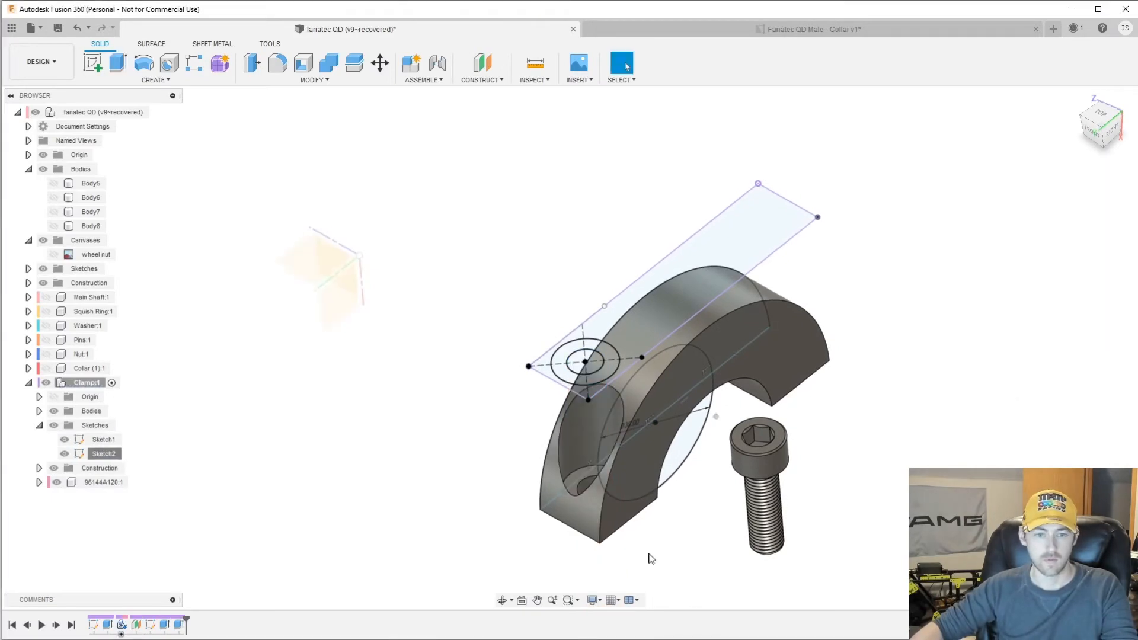
# Reopen the hole sketch and draw a construction line at 45° from the outline's lower-right corner up to its upper edge
pyautogui.keyDown('shift'); pyautogui.moveTo(648, 557); pyautogui.dragTo(564, 518, button='middle'); pyautogui.keyUp('shift')
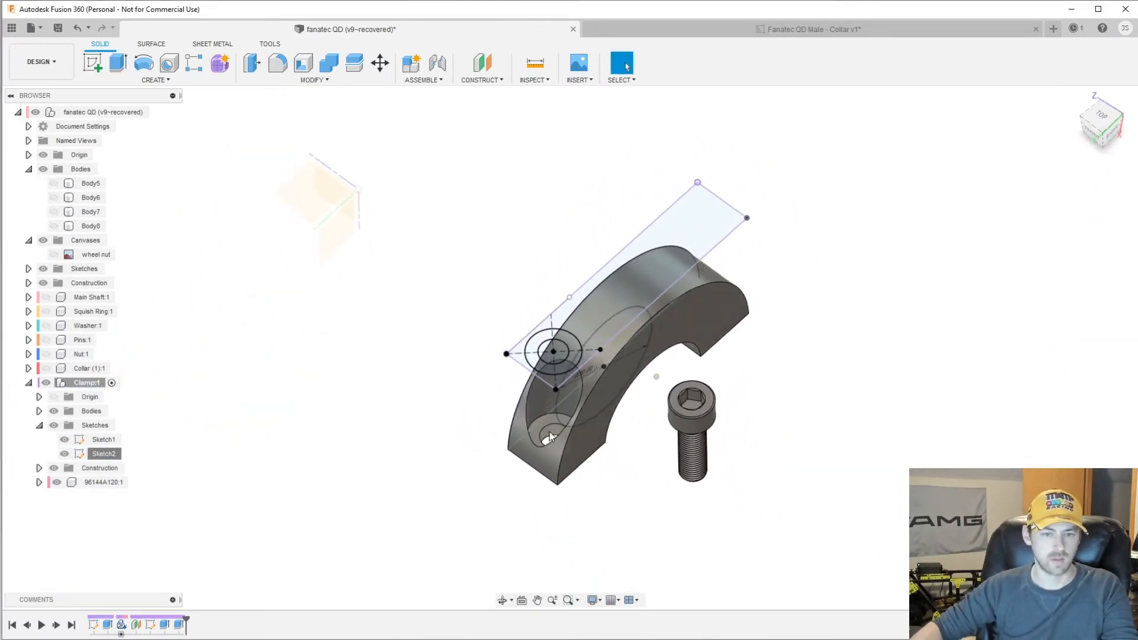
pyautogui.keyDown('shift'); pyautogui.moveTo(652, 441); pyautogui.dragTo(1106, 135, button='middle'); pyautogui.keyUp('shift')
pyautogui.click(1103, 134)
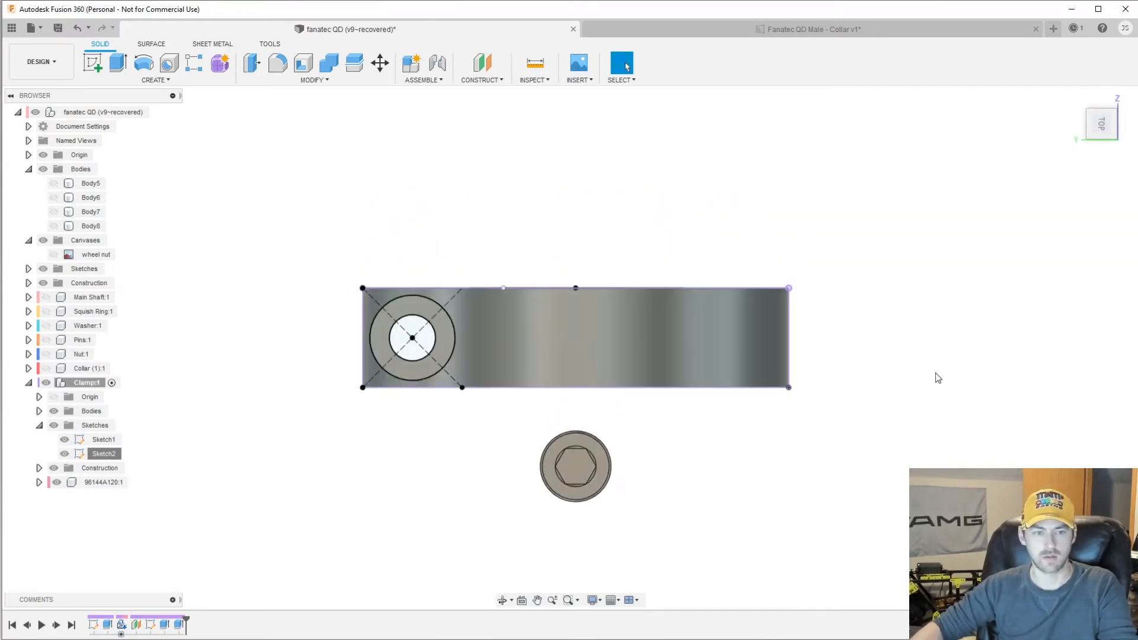
pyautogui.moveTo(937, 378); pyautogui.dragTo(673, 345, button='middle')
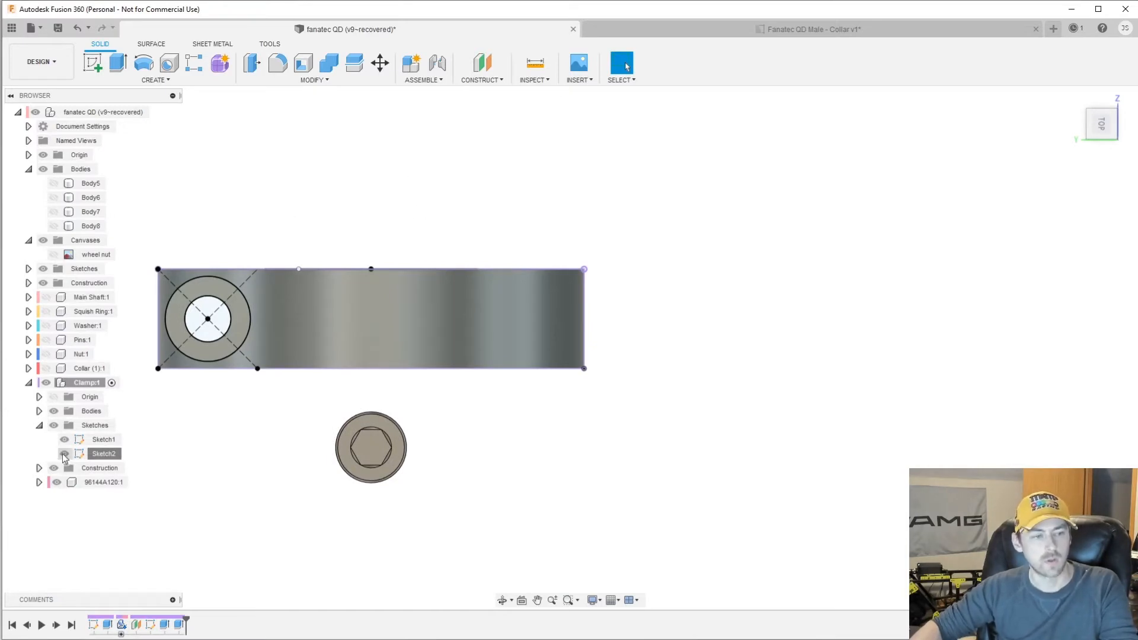
pyautogui.rightClick(101, 451)
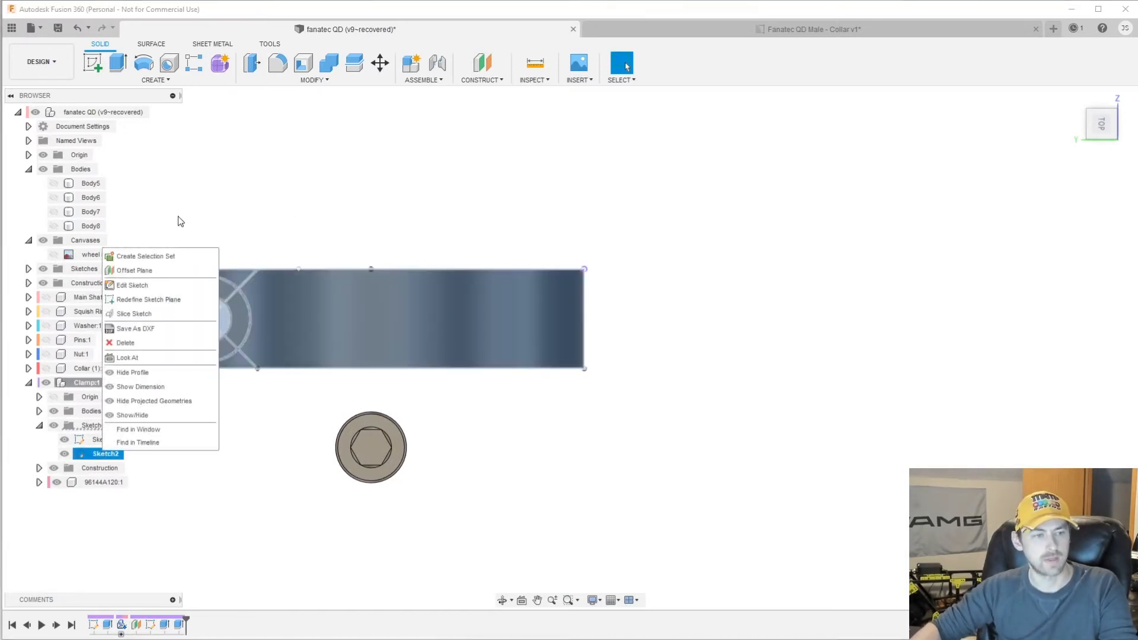
pyautogui.click(148, 286)
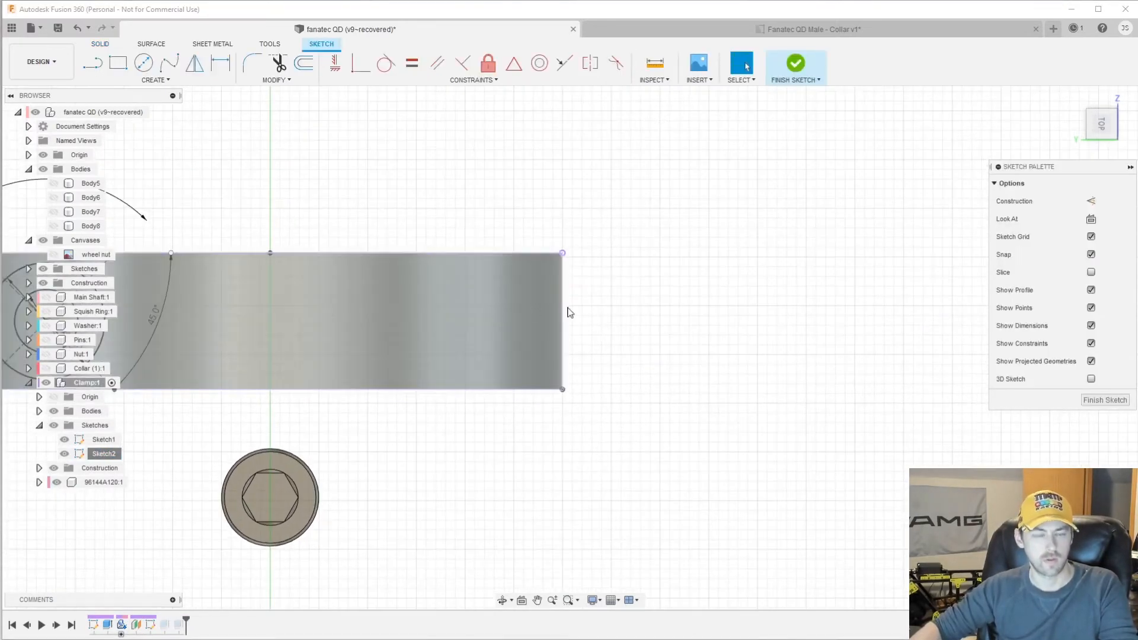
pyautogui.click(1091, 201)
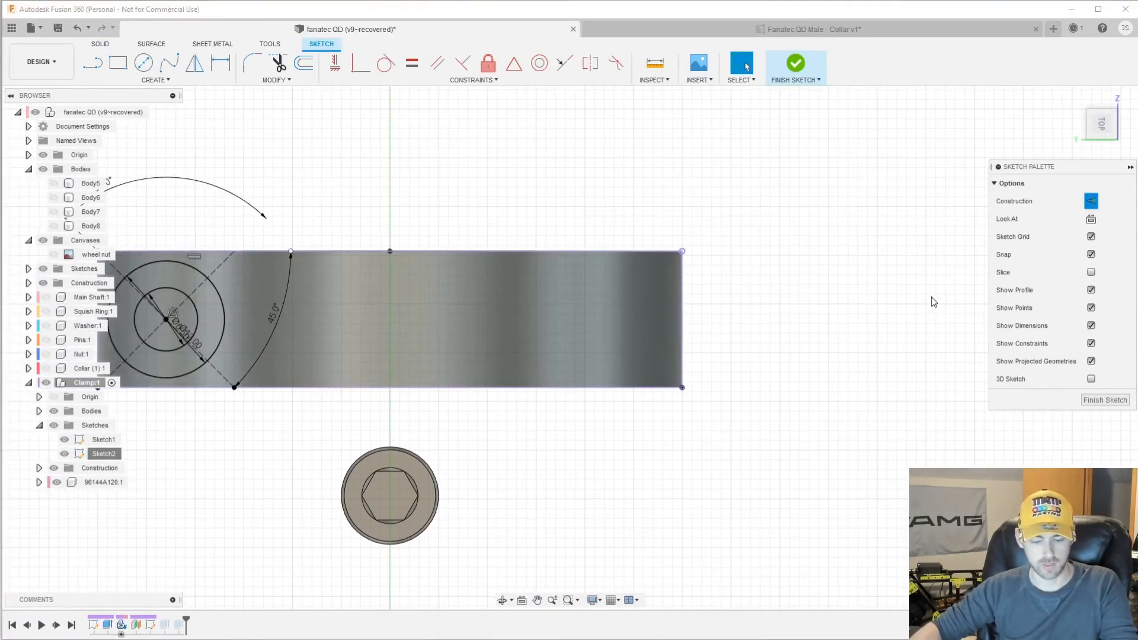
pyautogui.click(683, 388)
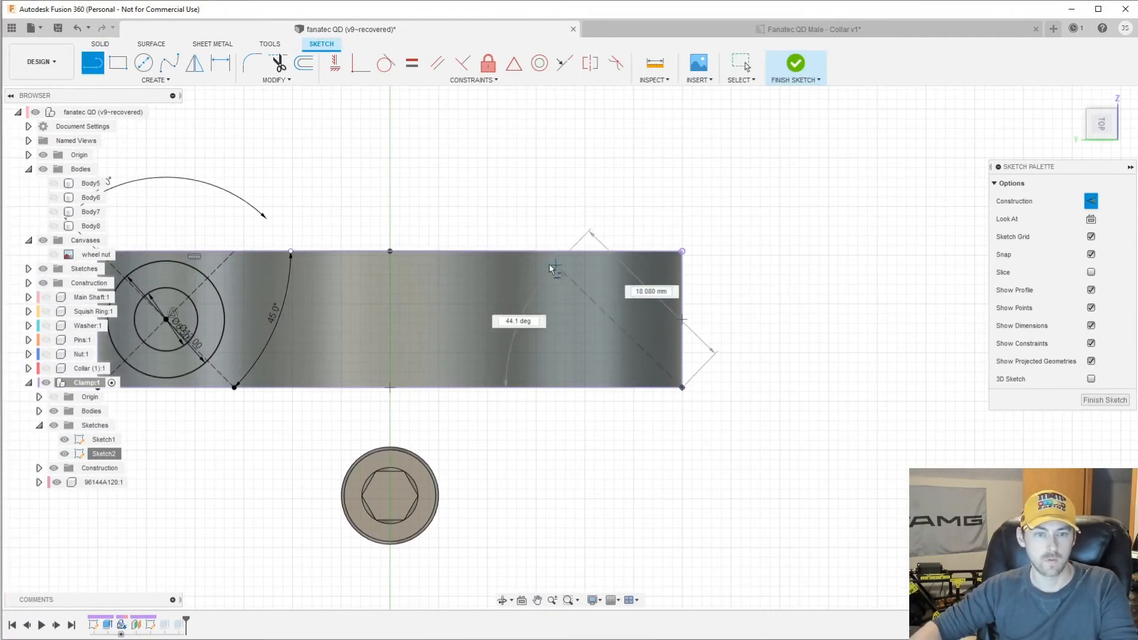
pyautogui.write('45')
pyautogui.press('Tab')
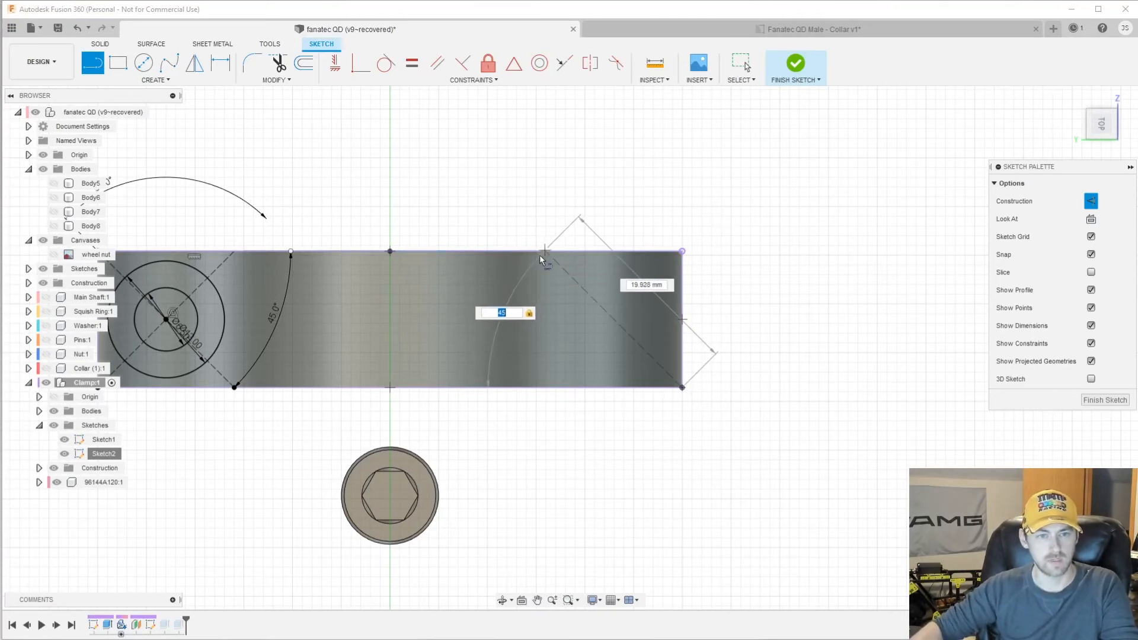
pyautogui.click(541, 254)
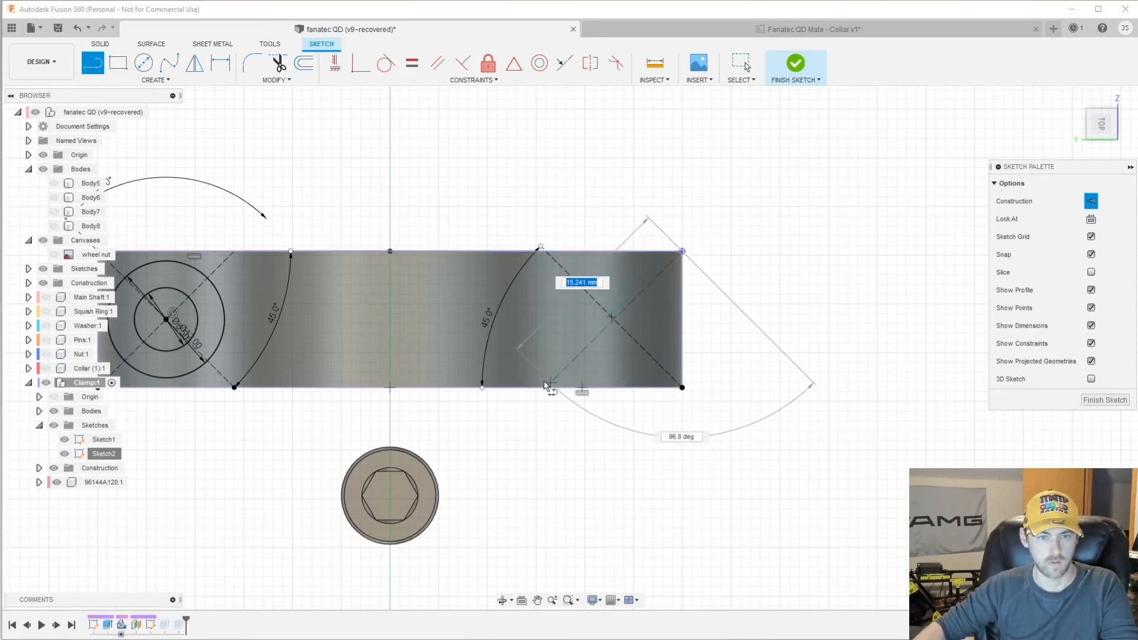
# Draw a construction line from the outline's upper-right corner across the 45° line, and centre a 6 mm construction circle on their crossing
pyautogui.click(527, 405)
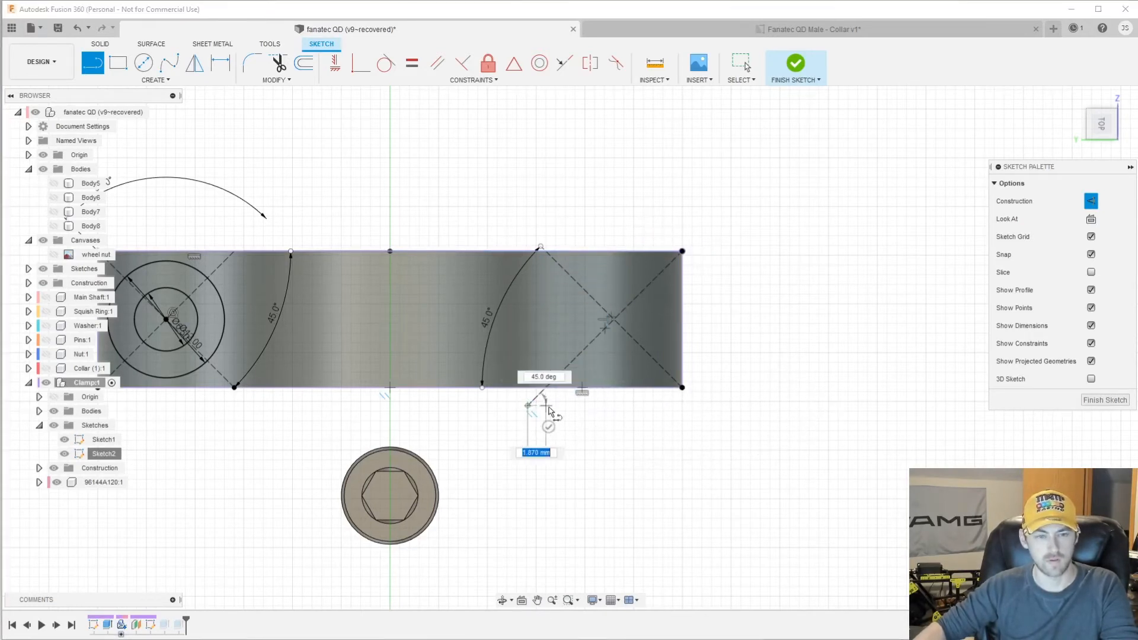
pyautogui.click(547, 429)
pyautogui.press('c')
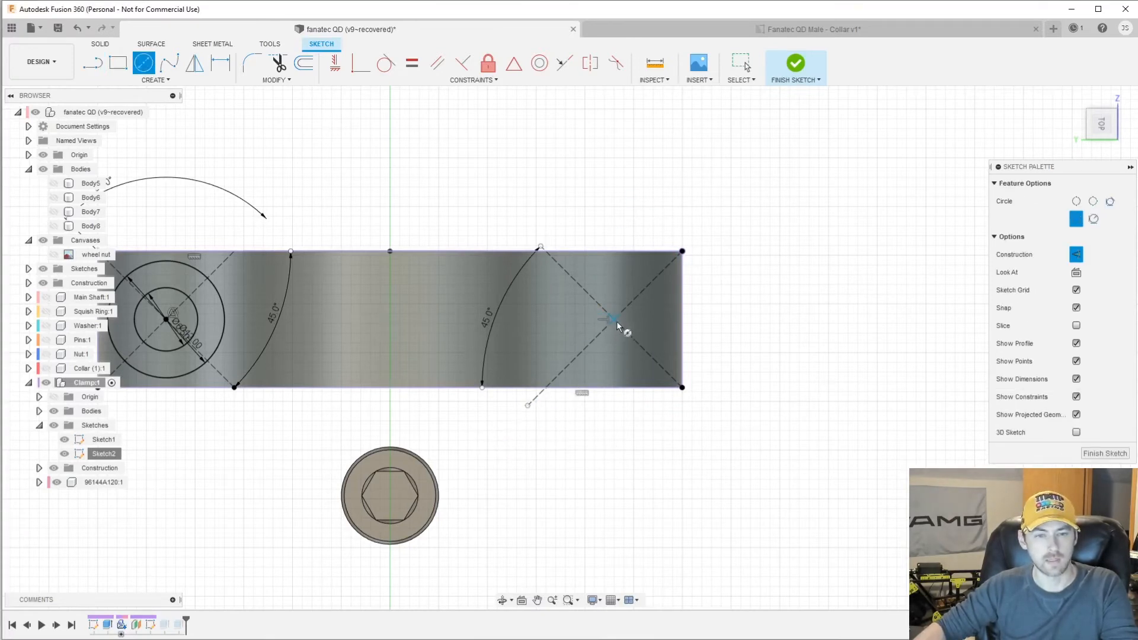
pyautogui.click(614, 321)
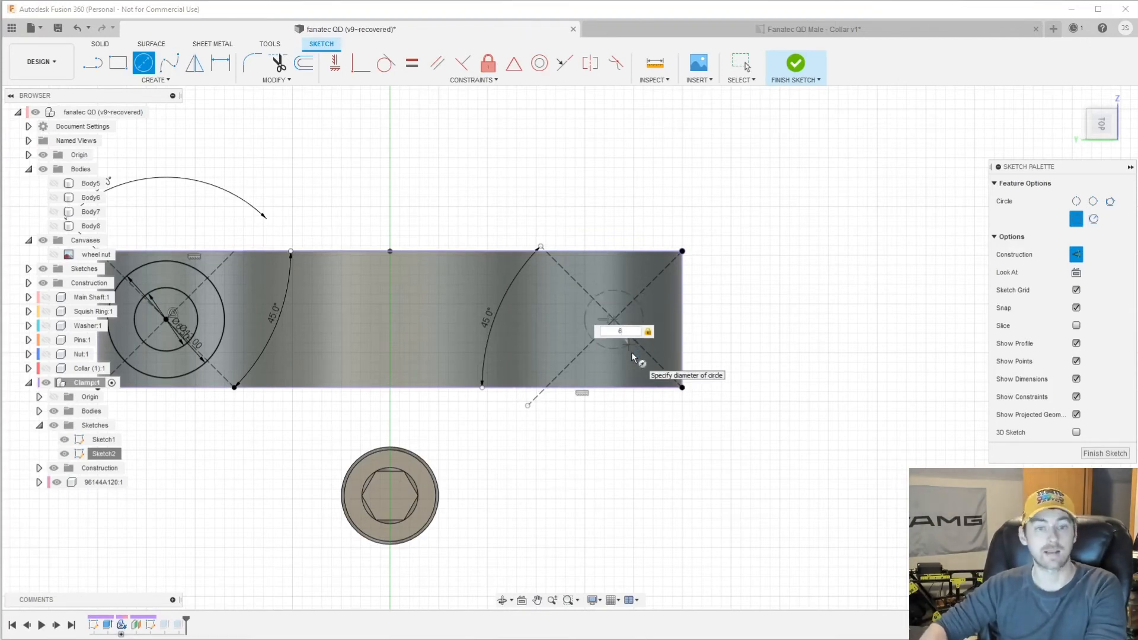
pyautogui.press('Return')
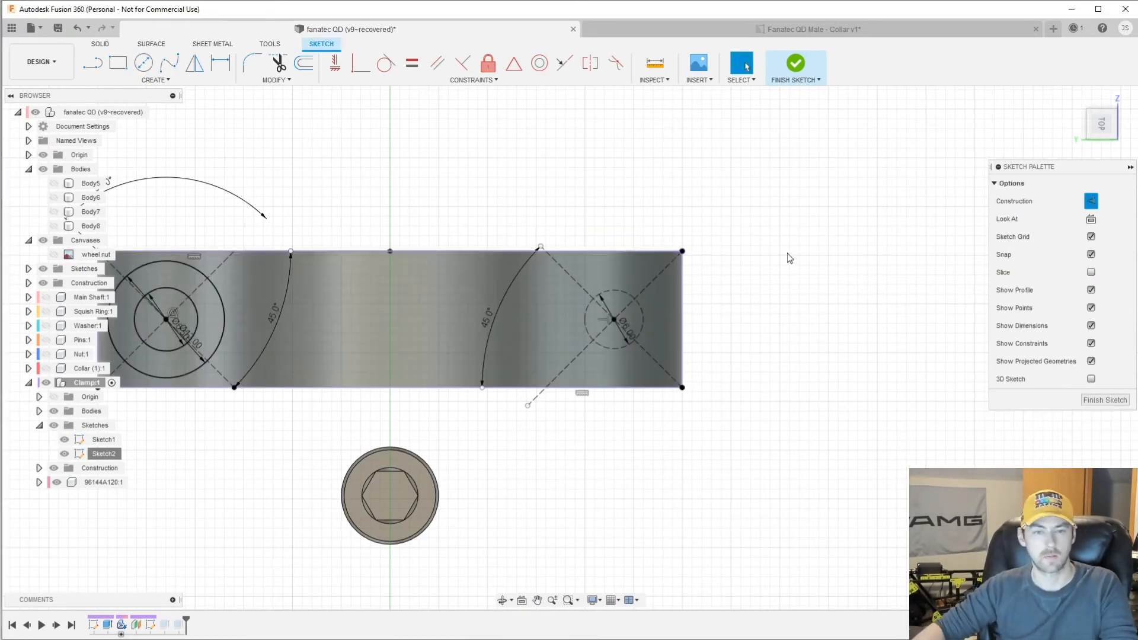
pyautogui.keyDown('shift'); pyautogui.moveTo(788, 254); pyautogui.dragTo(521, 267, button='middle'); pyautogui.keyUp('shift')
pyautogui.scroll(3, 520, 267)
pyautogui.press('e')
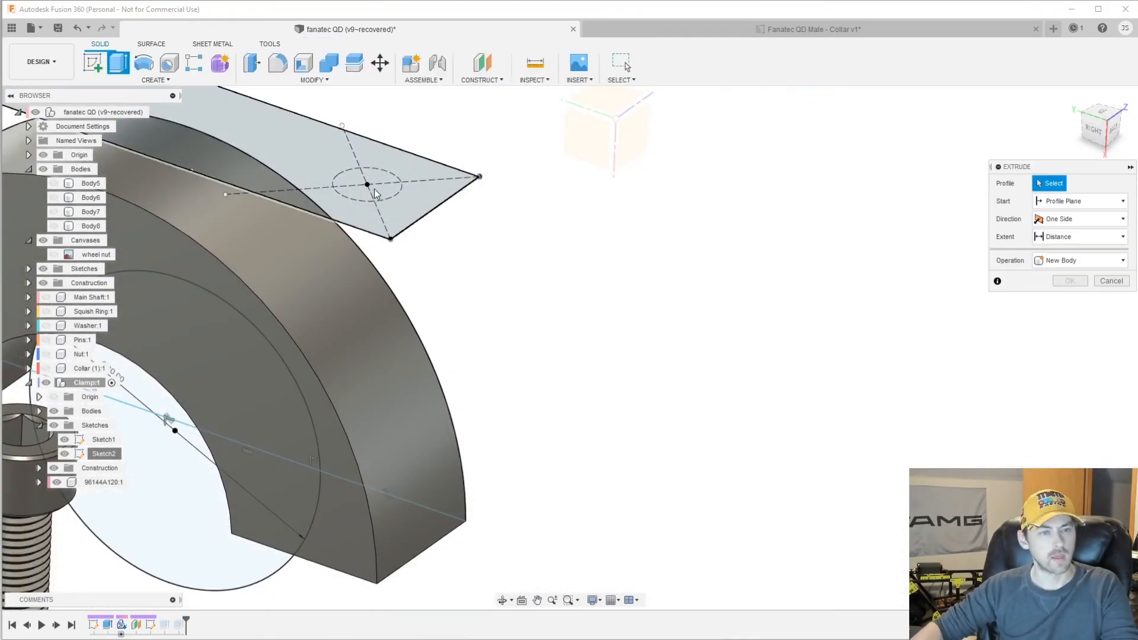
pyautogui.keyDown('shift'); pyautogui.moveTo(478, 228); pyautogui.dragTo(446, 325, button='middle'); pyautogui.keyUp('shift')
pyautogui.scroll(3, 474, 341)
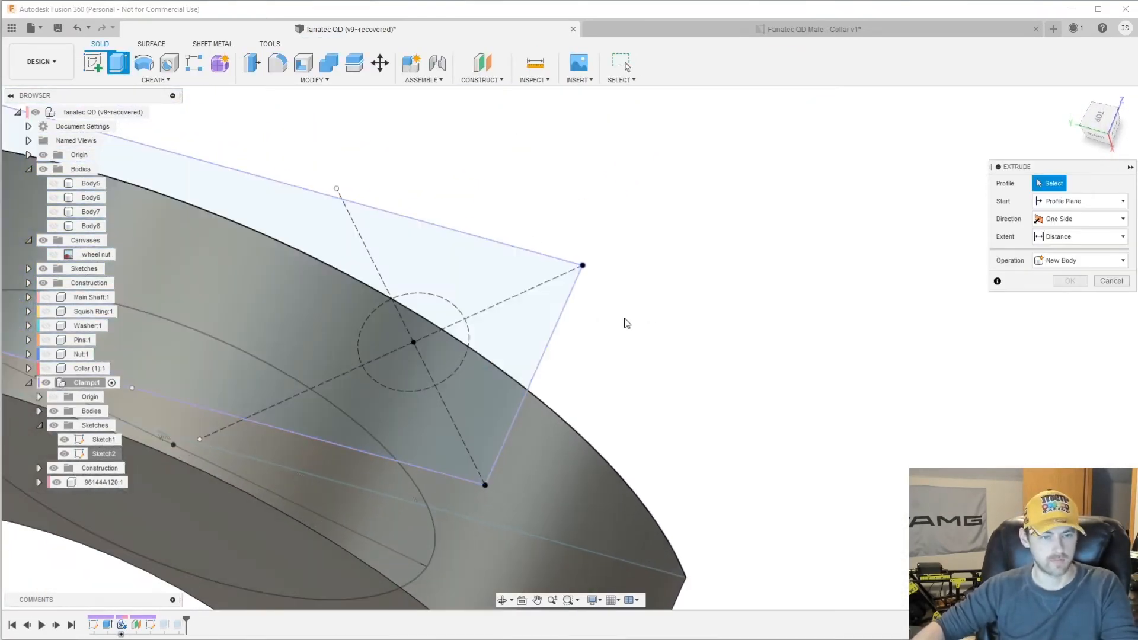
pyautogui.press('Escape')
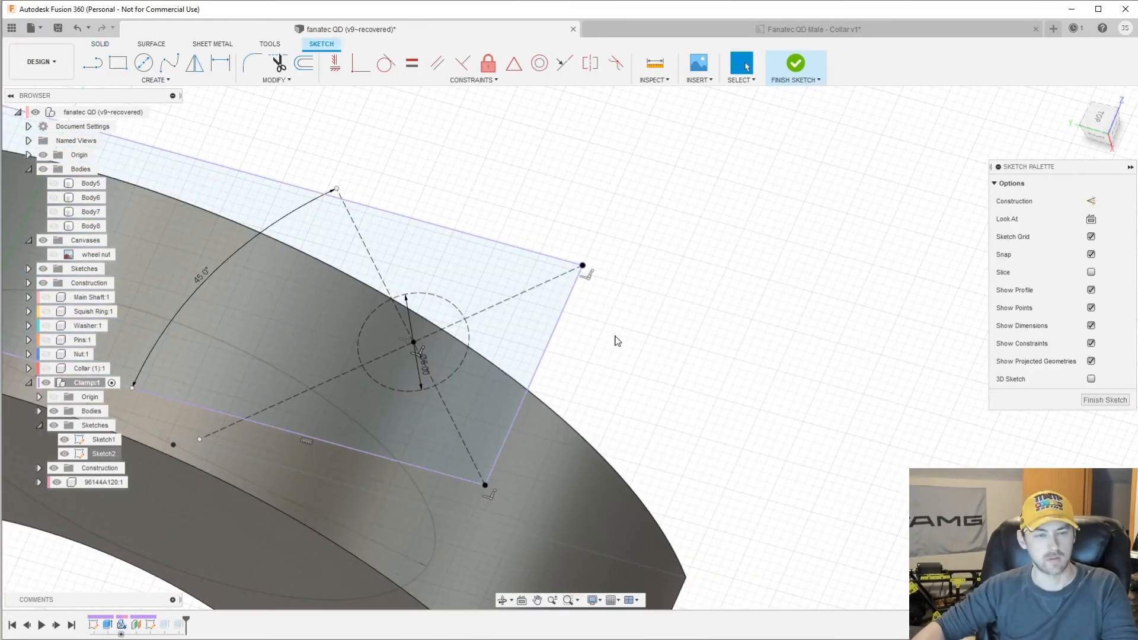
# Turn off construction mode and draw a solid circle directly over the 6 mm construction circle, centred on the crossing lines
pyautogui.moveTo(502, 356); pyautogui.dragTo(645, 272, button='middle')
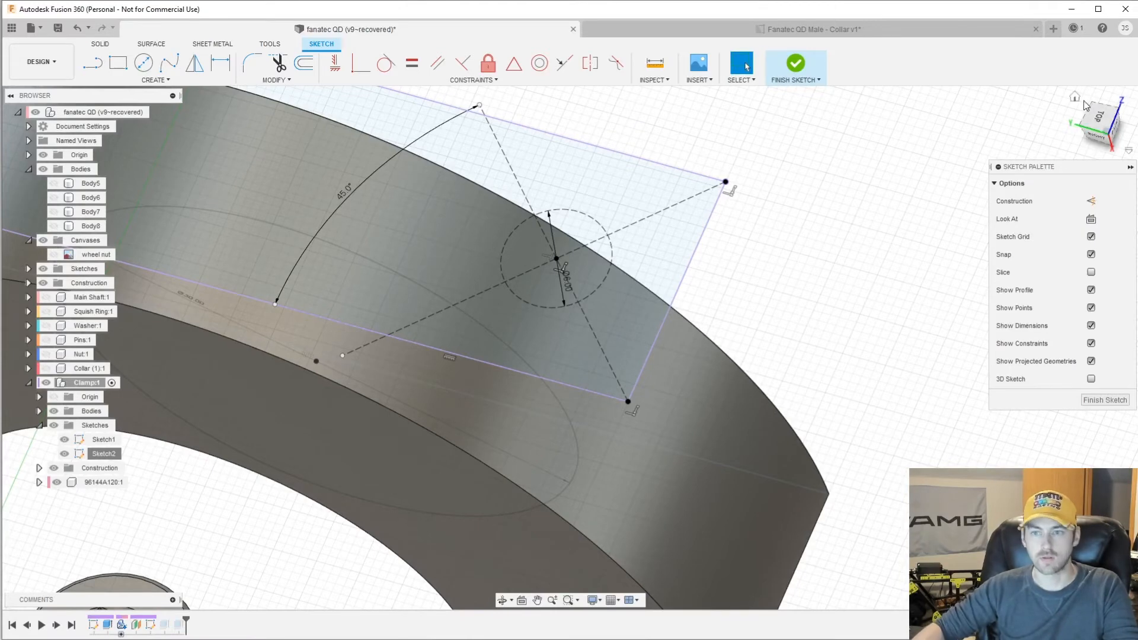
pyautogui.click(1103, 118)
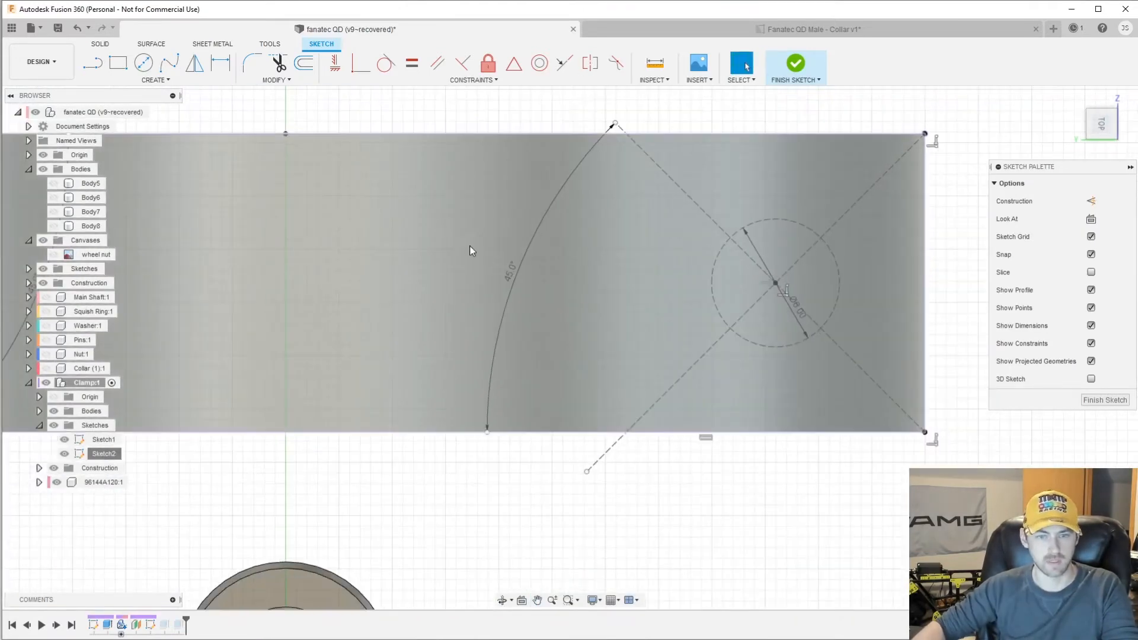
pyautogui.scroll(2, 706, 256)
pyautogui.moveTo(706, 256); pyautogui.dragTo(448, 311, button='middle')
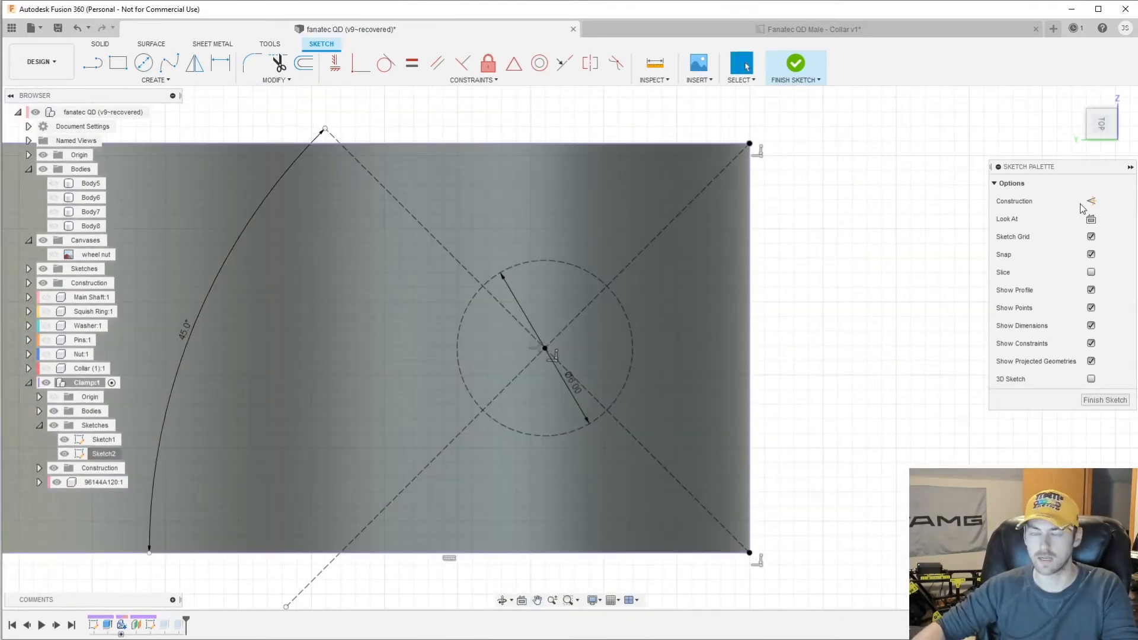
pyautogui.click(1091, 201)
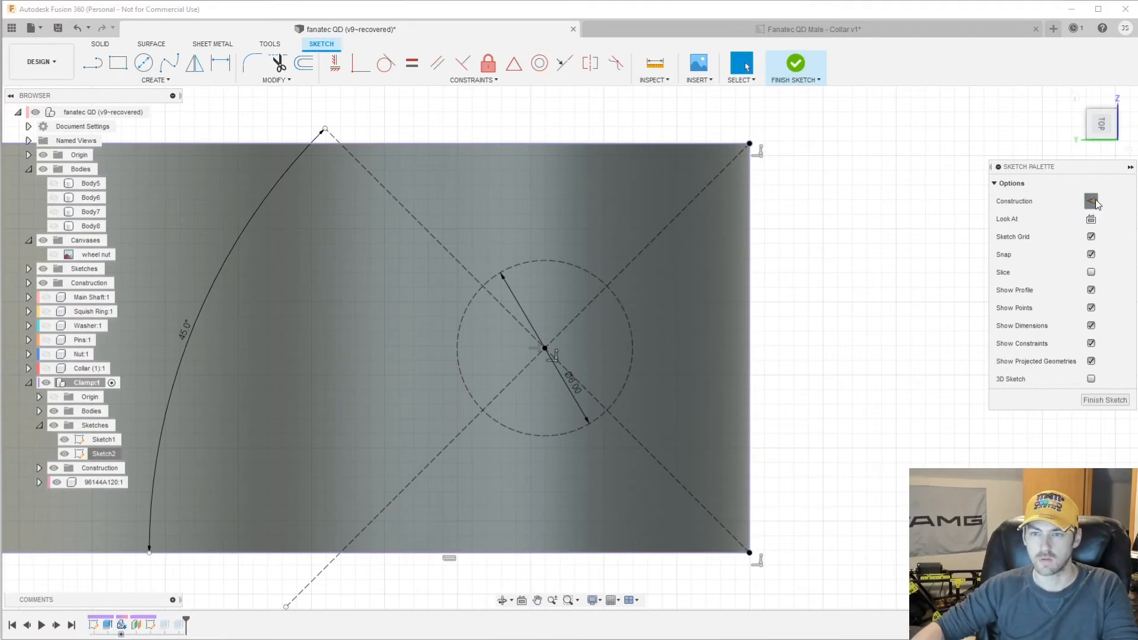
pyautogui.press('c')
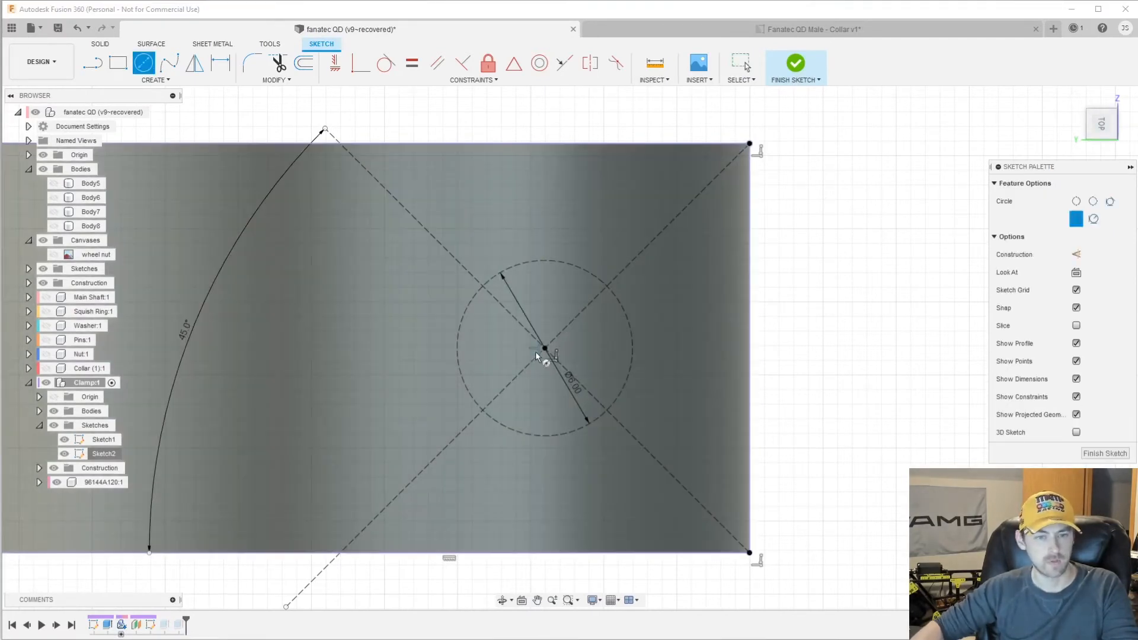
pyautogui.click(545, 348)
pyautogui.click(630, 374)
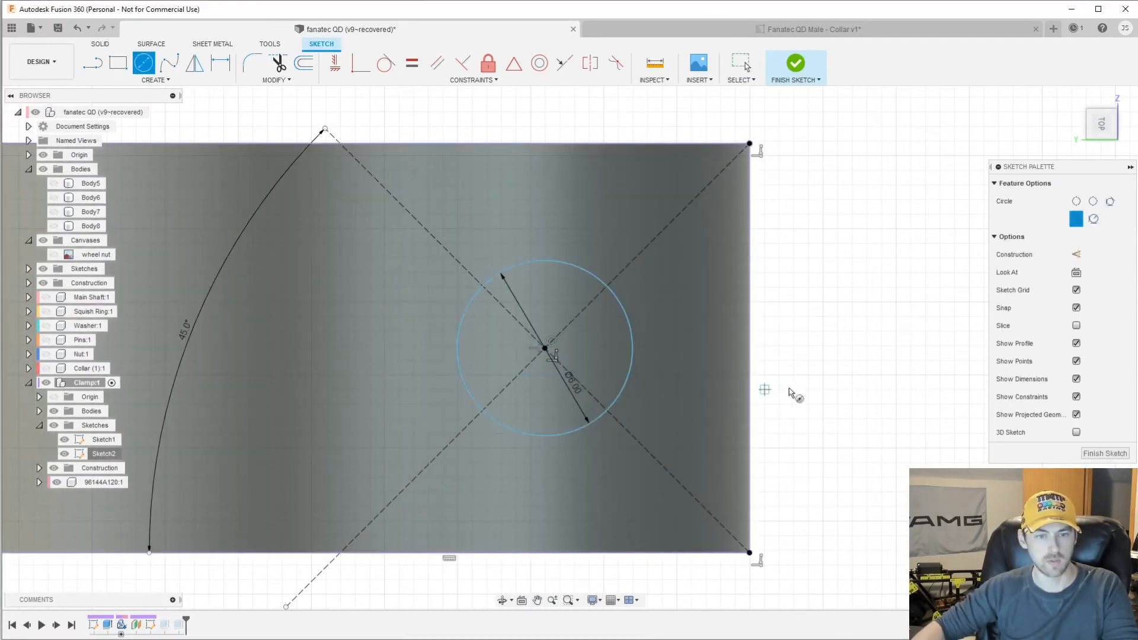
# Extrude the 6 mm circle as a cut through the end of the clamp half
pyautogui.press('e')
pyautogui.click(590, 348)
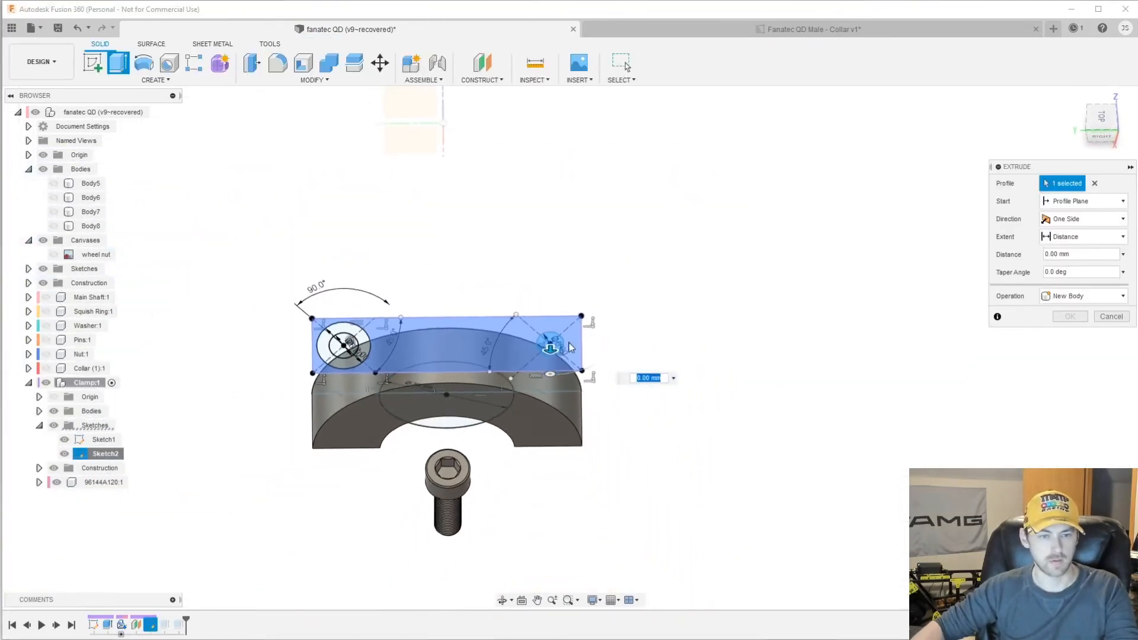
pyautogui.press('Return')
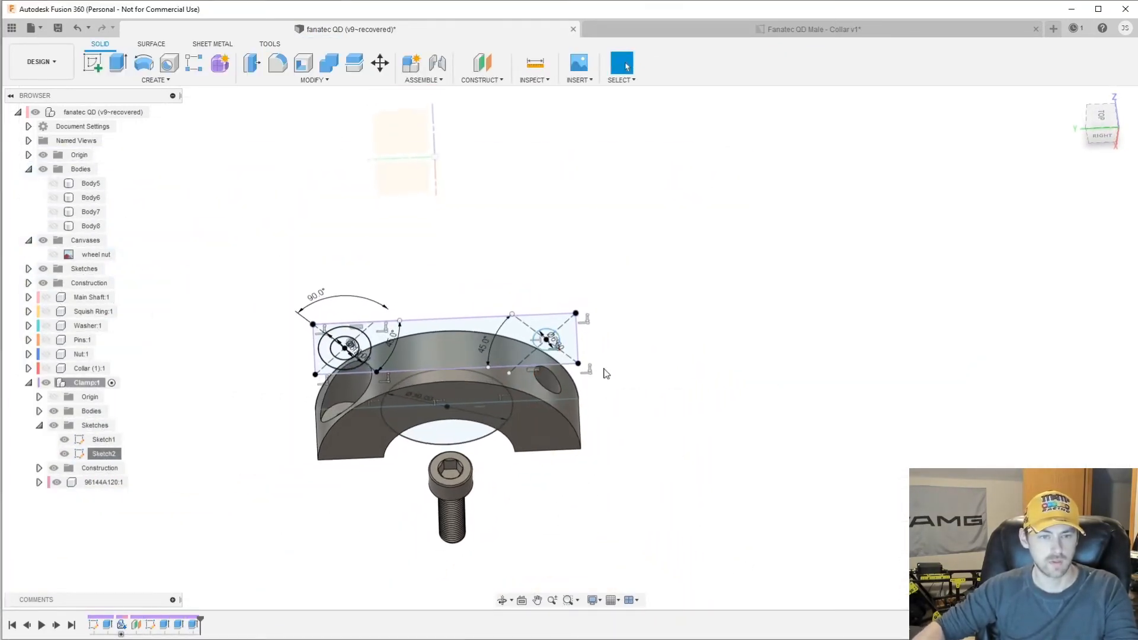
# Hide the clamp's sketches and add a modeled, full-length ISO Metric M6x1 right-hand thread to the 6 mm hole
pyautogui.click(155, 79)
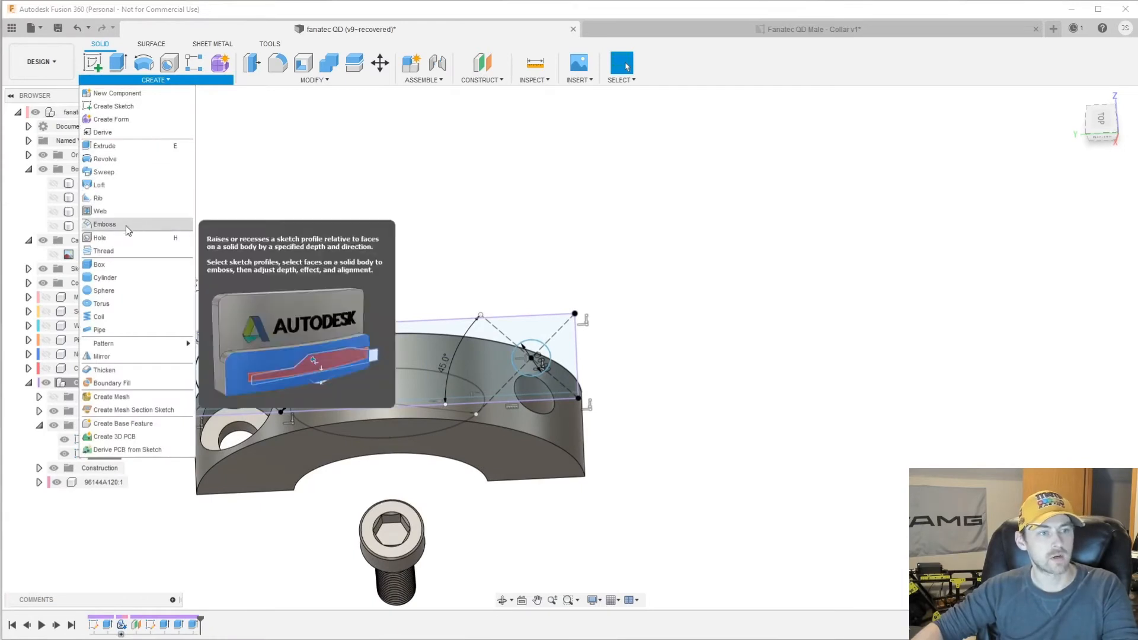
pyautogui.click(103, 251)
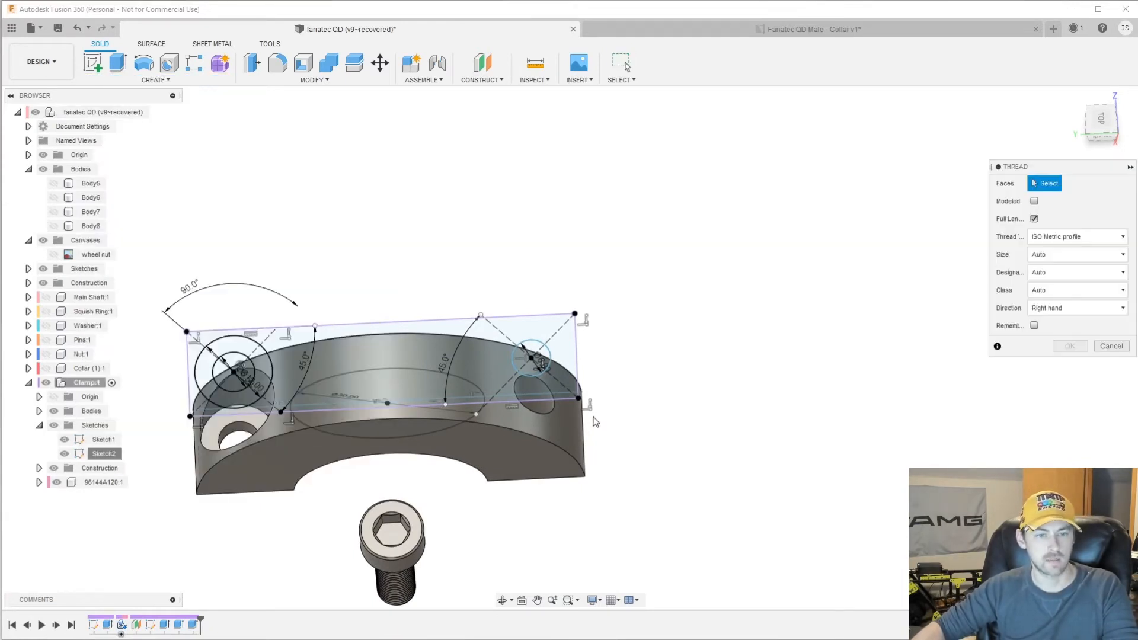
pyautogui.scroll(3, 529, 400)
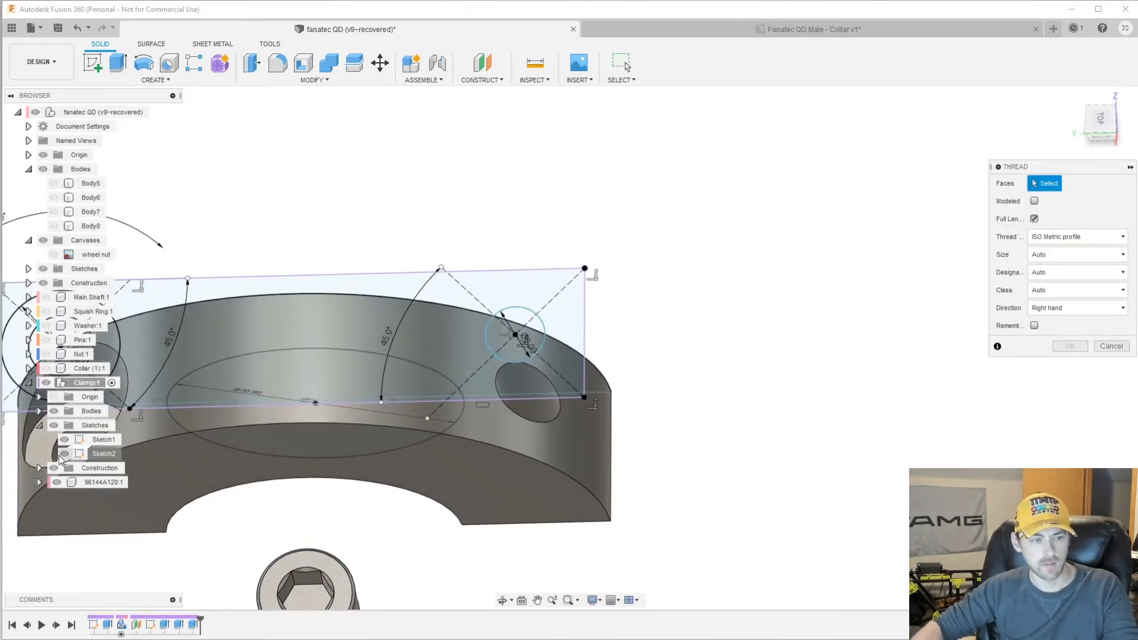
pyautogui.click(63, 455)
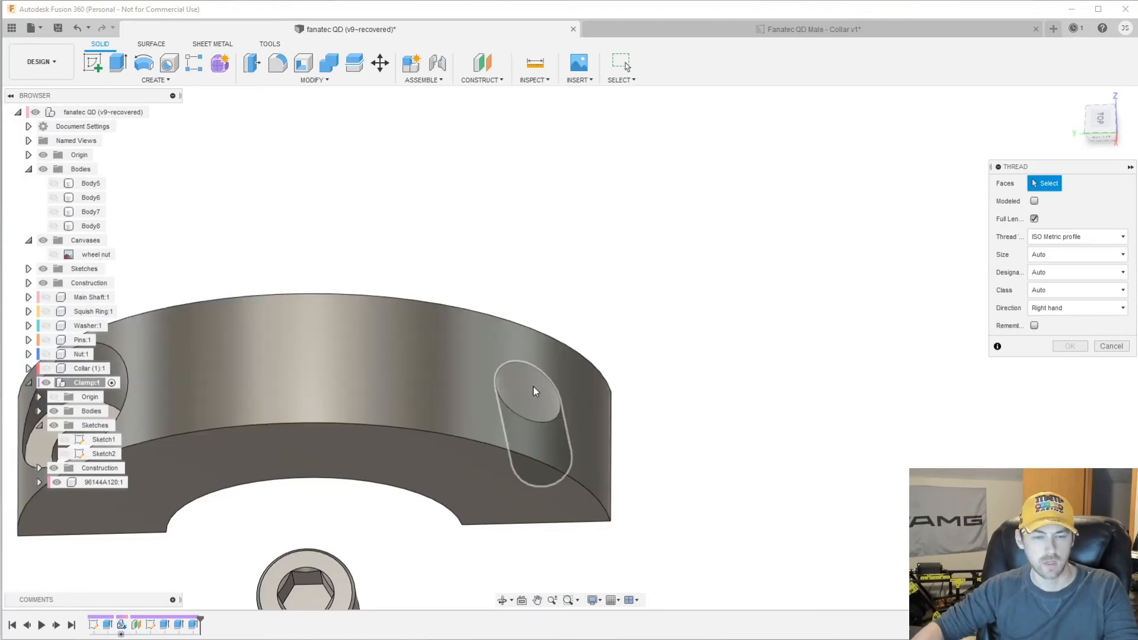
pyautogui.click(536, 391)
pyautogui.scroll(5, 474, 398)
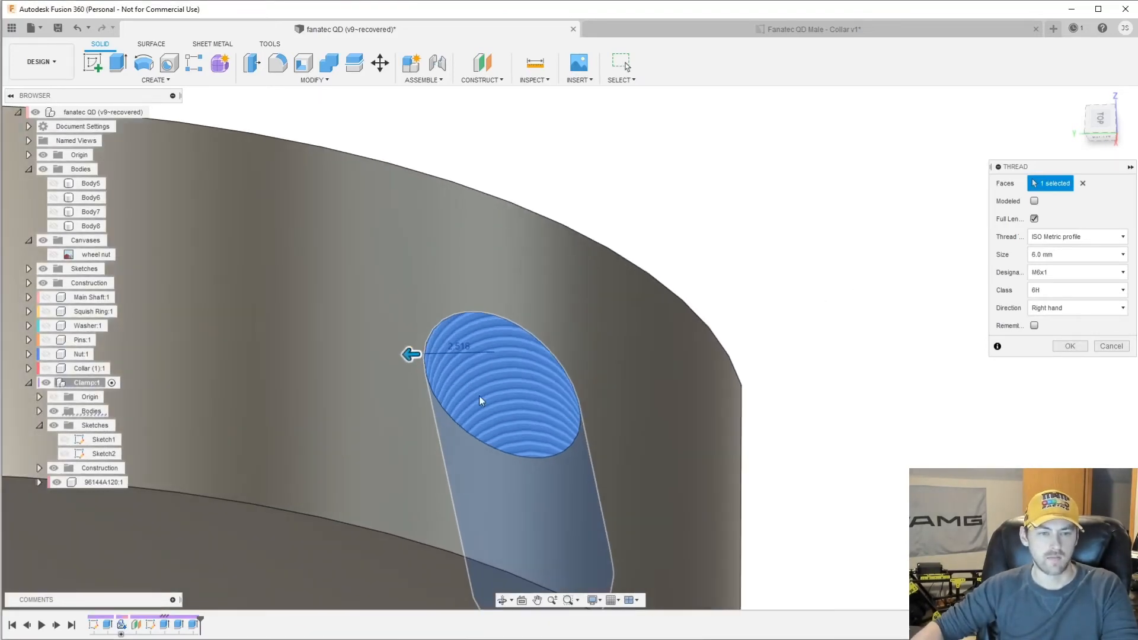
pyautogui.click(1035, 201)
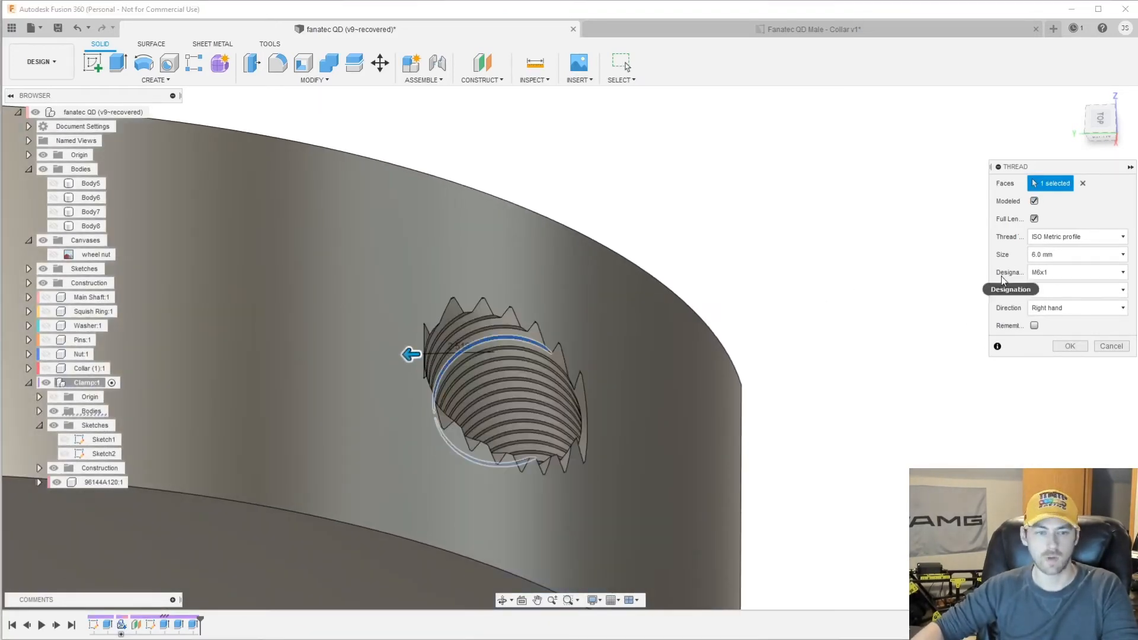
pyautogui.click(1074, 273)
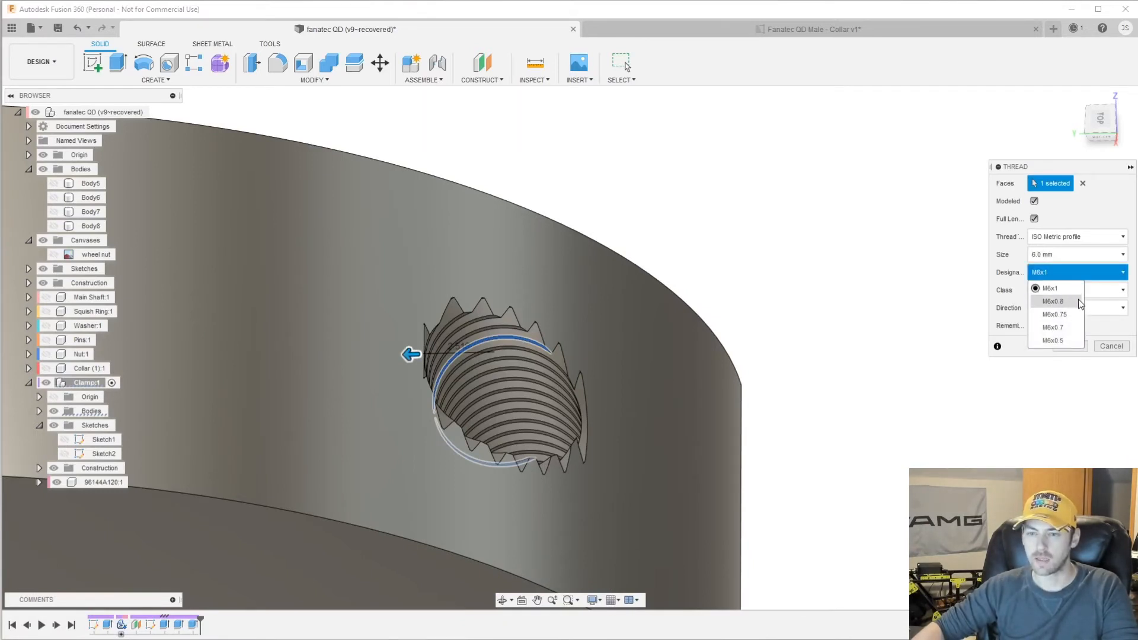
pyautogui.click(1069, 288)
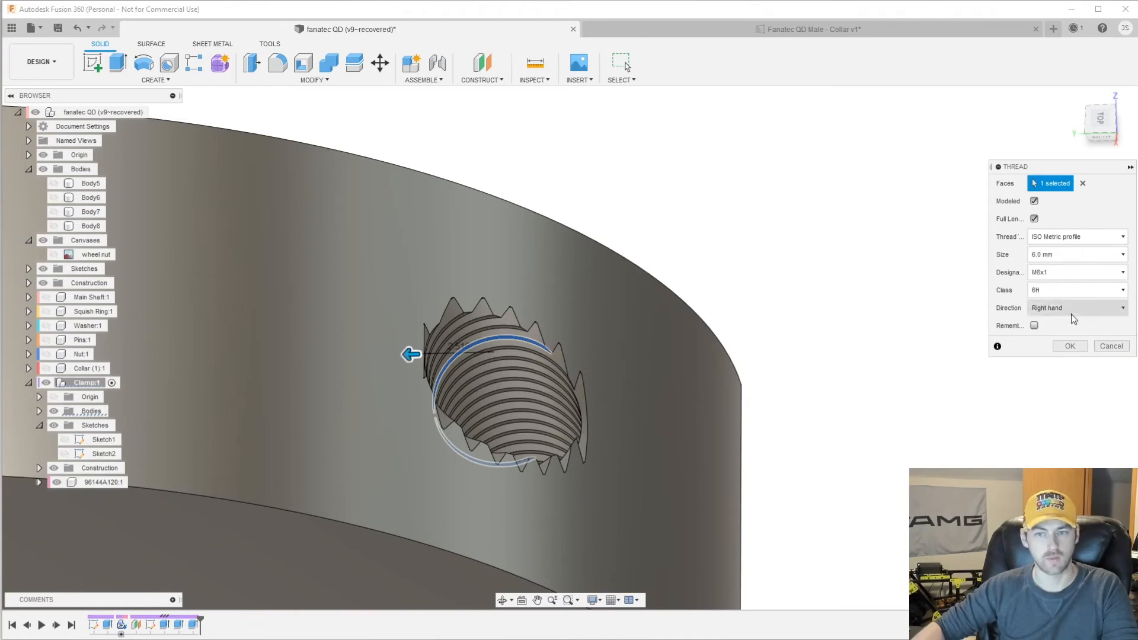
pyautogui.click(1074, 346)
# Open the McMaster-Carr component catalogue and browse to the alloy steel socket head screws
pyautogui.keyDown('shift'); pyautogui.moveTo(948, 355); pyautogui.dragTo(583, 130, button='middle'); pyautogui.keyUp('shift')
pyautogui.scroll(-5, 726, 391)
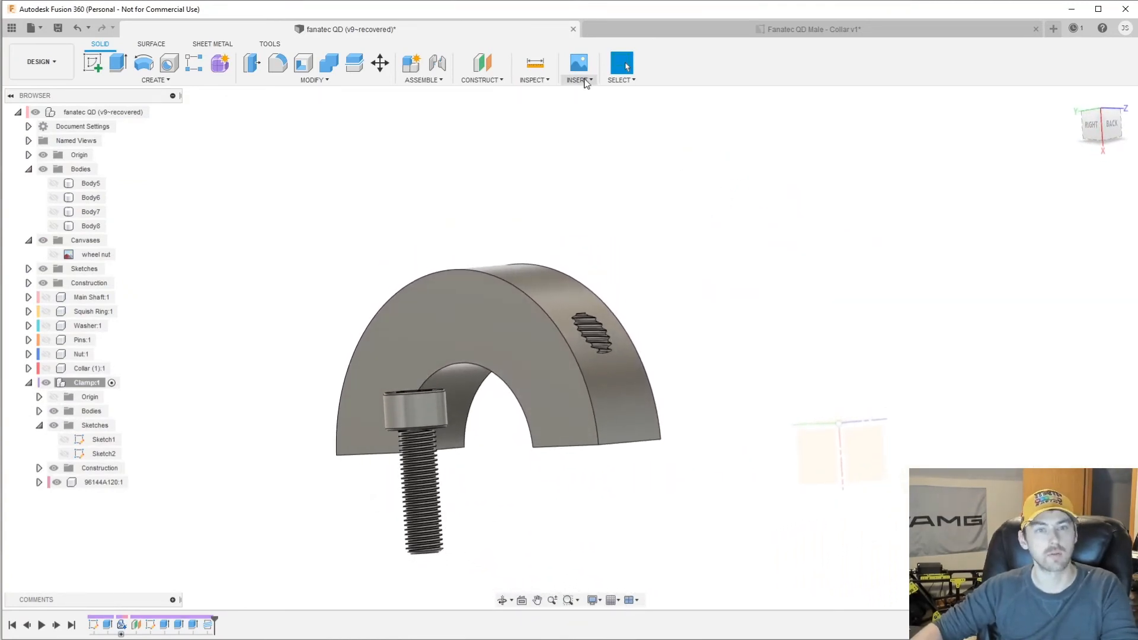
pyautogui.click(617, 81)
pyautogui.moveTo(586, 82)
pyautogui.click(608, 172)
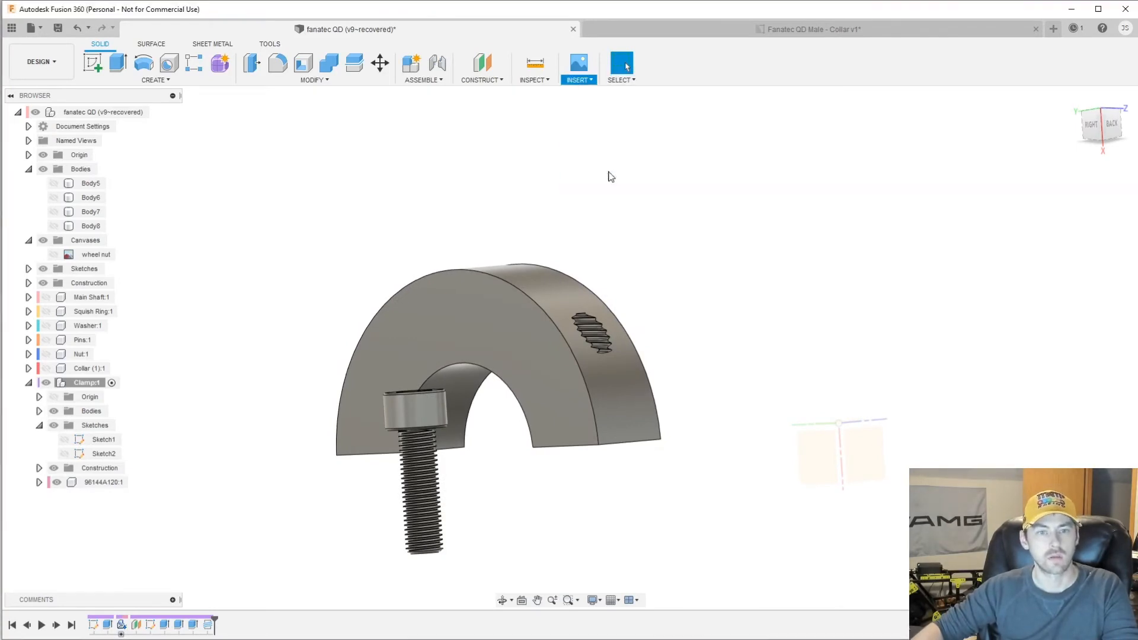
pyautogui.click(472, 333)
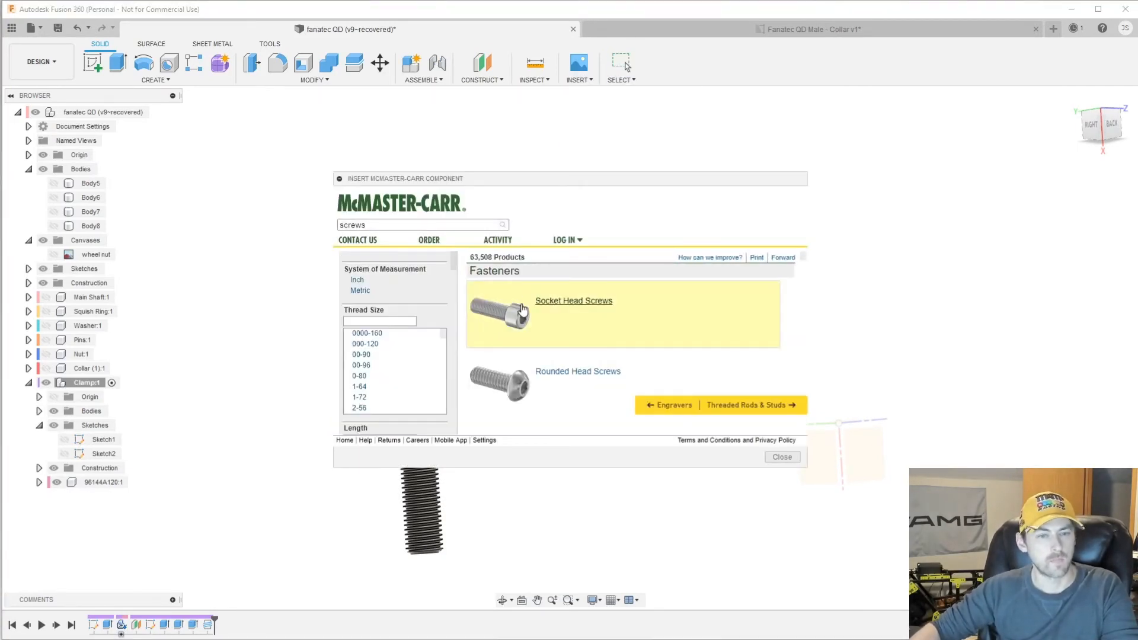
pyautogui.click(497, 303)
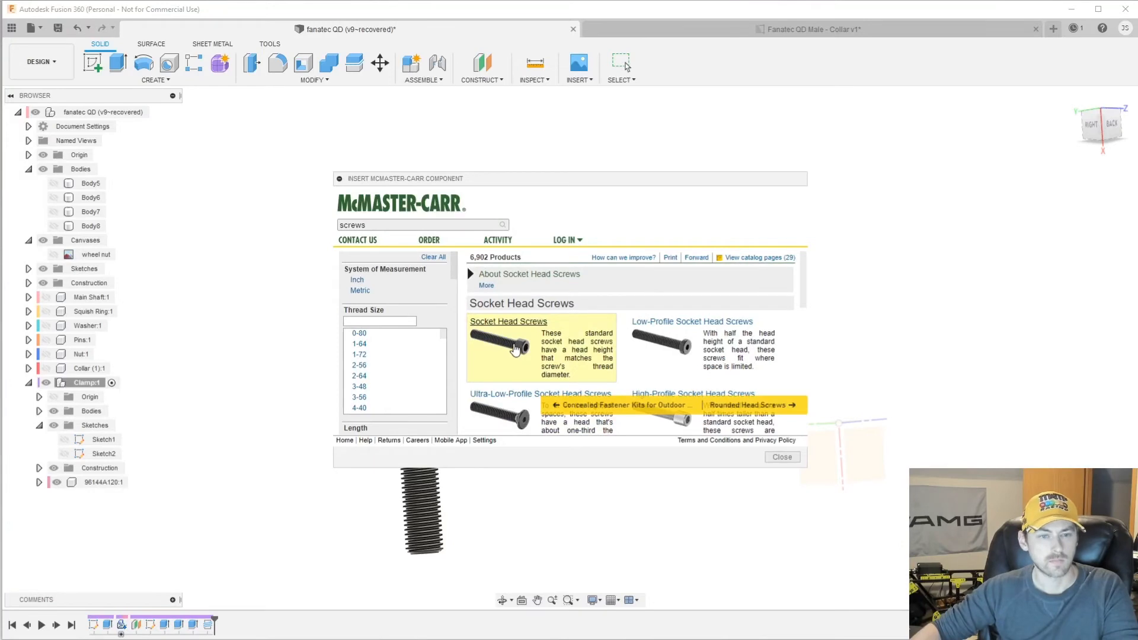
pyautogui.click(515, 351)
pyautogui.click(513, 343)
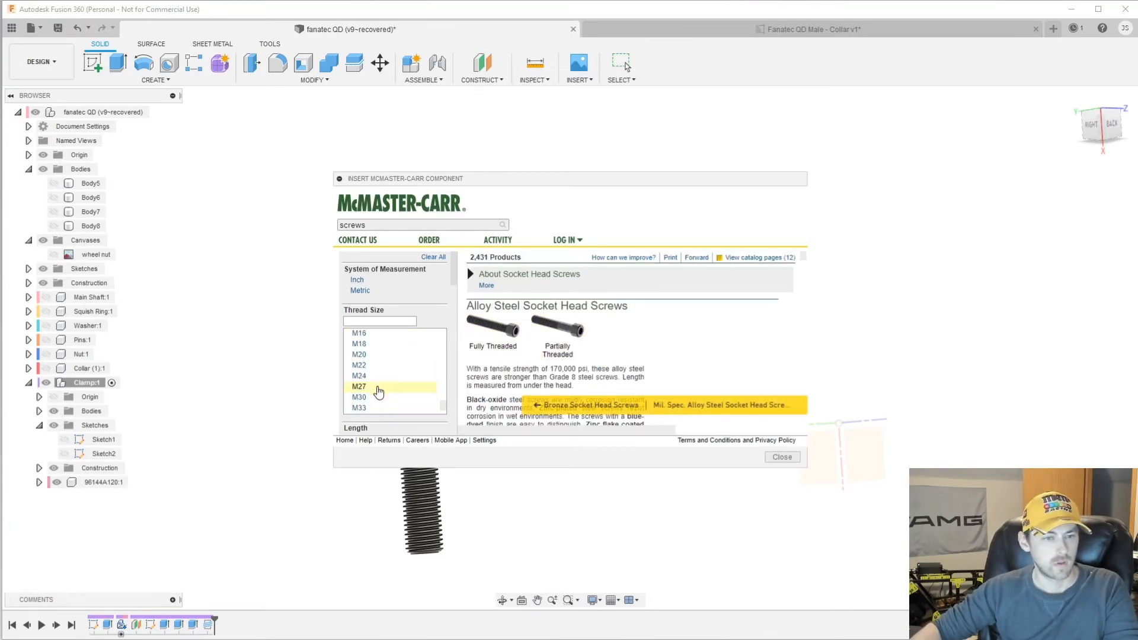
# Filter the screws to M6 and 20 mm length, check the thread pitch of the fine-thread black-oxide screw, and close the catalogue
pyautogui.scroll(2, 370, 367)
pyautogui.click(379, 353)
pyautogui.scroll(-3, 386, 380)
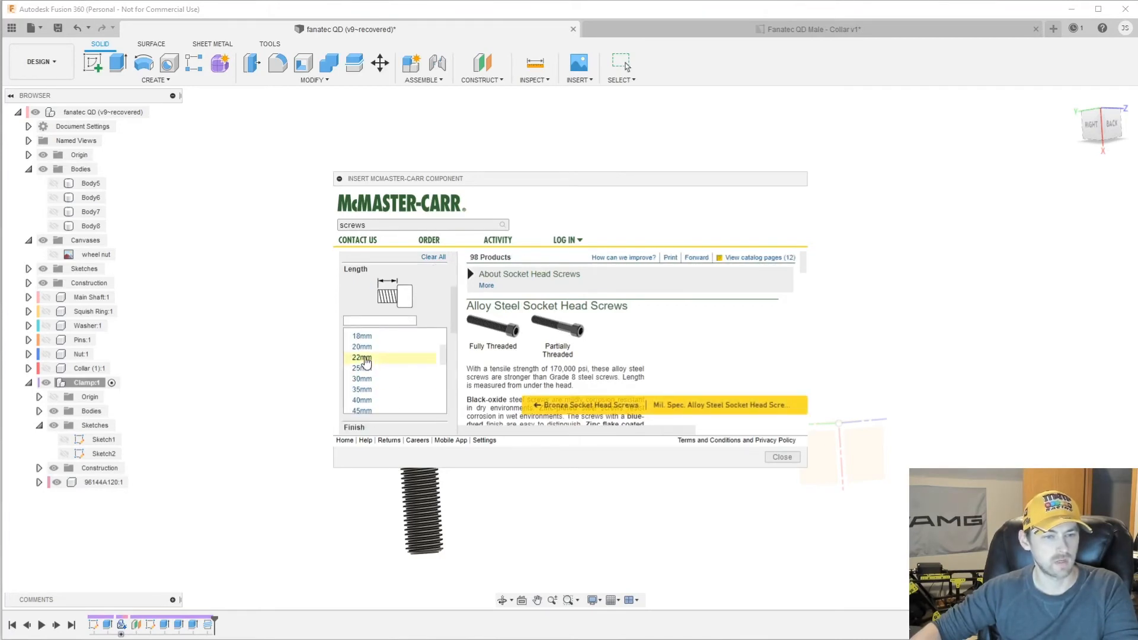
pyautogui.click(362, 347)
pyautogui.scroll(-4, 558, 343)
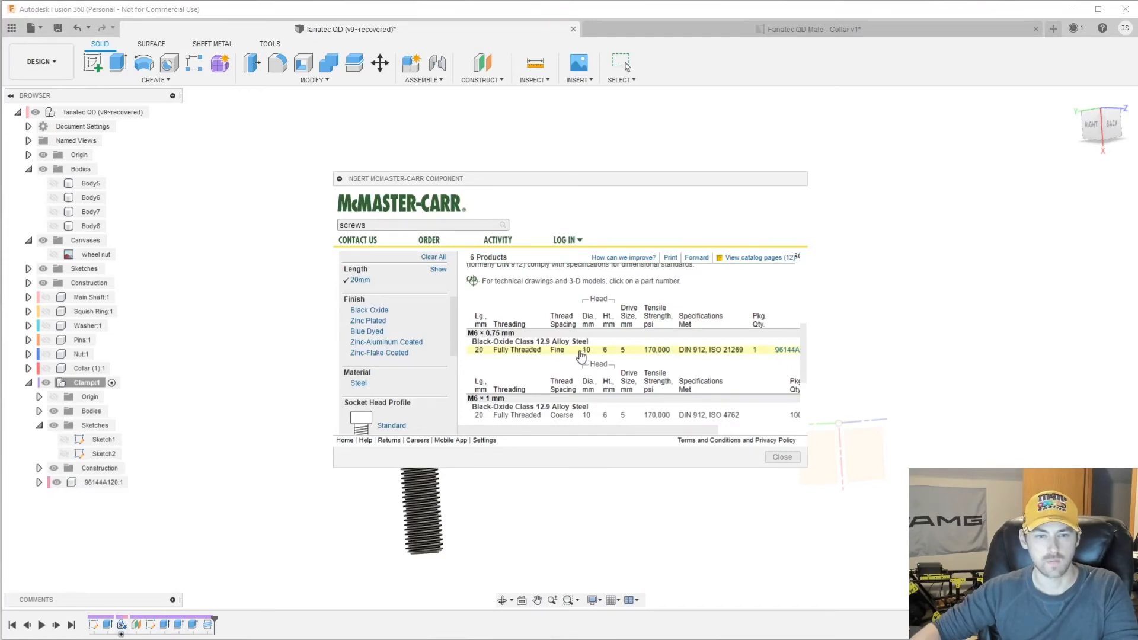
pyautogui.click(581, 354)
pyautogui.scroll(-2, 591, 367)
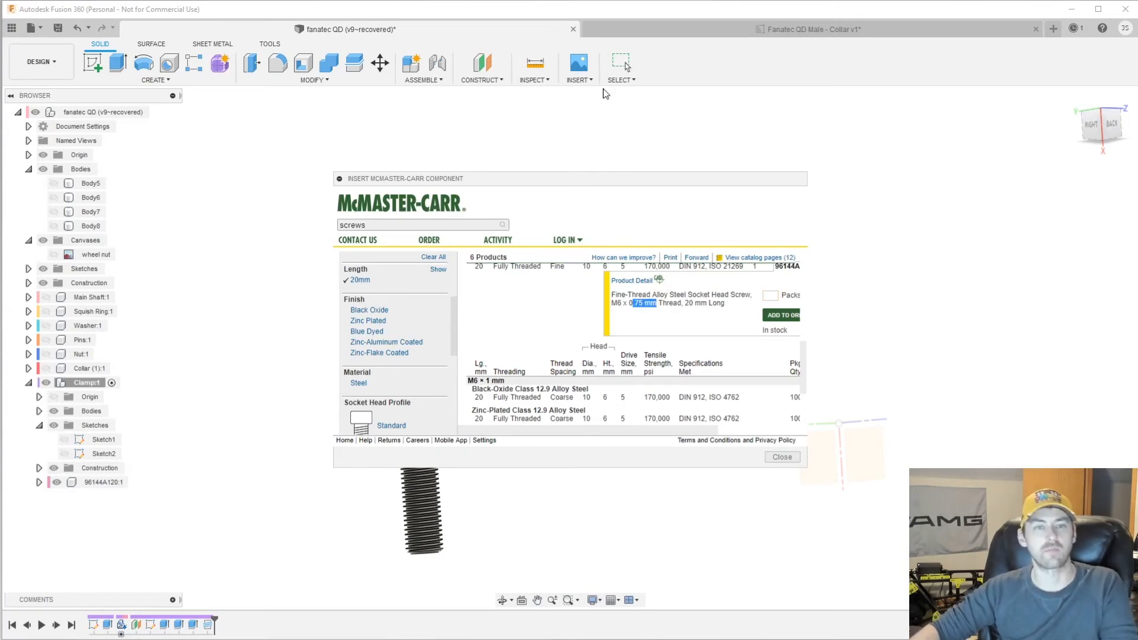
pyautogui.click(782, 457)
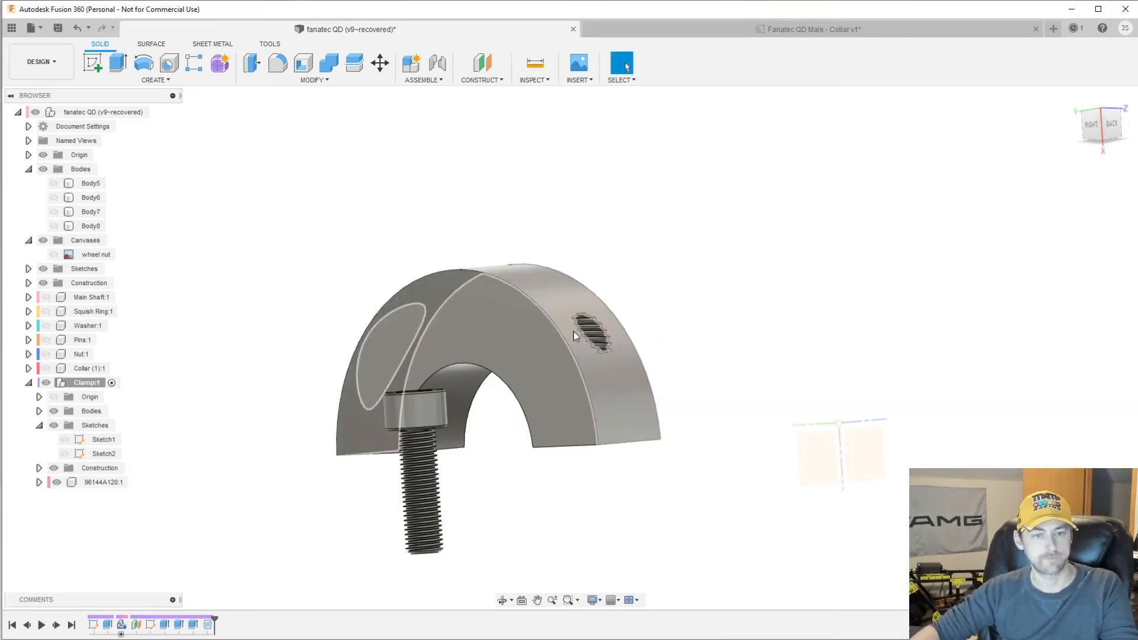
# Edit the hole's thread feature and set its designation to M6x0.75
pyautogui.rightClick(208, 626)
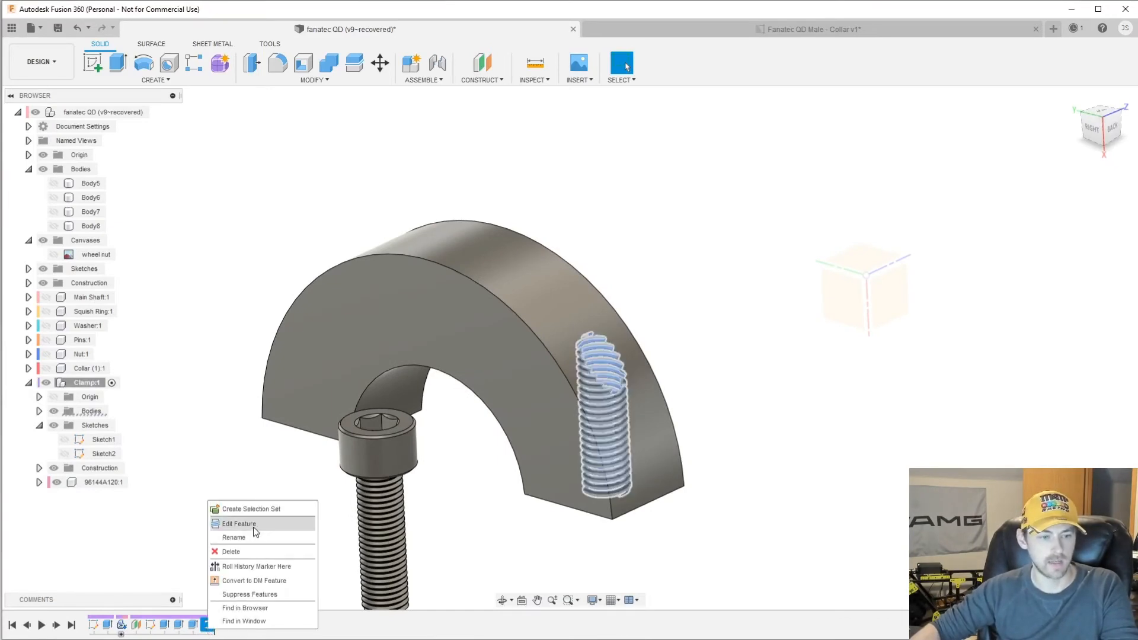
pyautogui.click(254, 525)
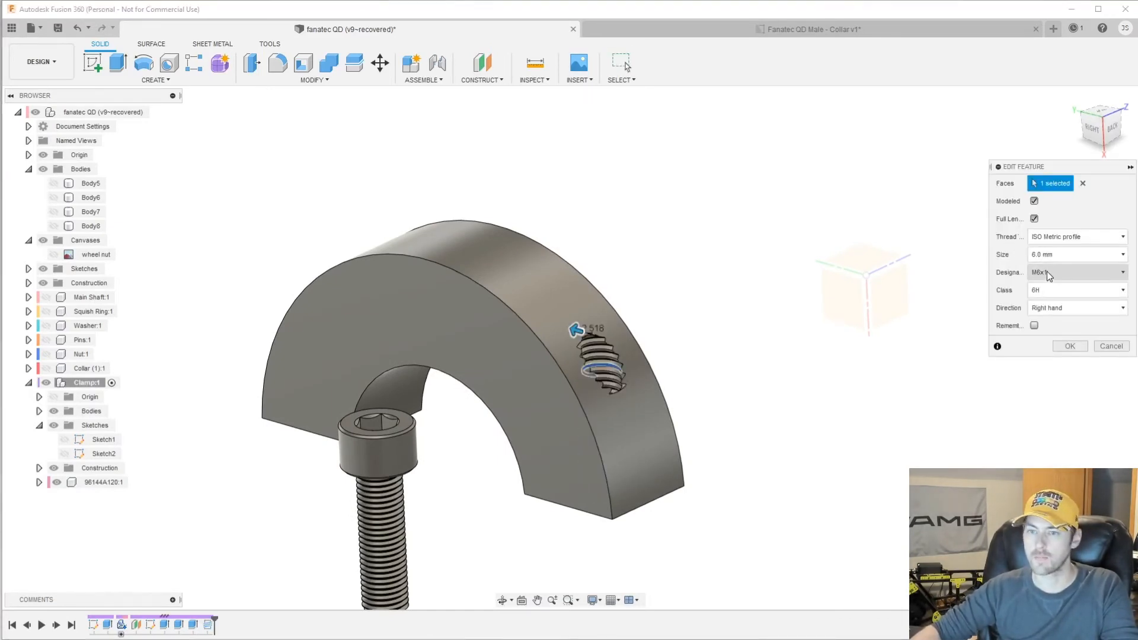
pyautogui.click(1064, 271)
pyautogui.click(1061, 314)
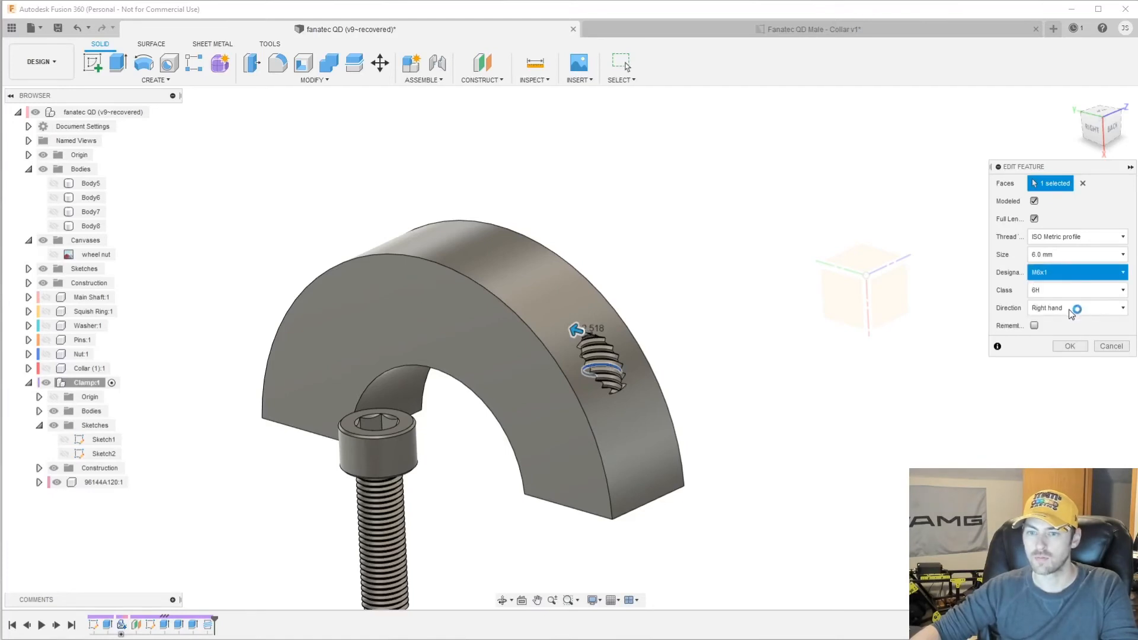
pyautogui.click(1059, 350)
# Examine the modeled thread in the hole, the underside of the clamp half, and the clamp and screw in the right view
pyautogui.keyDown('shift'); pyautogui.moveTo(652, 475); pyautogui.dragTo(633, 498, button='middle'); pyautogui.keyUp('shift')
pyautogui.scroll(10, 617, 415)
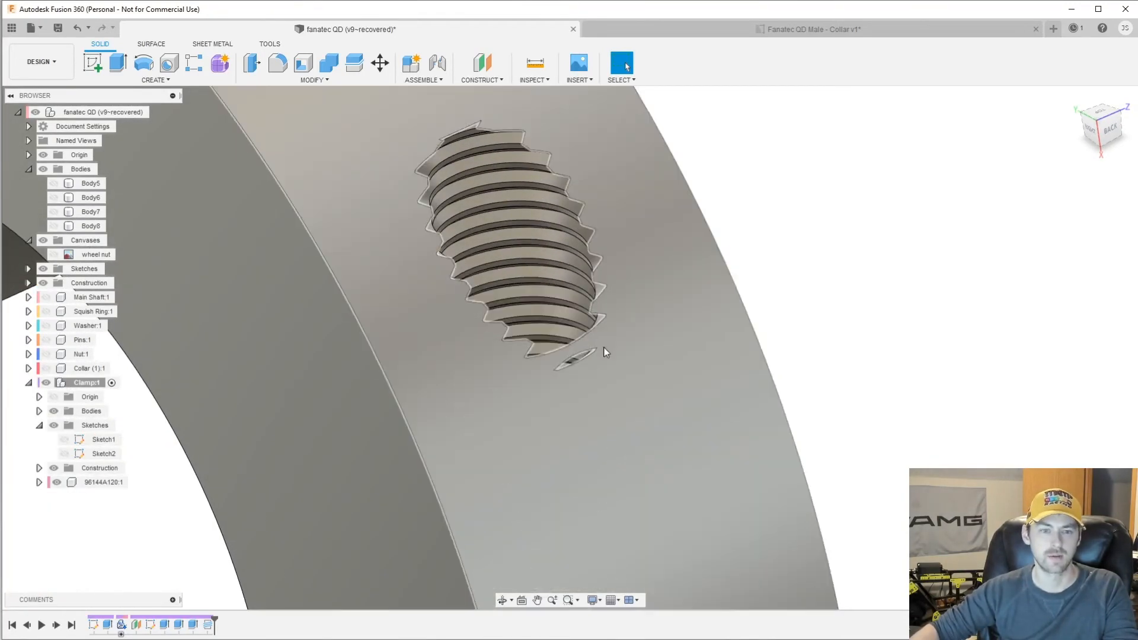
pyautogui.scroll(-1, 587, 510)
pyautogui.scroll(-6, 882, 457)
pyautogui.keyDown('shift'); pyautogui.moveTo(587, 522); pyautogui.dragTo(581, 495, button='middle'); pyautogui.keyUp('shift')
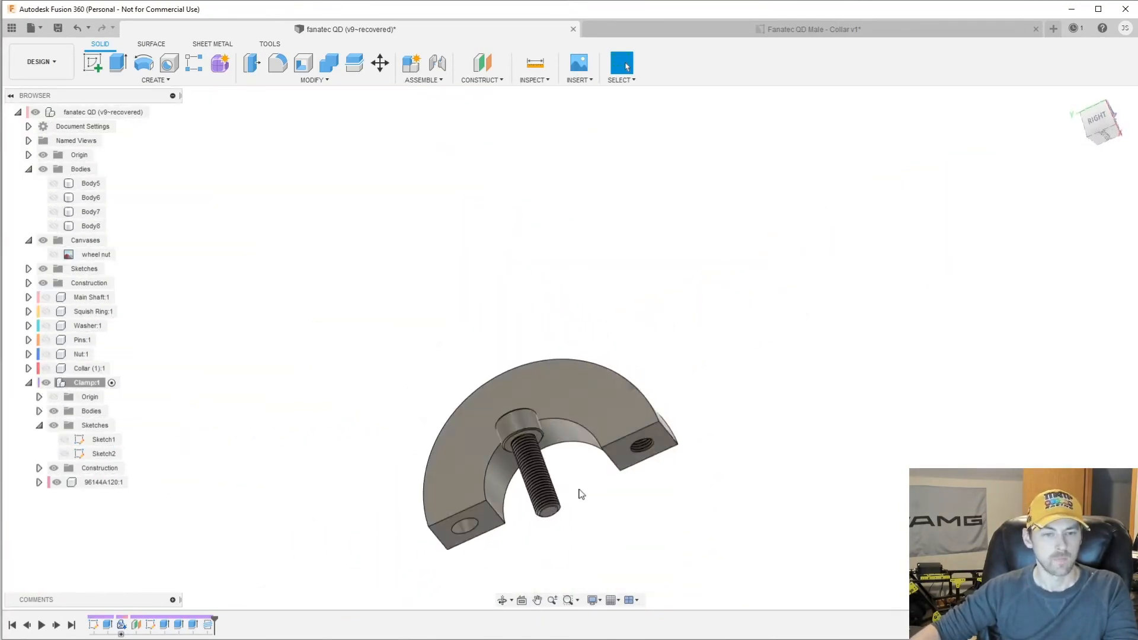
pyautogui.click(1102, 131)
pyautogui.scroll(4, 392, 498)
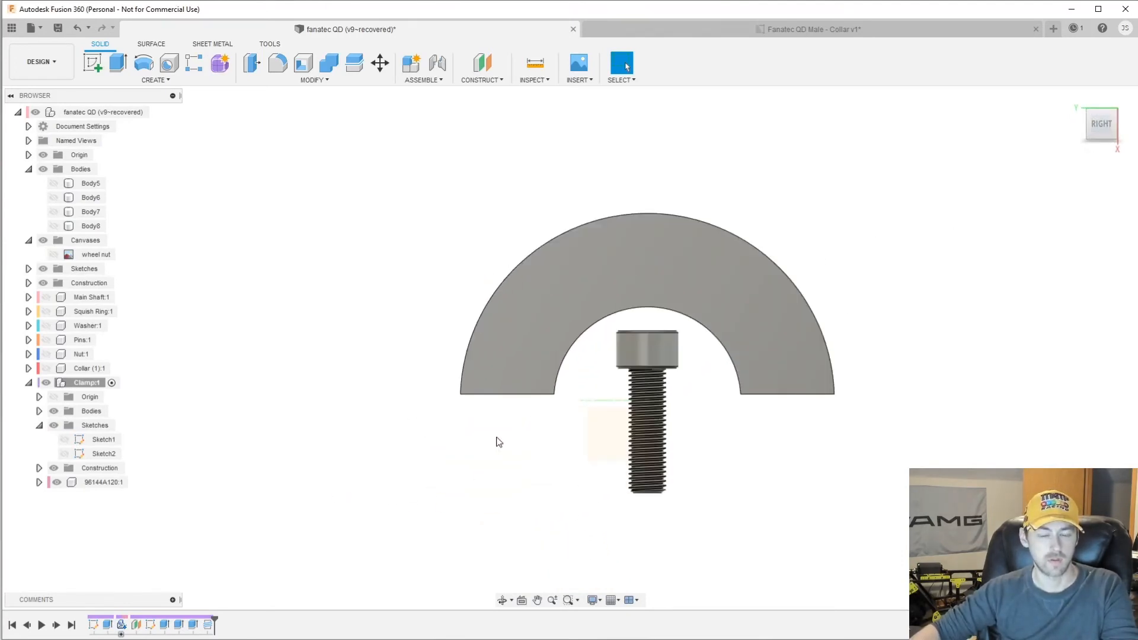
pyautogui.scroll(1, 496, 442)
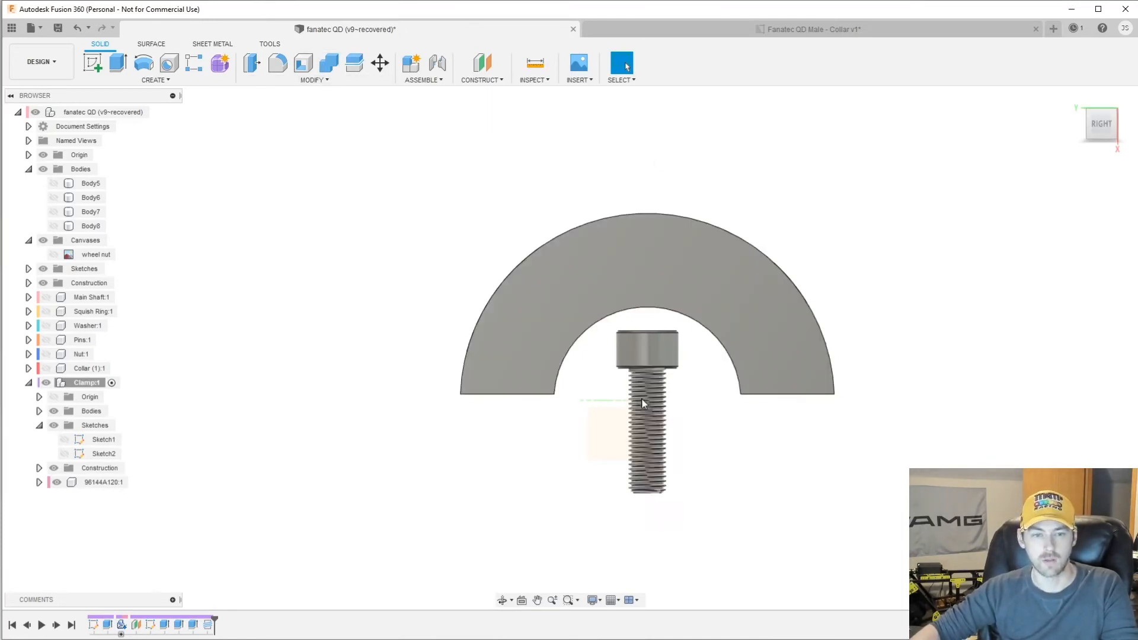
# Mirror the clamp half body across the origin plane parallel to its split faces, creating a new body for the opposite half
pyautogui.click(313, 80)
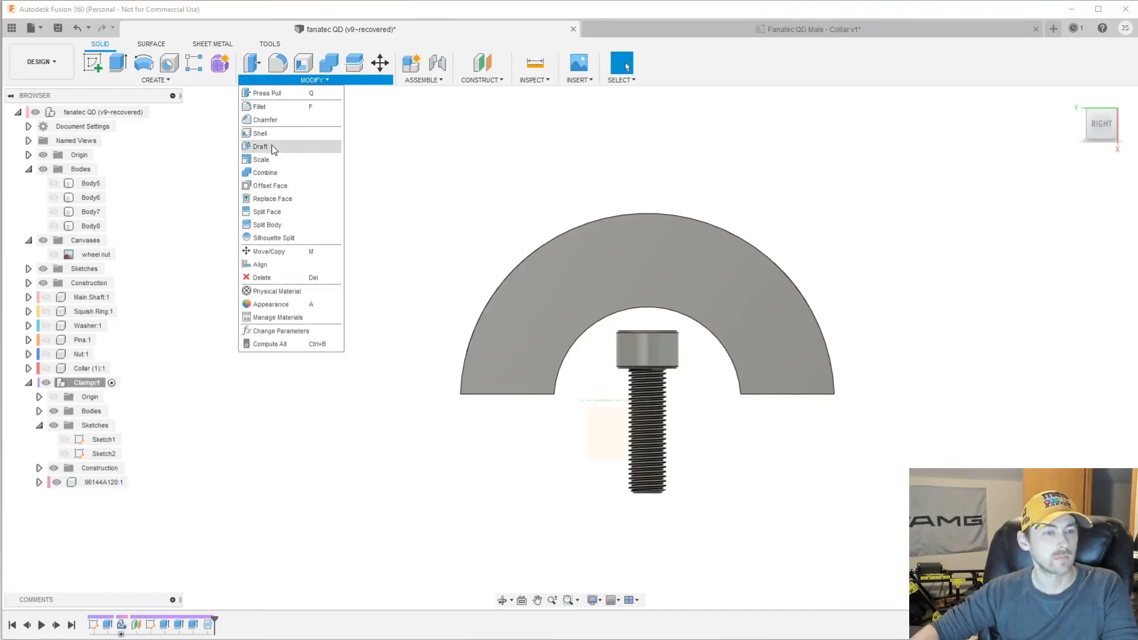
pyautogui.moveTo(193, 81)
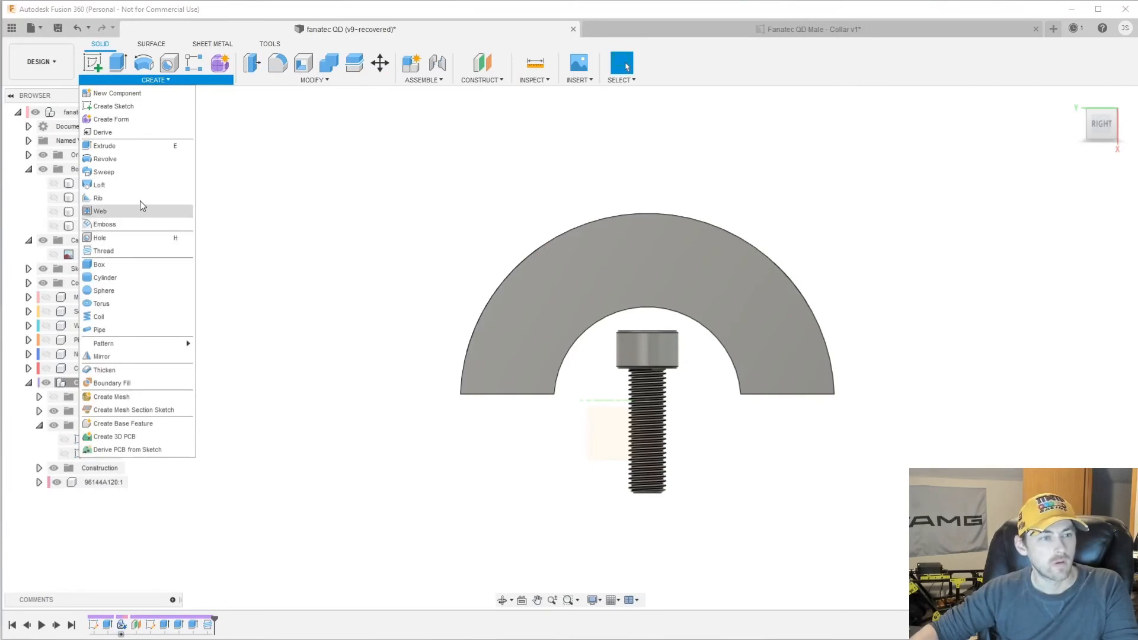
pyautogui.click(133, 357)
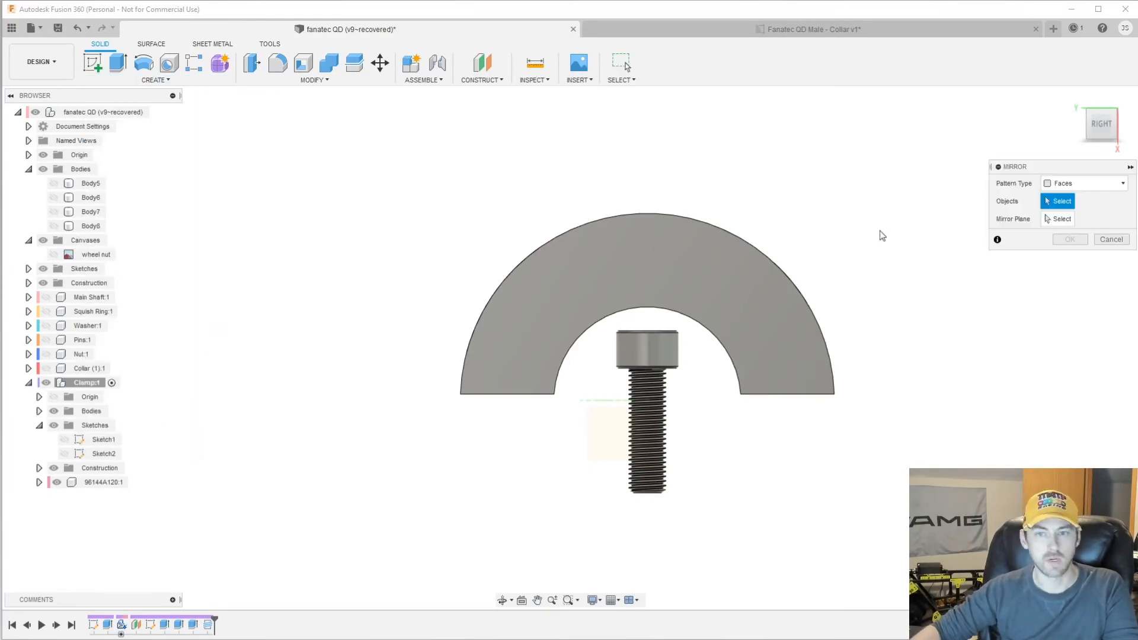
pyautogui.click(1072, 185)
pyautogui.click(1084, 212)
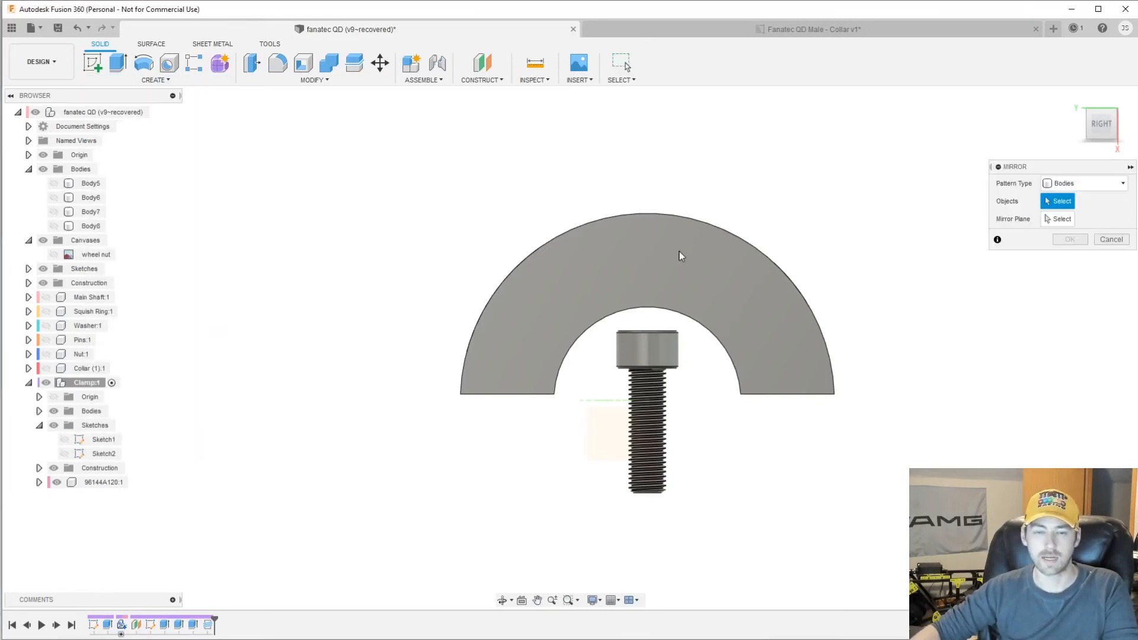
pyautogui.keyDown('shift'); pyautogui.moveTo(681, 251); pyautogui.dragTo(628, 338, button='middle'); pyautogui.keyUp('shift')
pyautogui.click(39, 410)
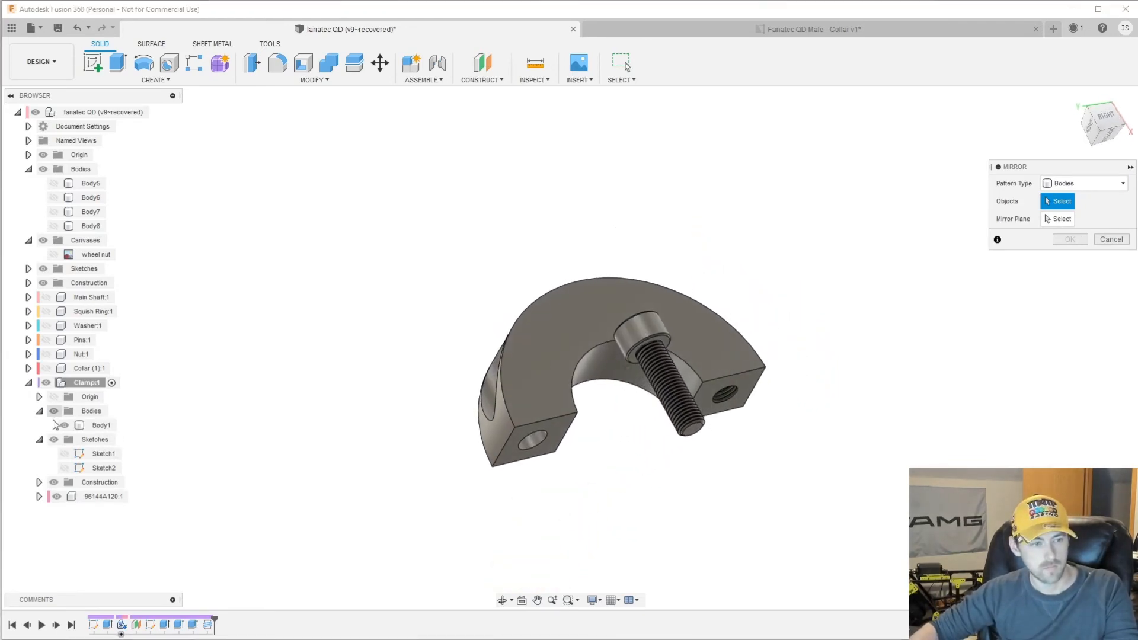
pyautogui.click(100, 426)
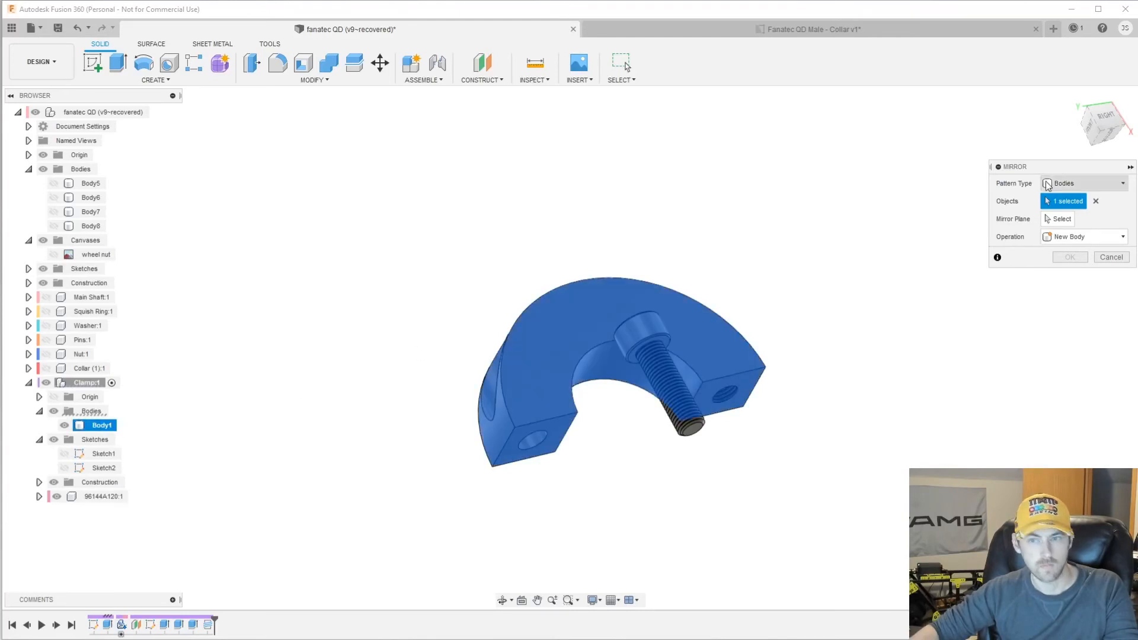
pyautogui.click(1061, 221)
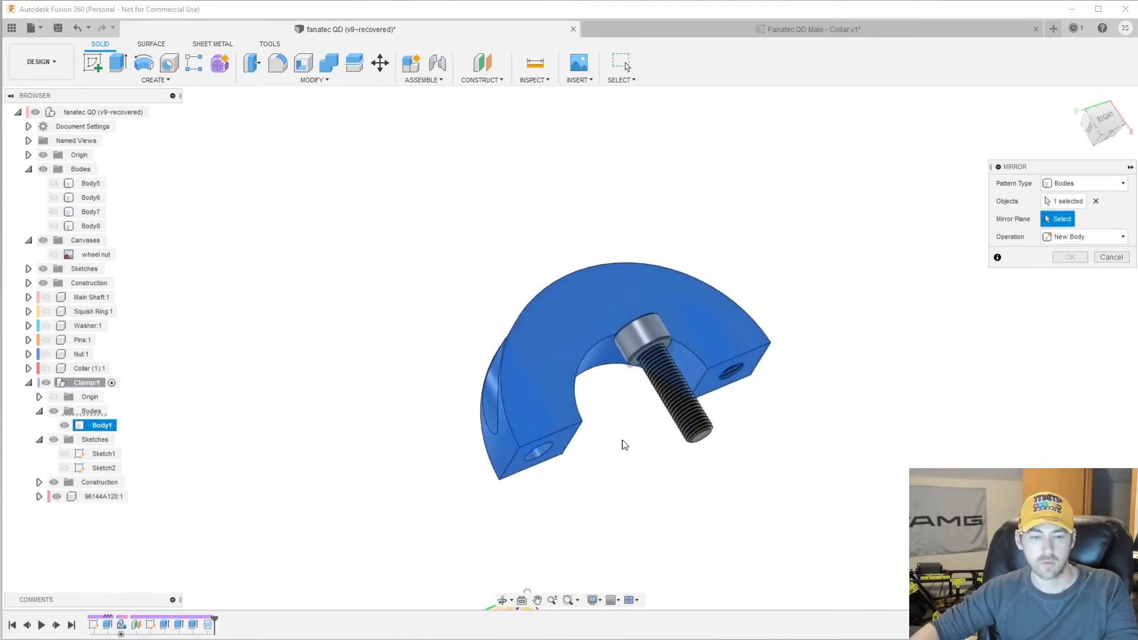
pyautogui.scroll(-3, 622, 445)
pyautogui.keyDown('shift'); pyautogui.moveTo(510, 508); pyautogui.dragTo(504, 563, button='middle'); pyautogui.keyUp('shift')
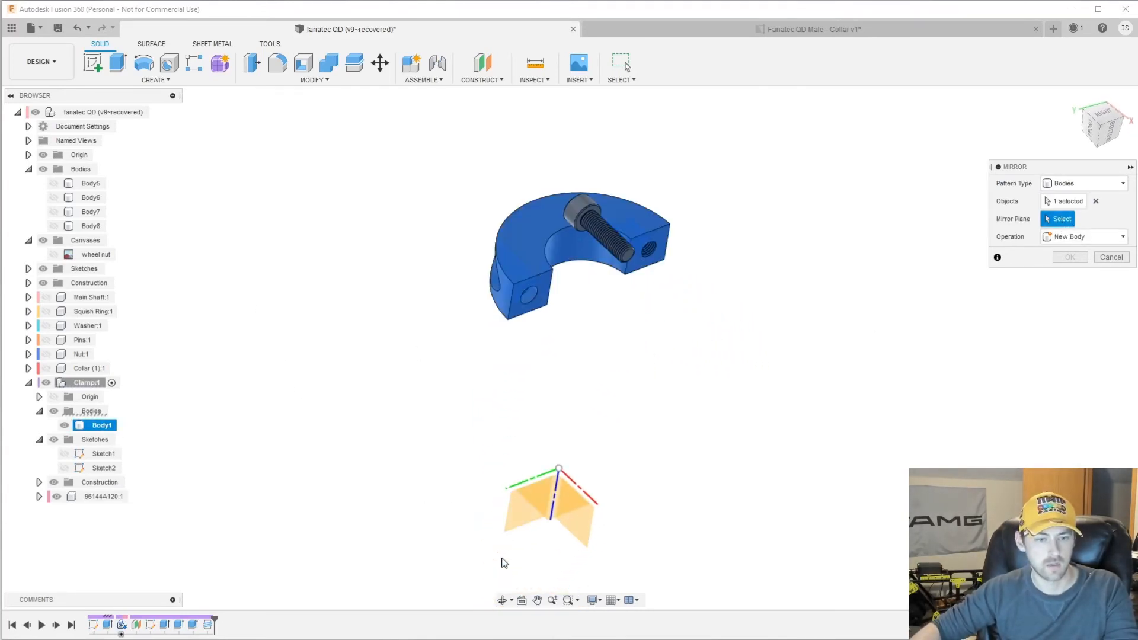
pyautogui.click(520, 525)
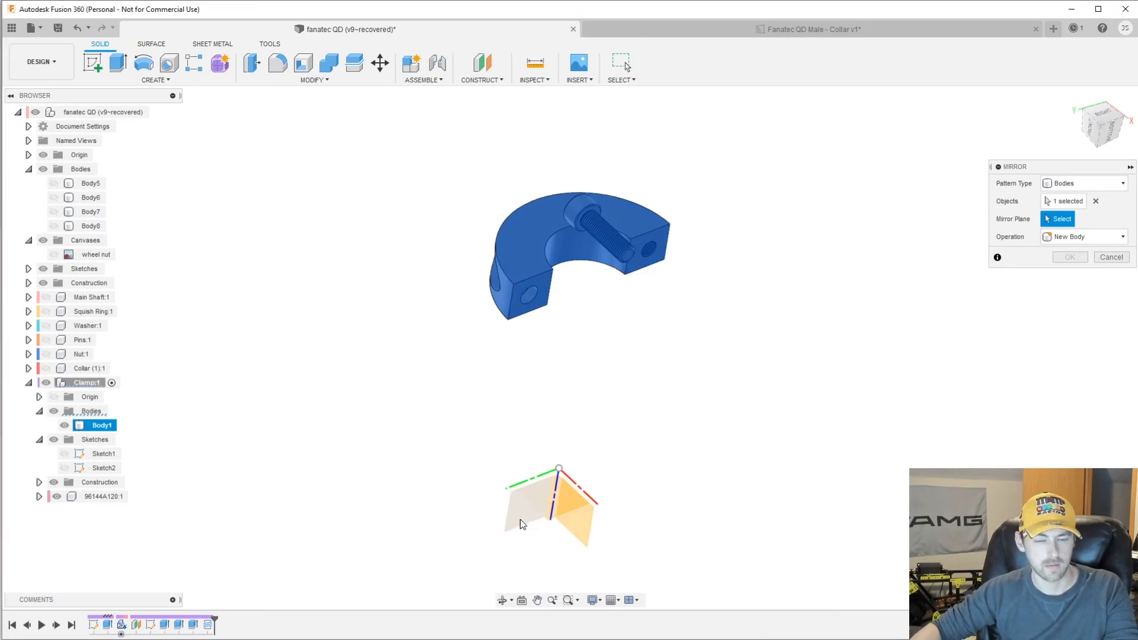
pyautogui.keyDown('shift'); pyautogui.moveTo(520, 525); pyautogui.dragTo(627, 301, button='middle'); pyautogui.keyUp('shift')
pyautogui.press('Return')
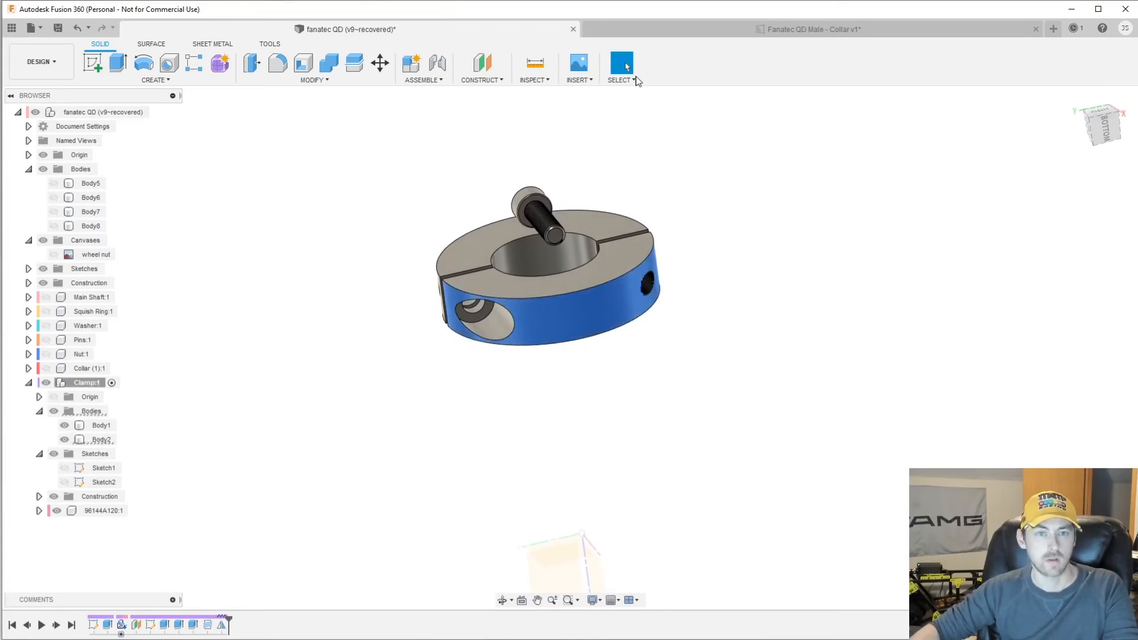
# Set the selection priority to bodies and start the Move/Copy command on the mirrored clamp half
pyautogui.click(621, 79)
pyautogui.moveTo(652, 160)
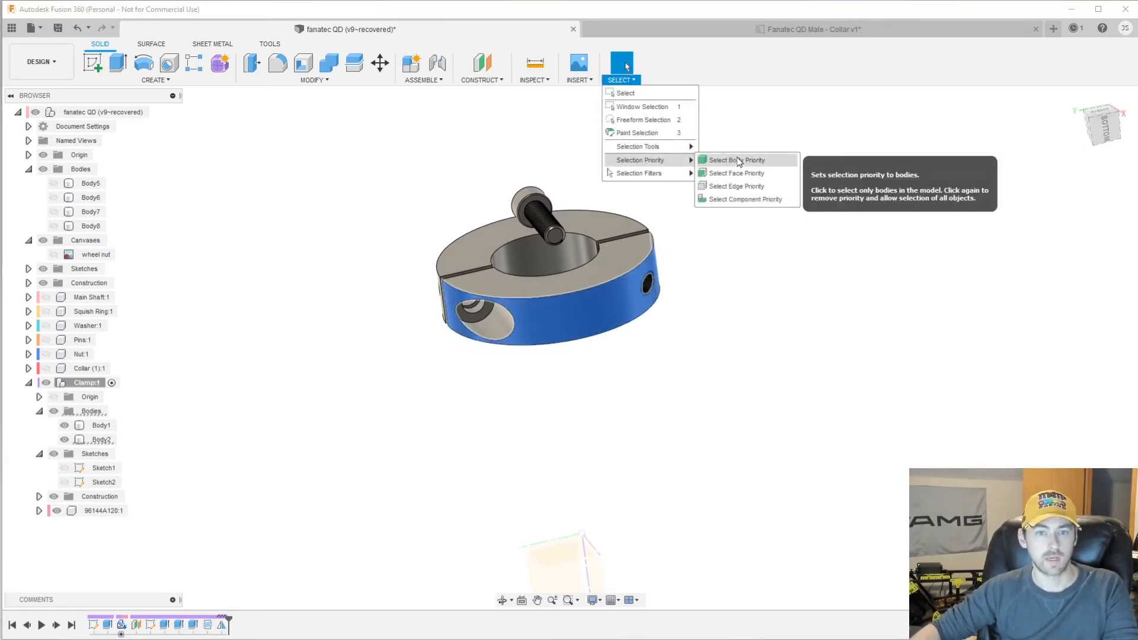
pyautogui.click(748, 173)
pyautogui.rightClick(582, 292)
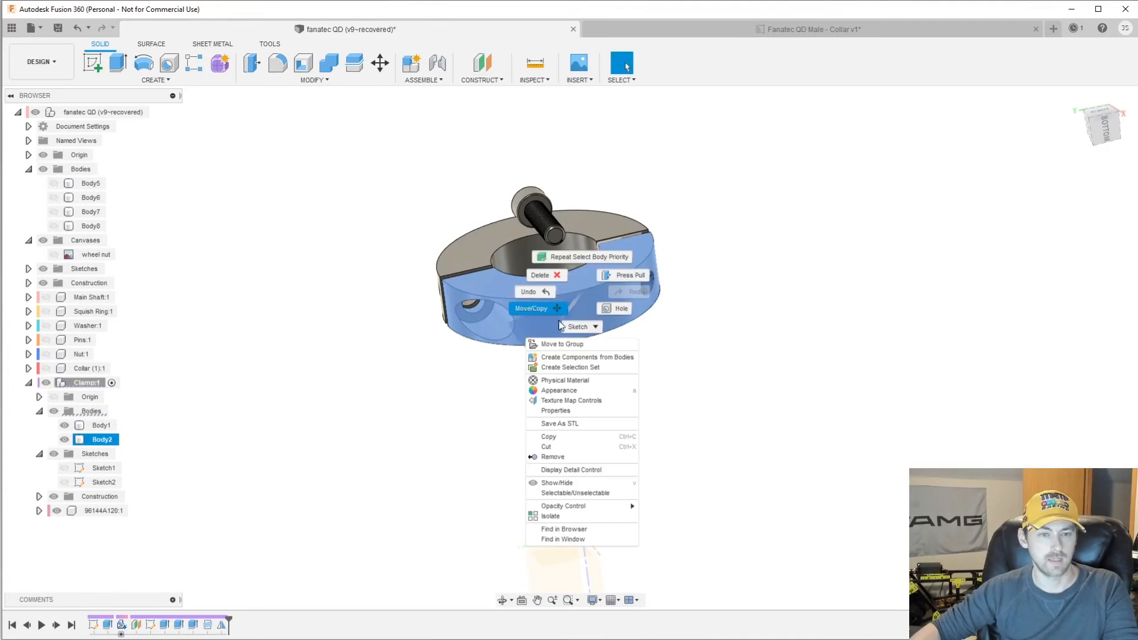
pyautogui.click(555, 308)
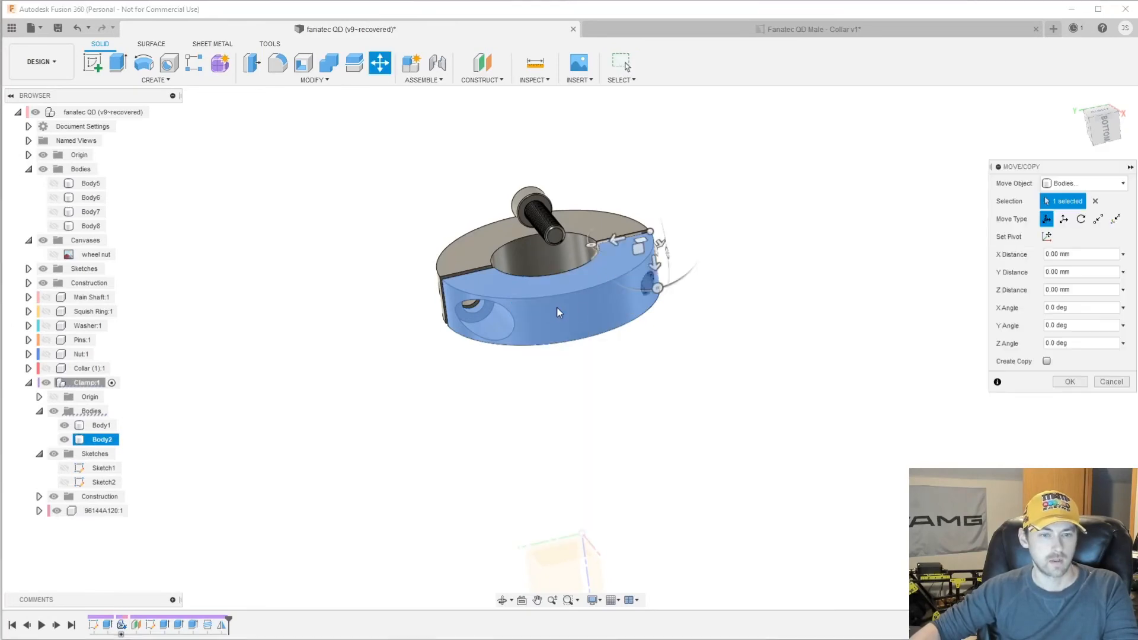
# Try to rotate the mirrored clamp half about a picked axis
pyautogui.click(1082, 219)
pyautogui.click(591, 319)
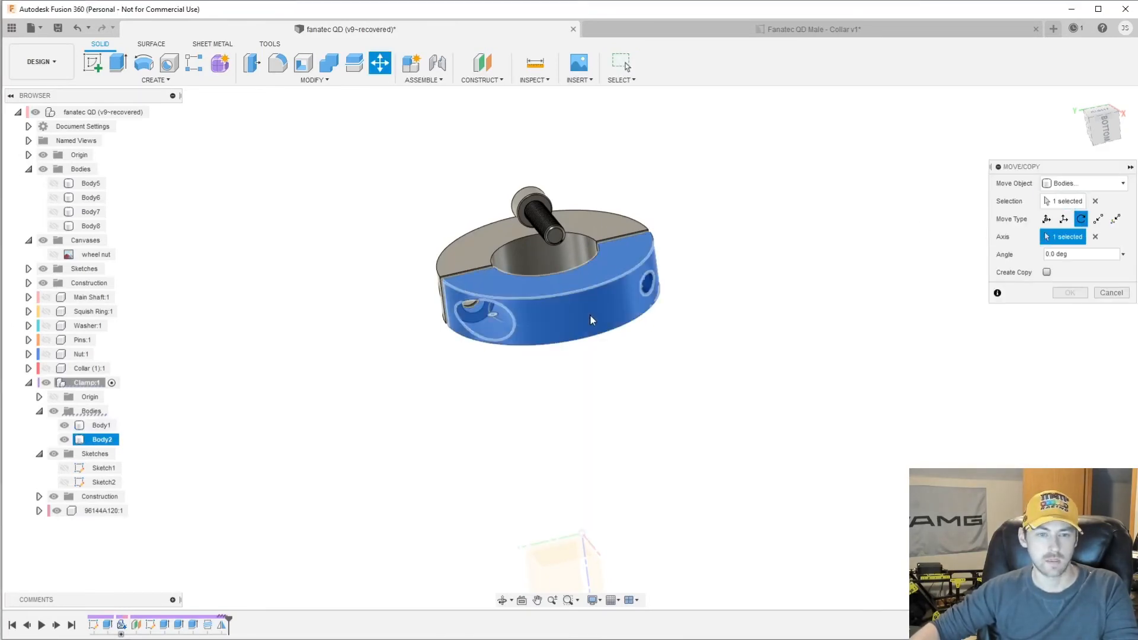
pyautogui.moveTo(510, 331)
pyautogui.keyDown('shift'); pyautogui.mouseDown(button='middle')
pyautogui.moveTo(546, 325)
pyautogui.moveTo(529, 341)
pyautogui.mouseUp(button='middle'); pyautogui.keyUp('shift')
pyautogui.click(564, 272)
pyautogui.keyDown('shift'); pyautogui.moveTo(563, 273); pyautogui.dragTo(620, 363, button='middle'); pyautogui.keyUp('shift')
pyautogui.scroll(3, 599, 341)
# Rotate the mirrored clamp half -180 degrees about X with a free move so its counterbore and threaded hole swap sides
pyautogui.click(1047, 220)
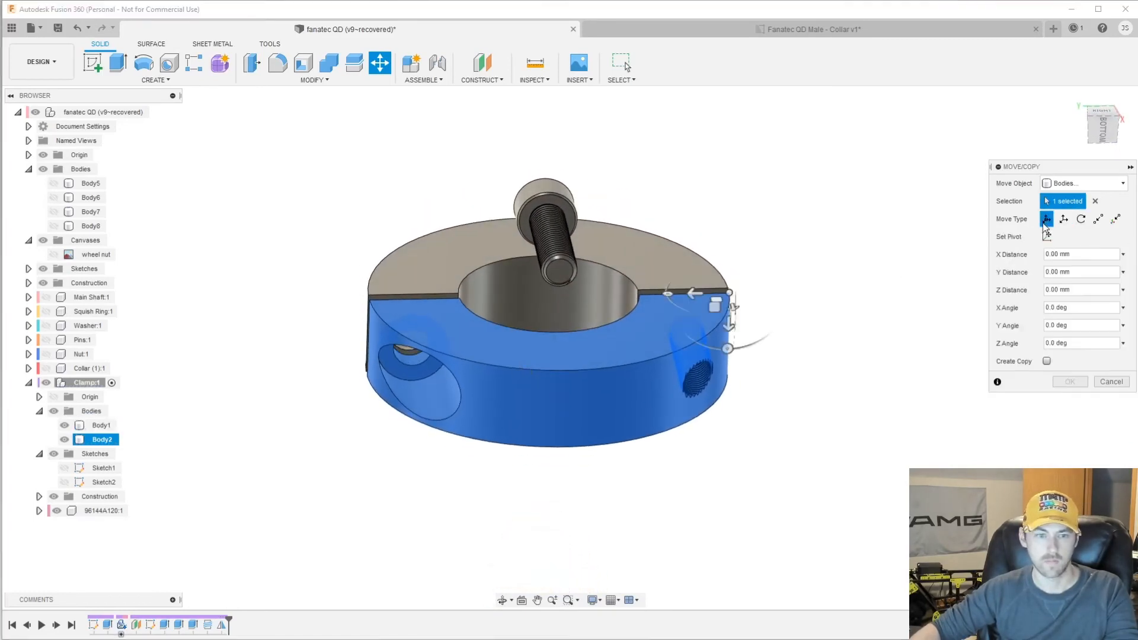
pyautogui.scroll(2, 678, 342)
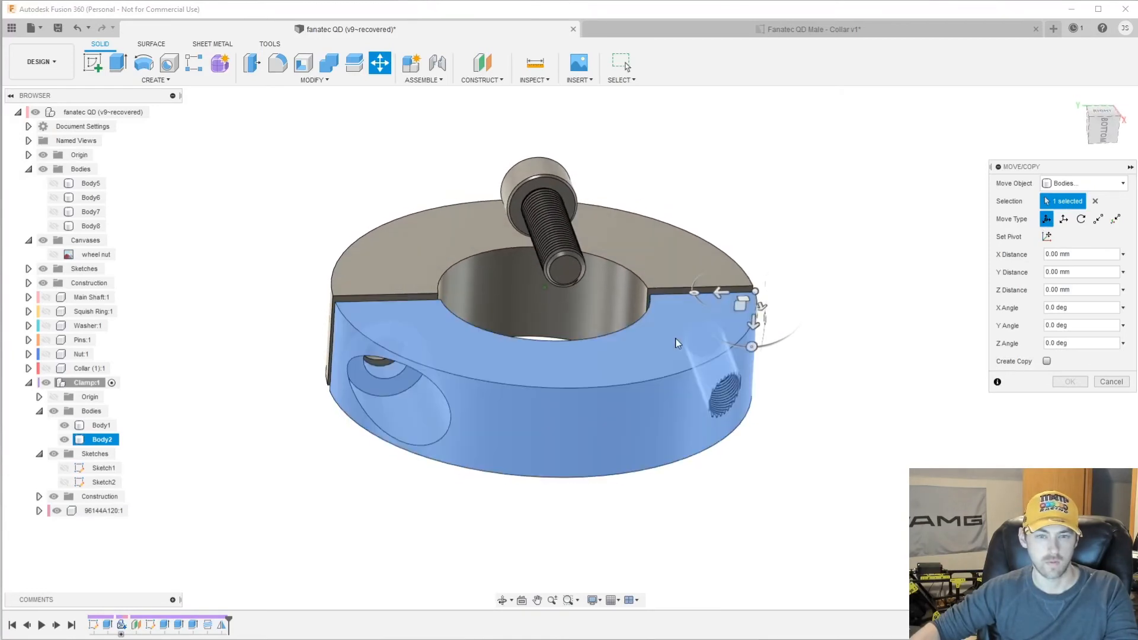
pyautogui.keyDown('shift'); pyautogui.moveTo(590, 428); pyautogui.dragTo(482, 446, button='middle'); pyautogui.keyUp('shift')
pyautogui.moveTo(534, 471); pyautogui.dragTo(525, 315)
pyautogui.moveTo(525, 314)
pyautogui.keyDown('shift'); pyautogui.mouseDown(button='middle')
pyautogui.moveTo(526, 341)
pyautogui.moveTo(528, 323)
pyautogui.mouseUp(button='middle'); pyautogui.keyUp('shift')
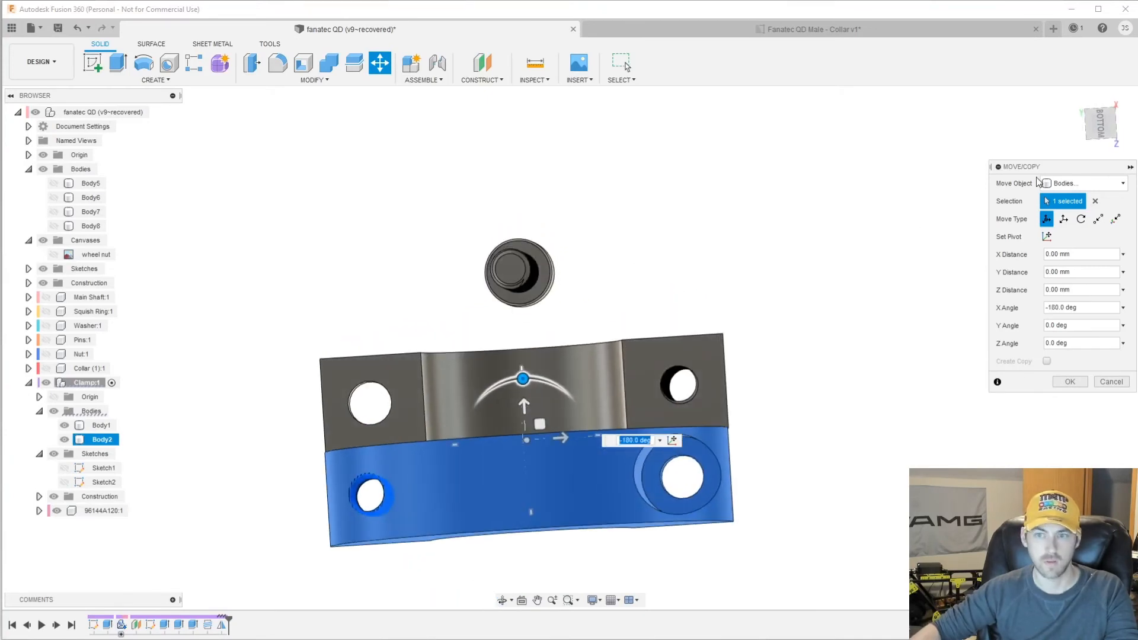
# Shift the rotated half along its thickness in the bottom view until it is flush with the first half, and finish the move
pyautogui.click(1104, 123)
pyautogui.moveTo(554, 415); pyautogui.dragTo(563, 323)
pyautogui.press('Return')
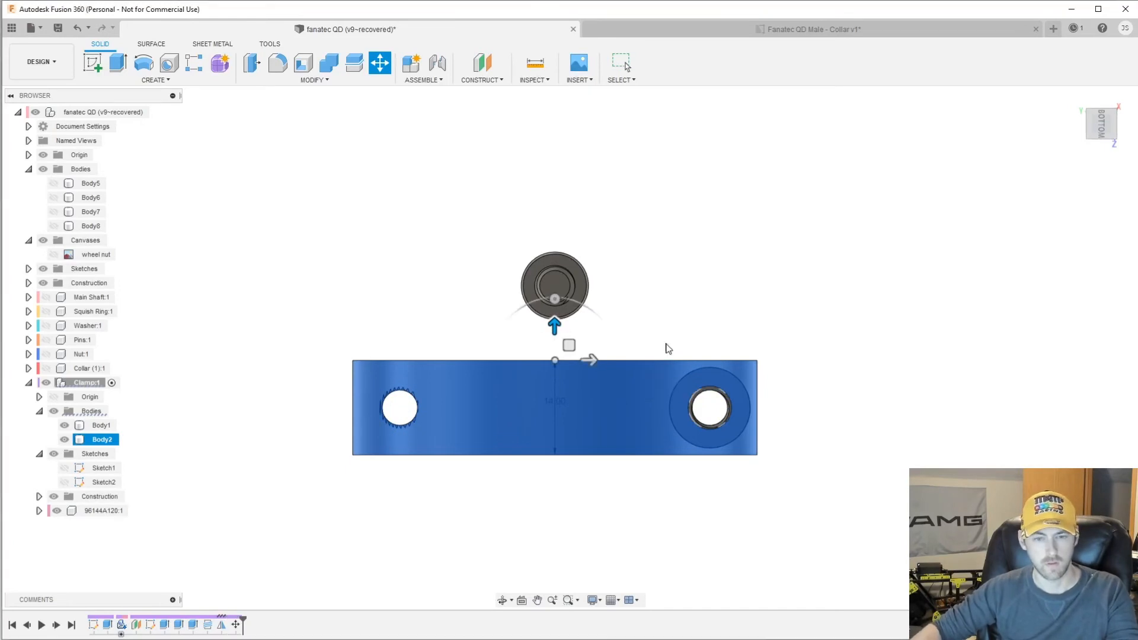
pyautogui.keyDown('shift'); pyautogui.moveTo(654, 376); pyautogui.dragTo(562, 367, button='middle'); pyautogui.keyUp('shift')
pyautogui.press('Escape')
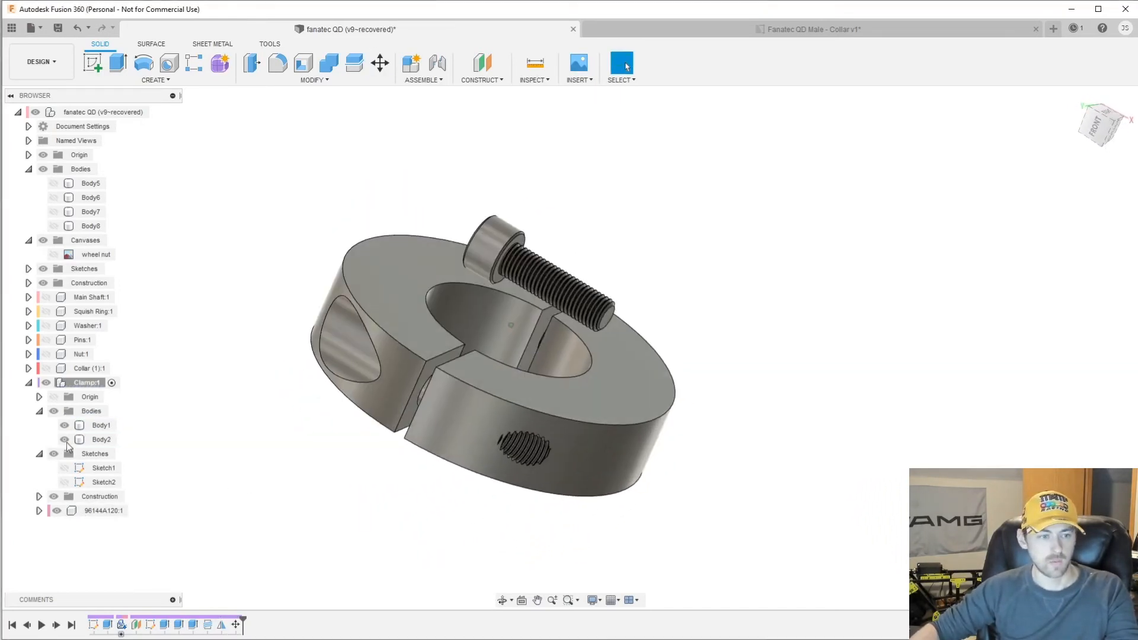
# Move the socket head screw component 23 mm in Y and align it in Z with the counterbored hole of the original clamp half
pyautogui.click(99, 509)
pyautogui.rightClick(521, 249)
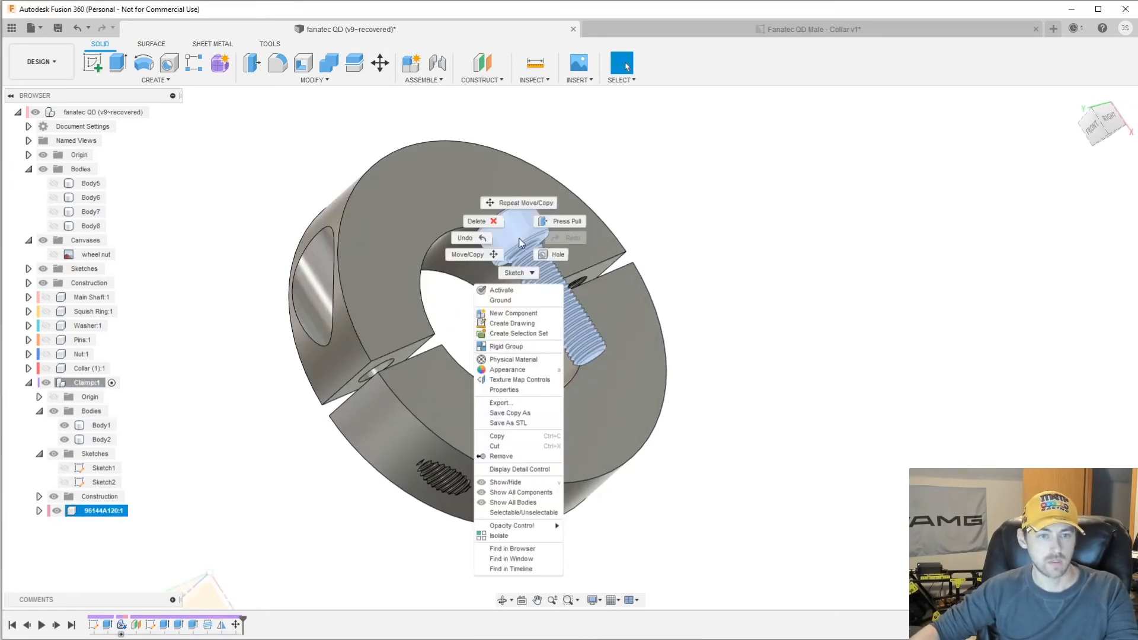
pyautogui.click(466, 254)
pyautogui.keyDown('shift'); pyautogui.moveTo(730, 178); pyautogui.dragTo(640, 249, button='middle'); pyautogui.keyUp('shift')
pyautogui.scroll(-2, 640, 249)
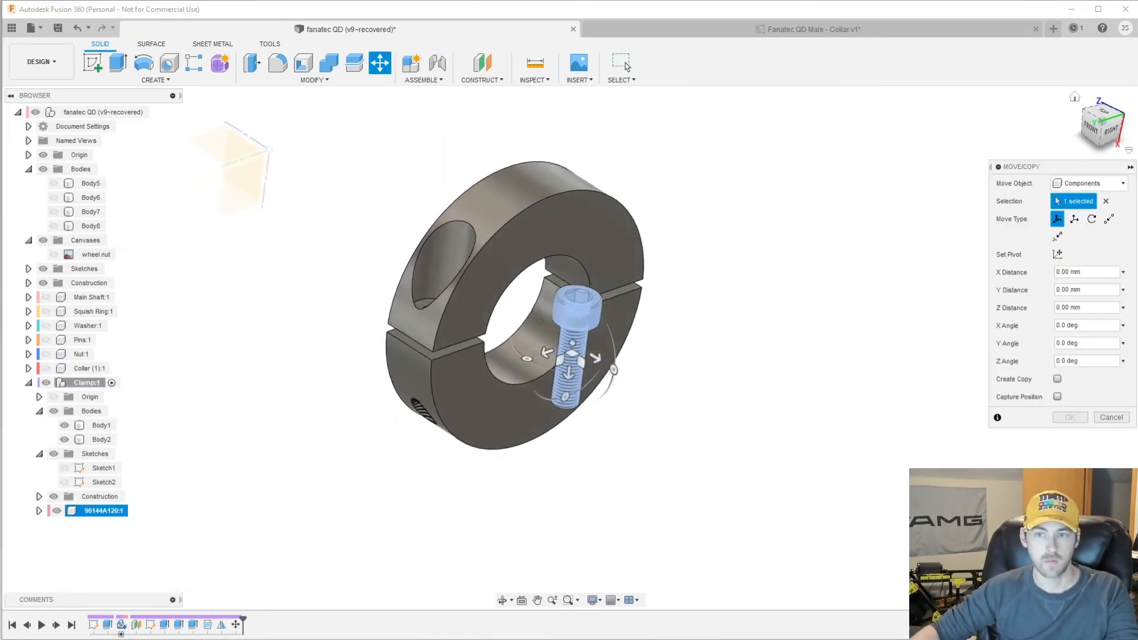
pyautogui.keyDown('shift'); pyautogui.moveTo(415, 385); pyautogui.dragTo(401, 401, button='middle'); pyautogui.keyUp('shift')
pyautogui.moveTo(457, 492); pyautogui.dragTo(646, 299, button='middle')
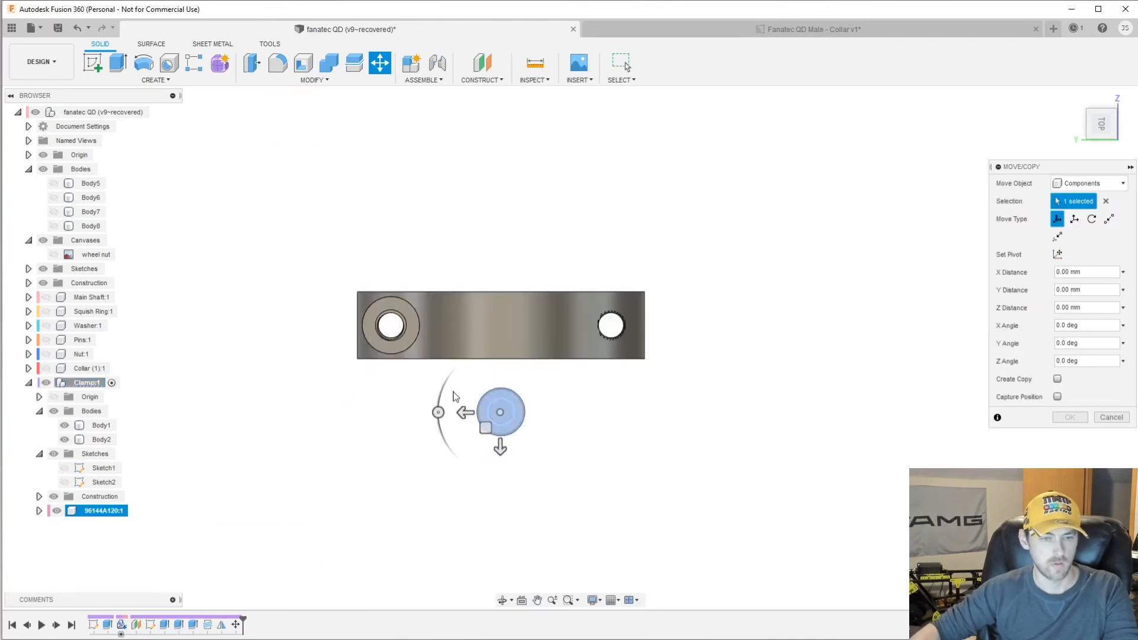
pyautogui.scroll(3, 418, 397)
pyautogui.moveTo(544, 430); pyautogui.dragTo(318, 424)
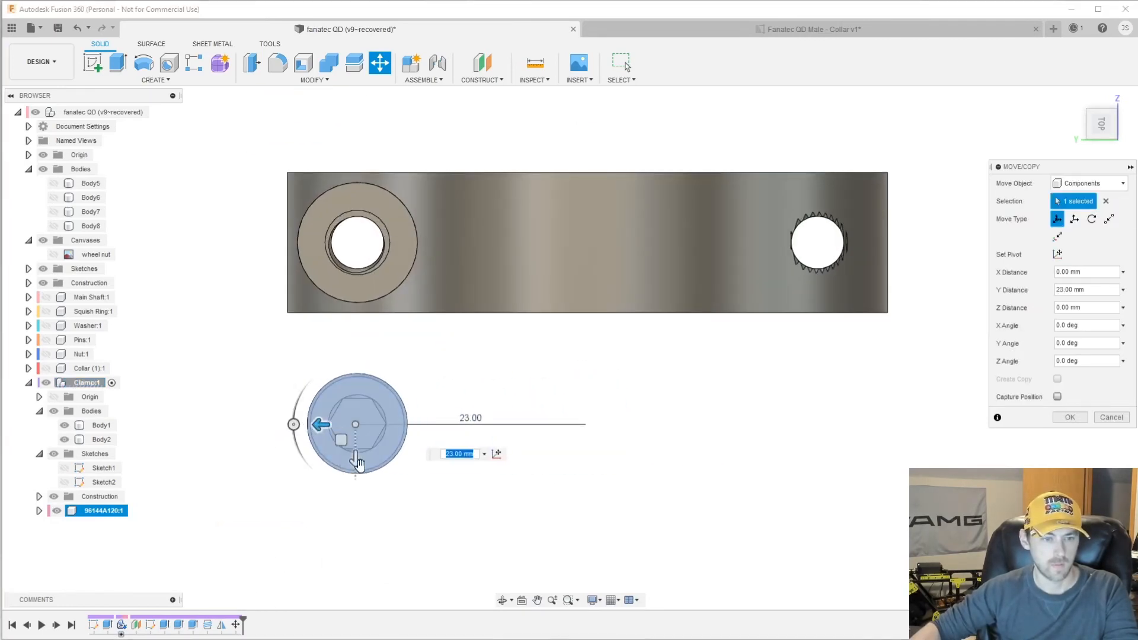
pyautogui.moveTo(355, 460); pyautogui.dragTo(356, 278)
pyautogui.press('Return')
pyautogui.keyDown('shift'); pyautogui.moveTo(528, 336); pyautogui.dragTo(472, 336, button='middle'); pyautogui.keyUp('shift')
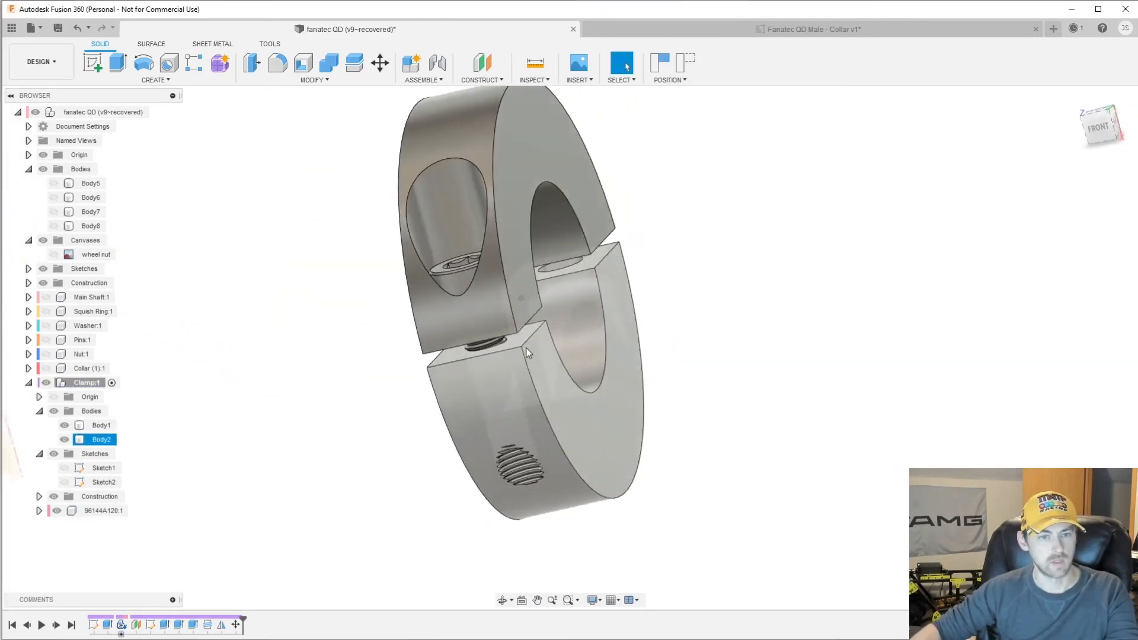
pyautogui.click(152, 449)
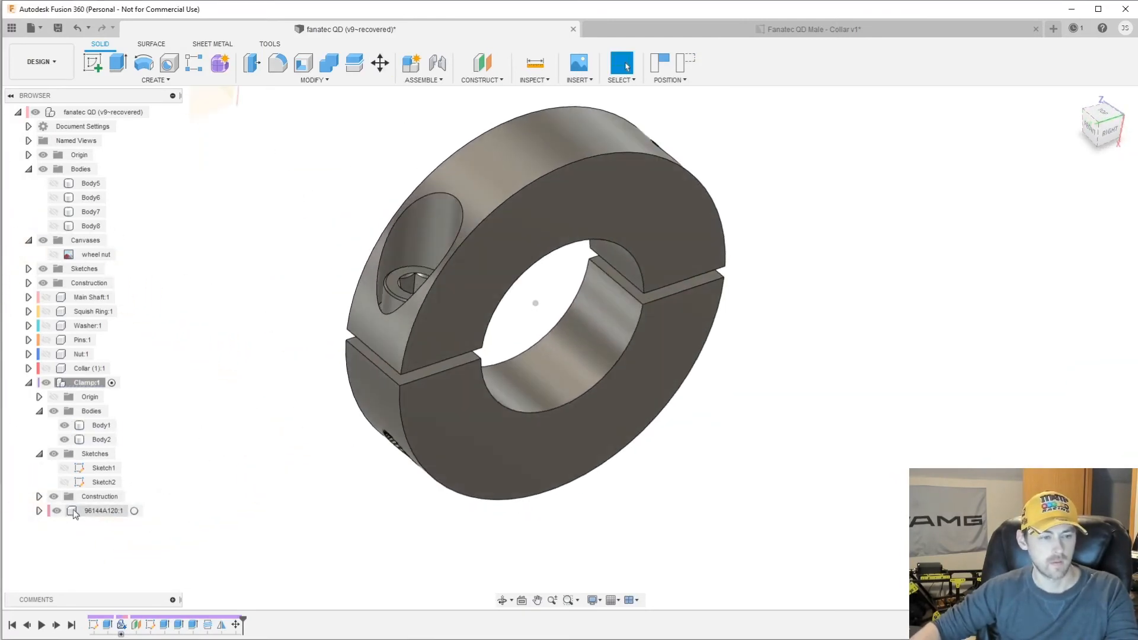
# Capture the screw's moved position and copy the screw body into the clamp component as a new body to move
pyautogui.click(39, 511)
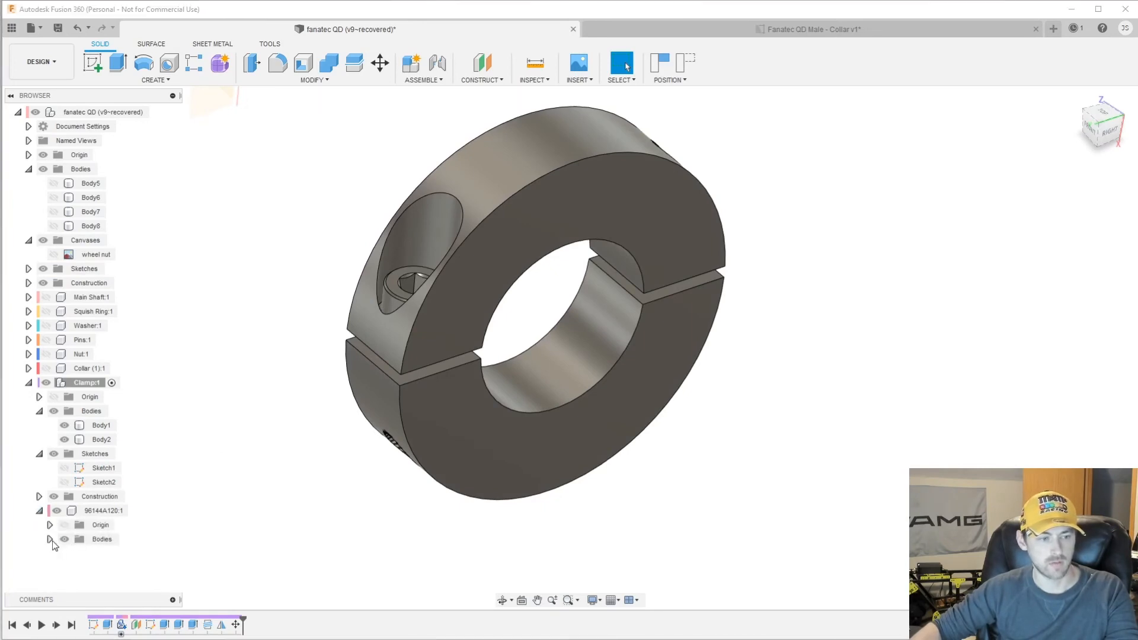
pyautogui.click(49, 539)
pyautogui.click(112, 553)
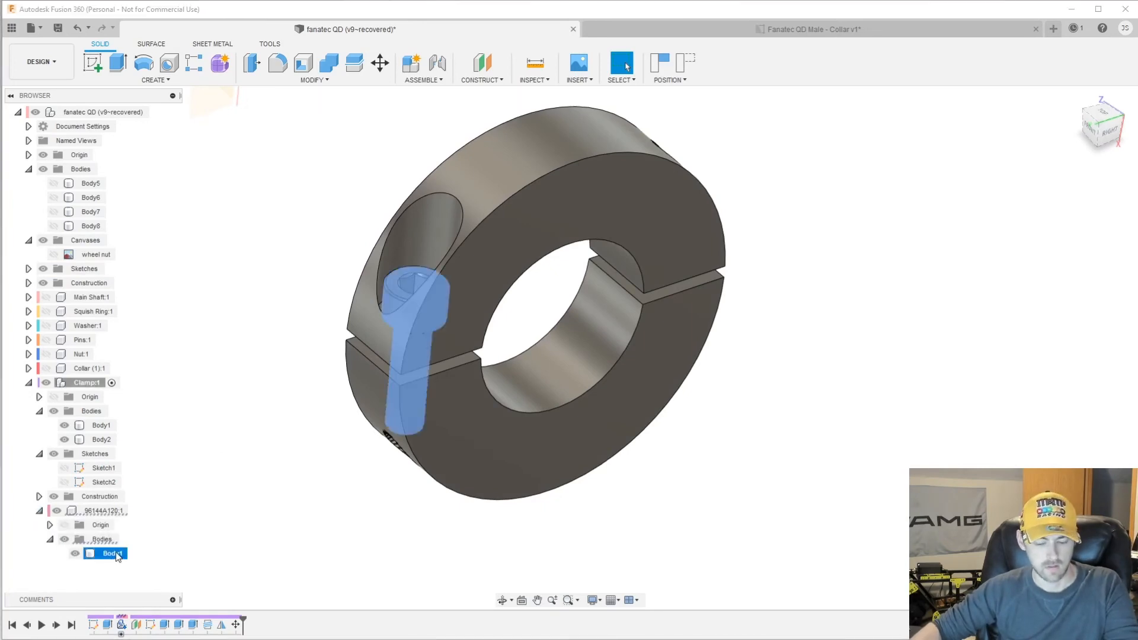
pyautogui.press('m')
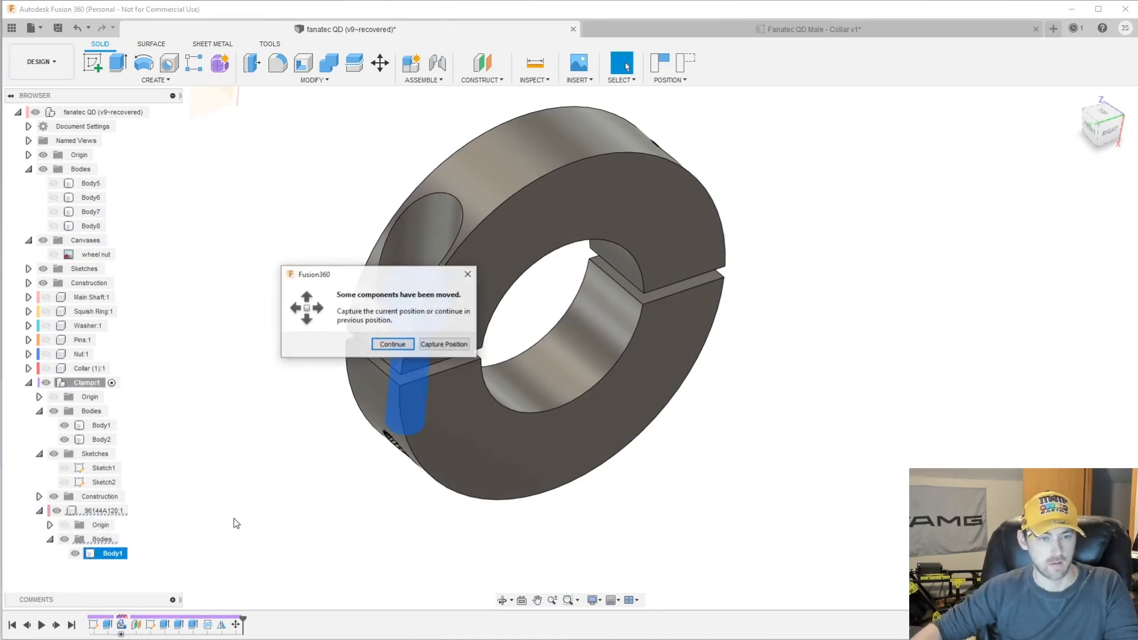
pyautogui.click(445, 345)
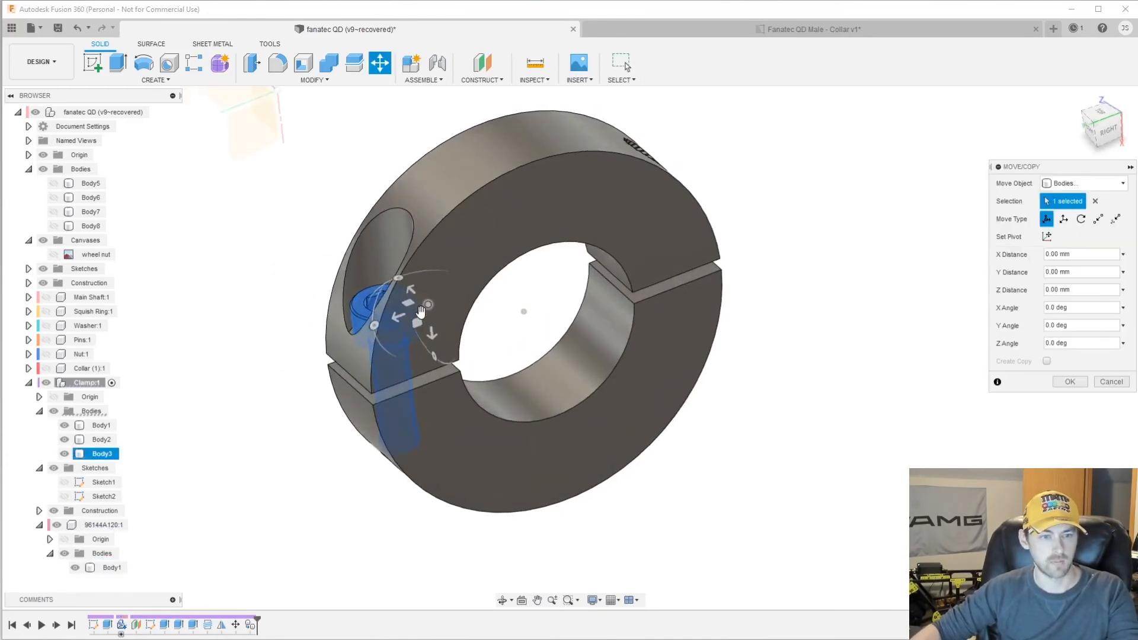
# Pull the copied screw clear of the clamp and rotate it 180 degrees about Z
pyautogui.moveTo(382, 314); pyautogui.dragTo(856, 250)
pyautogui.keyDown('shift'); pyautogui.moveTo(836, 171); pyautogui.dragTo(877, 286, button='middle'); pyautogui.keyUp('shift')
pyautogui.moveTo(859, 246); pyautogui.dragTo(983, 246)
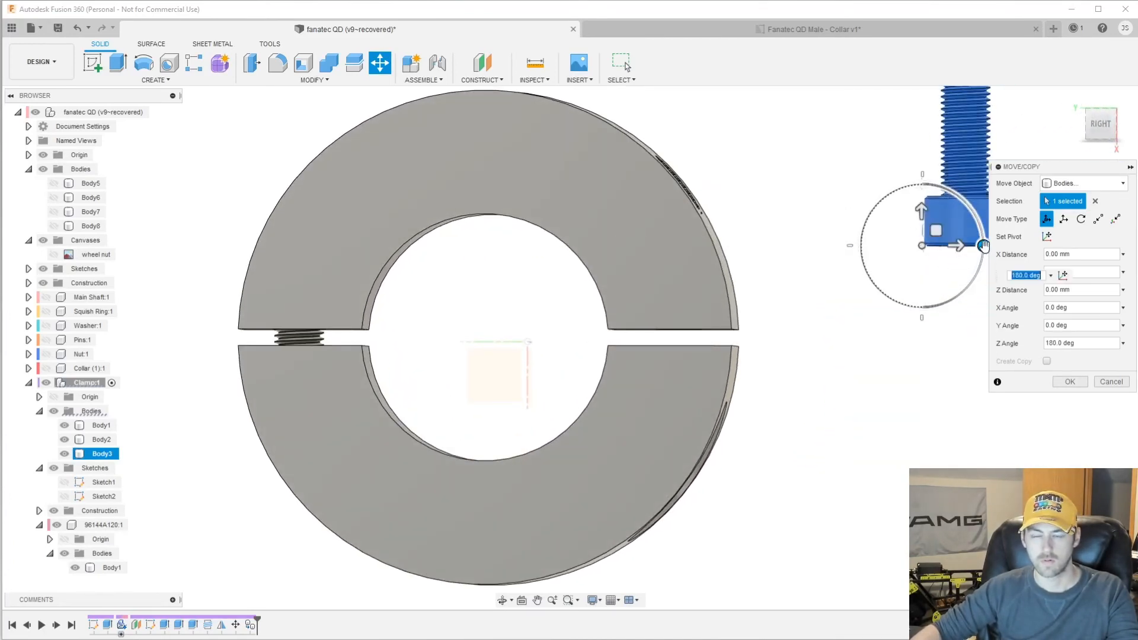
# Shift the copied screw -21 mm in X and -35 mm in Y so it seats in the mirrored half's counterbored hole
pyautogui.keyDown('shift'); pyautogui.moveTo(983, 245); pyautogui.dragTo(735, 311, button='middle'); pyautogui.keyUp('shift')
pyautogui.scroll(-2, 738, 342)
pyautogui.scroll(2, 663, 299)
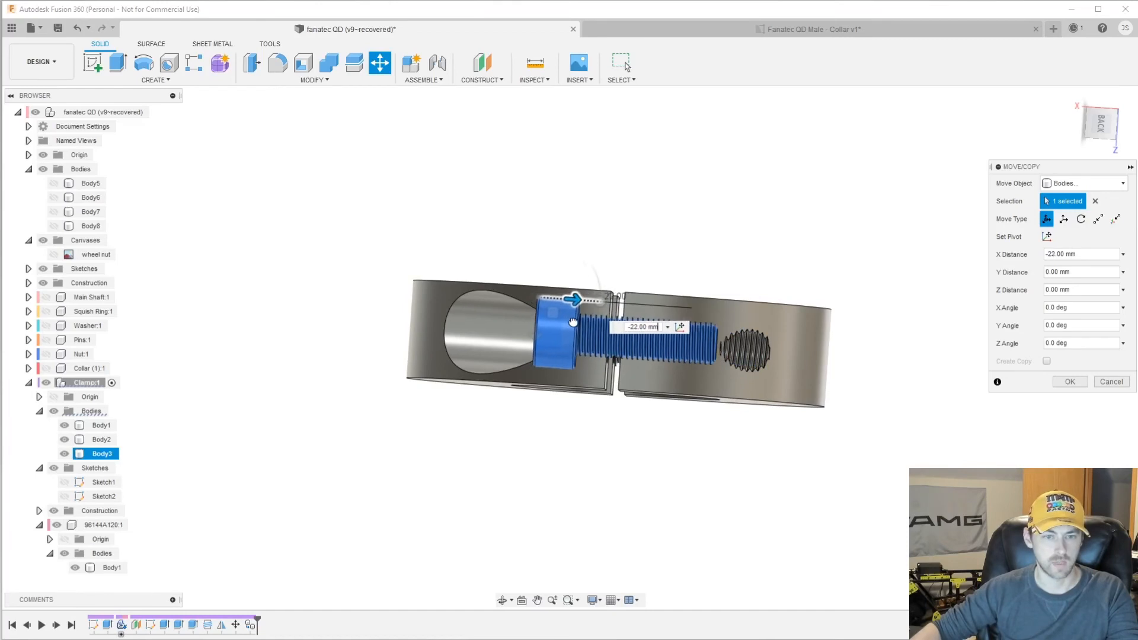
pyautogui.keyDown('shift'); pyautogui.moveTo(580, 325); pyautogui.dragTo(825, 230, button='middle'); pyautogui.keyUp('shift')
pyautogui.scroll(-2, 825, 230)
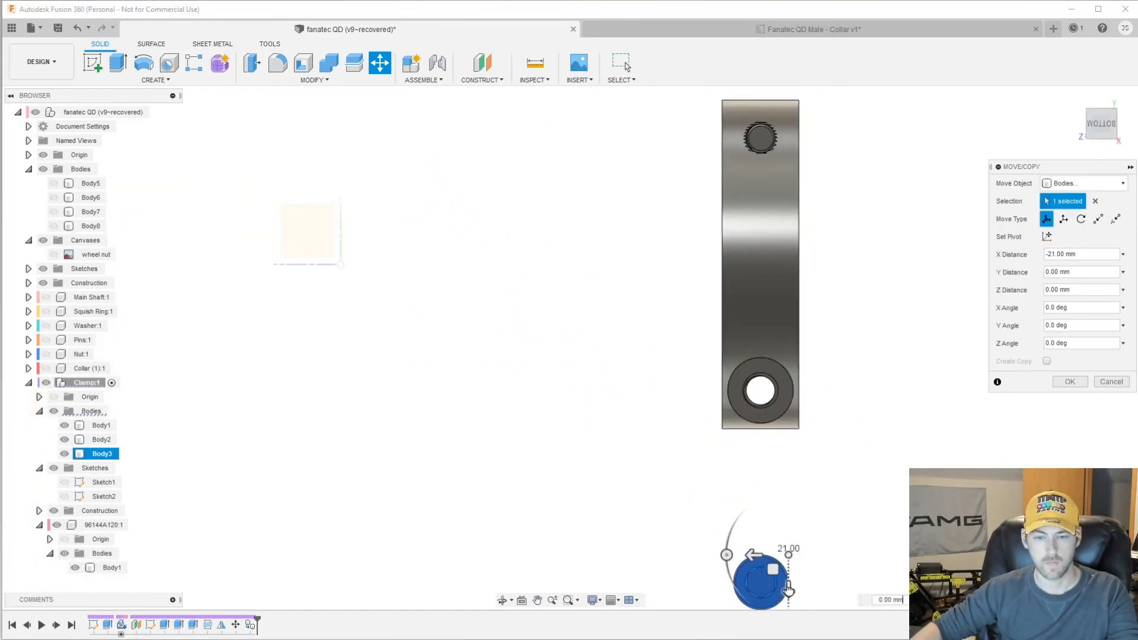
pyautogui.moveTo(789, 589); pyautogui.dragTo(771, 400)
pyautogui.scroll(4, 784, 409)
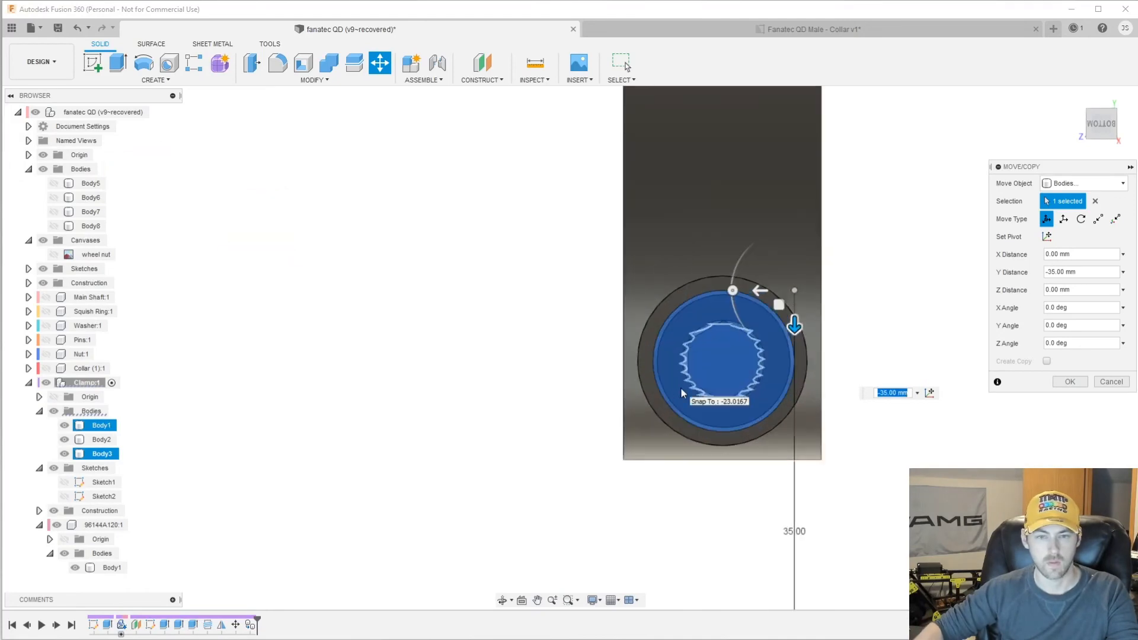
pyautogui.press('Return')
pyautogui.keyDown('shift'); pyautogui.moveTo(681, 393); pyautogui.dragTo(617, 440, button='middle'); pyautogui.keyUp('shift')
pyautogui.scroll(-3, 688, 457)
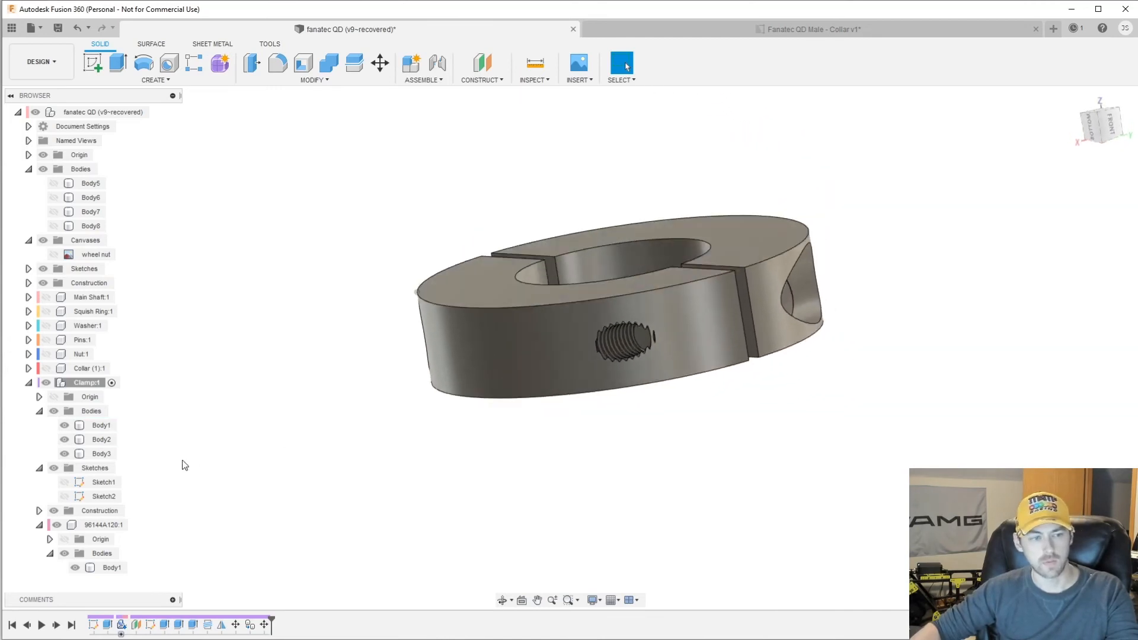
pyautogui.click(40, 411)
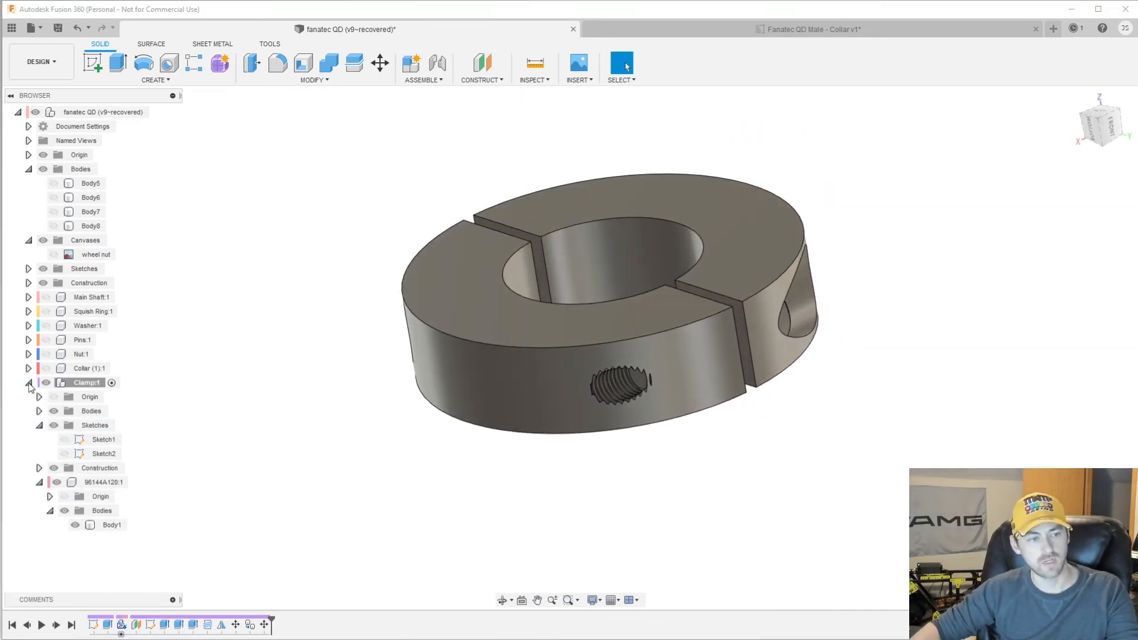
# Show the shaft, squish ring, washer, pins, nut and collar again, and activate the top-level assembly
pyautogui.click(29, 383)
pyautogui.click(46, 369)
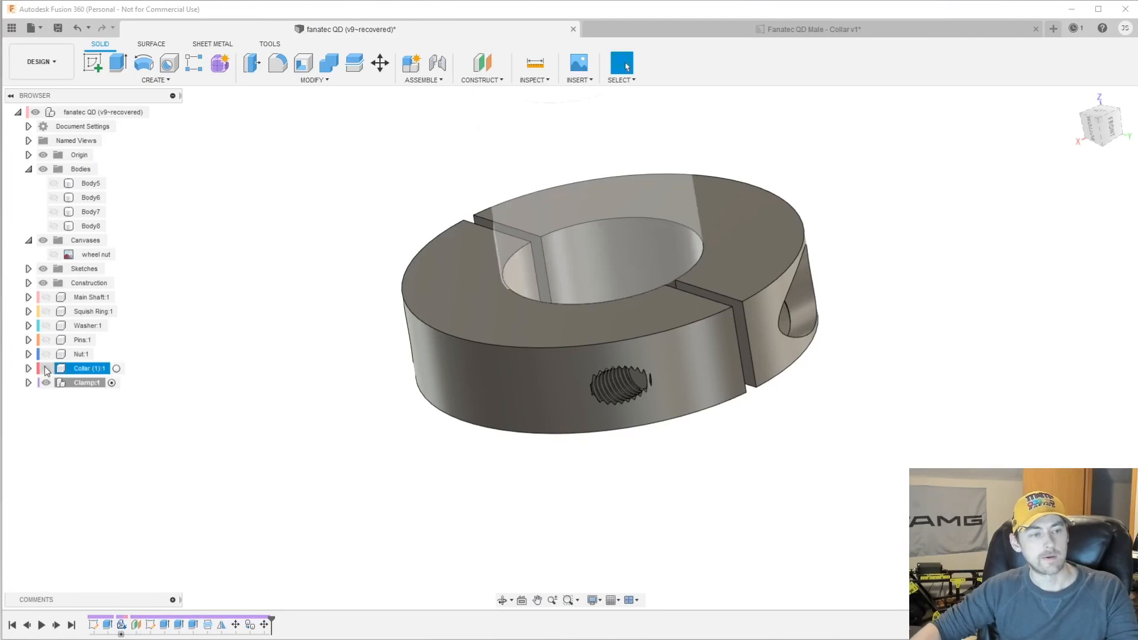
pyautogui.click(46, 354)
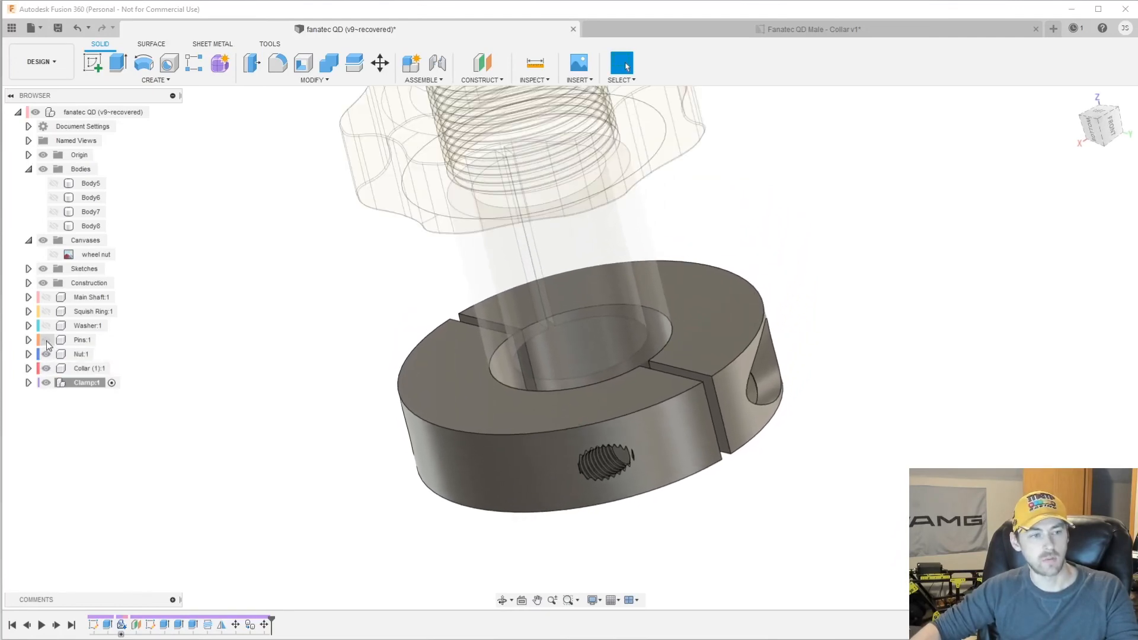
pyautogui.click(46, 297)
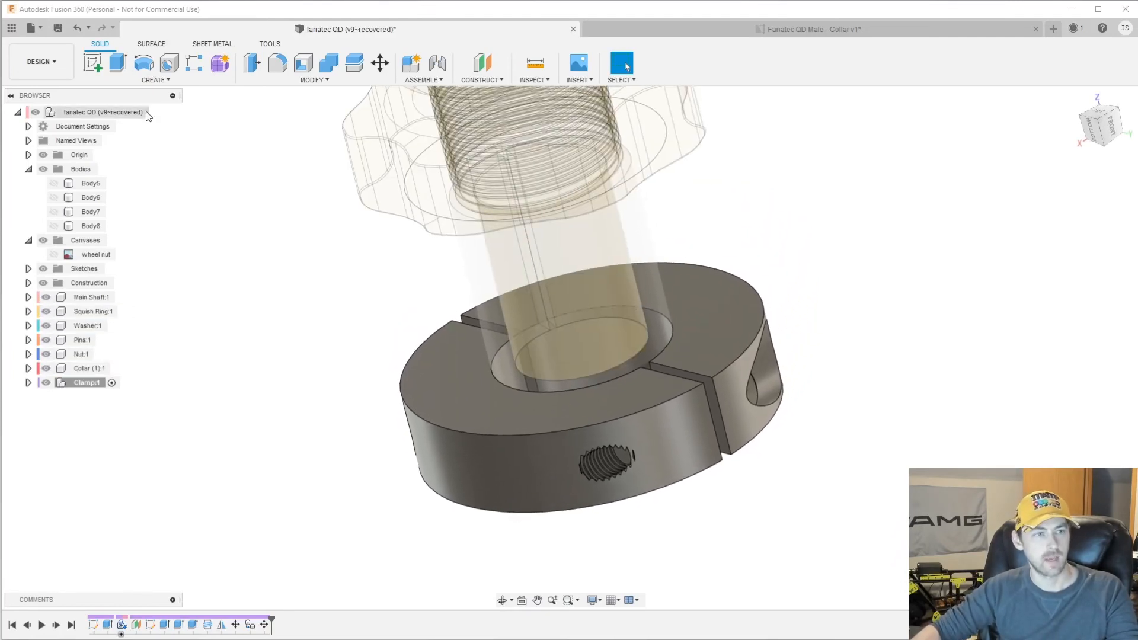
pyautogui.click(162, 112)
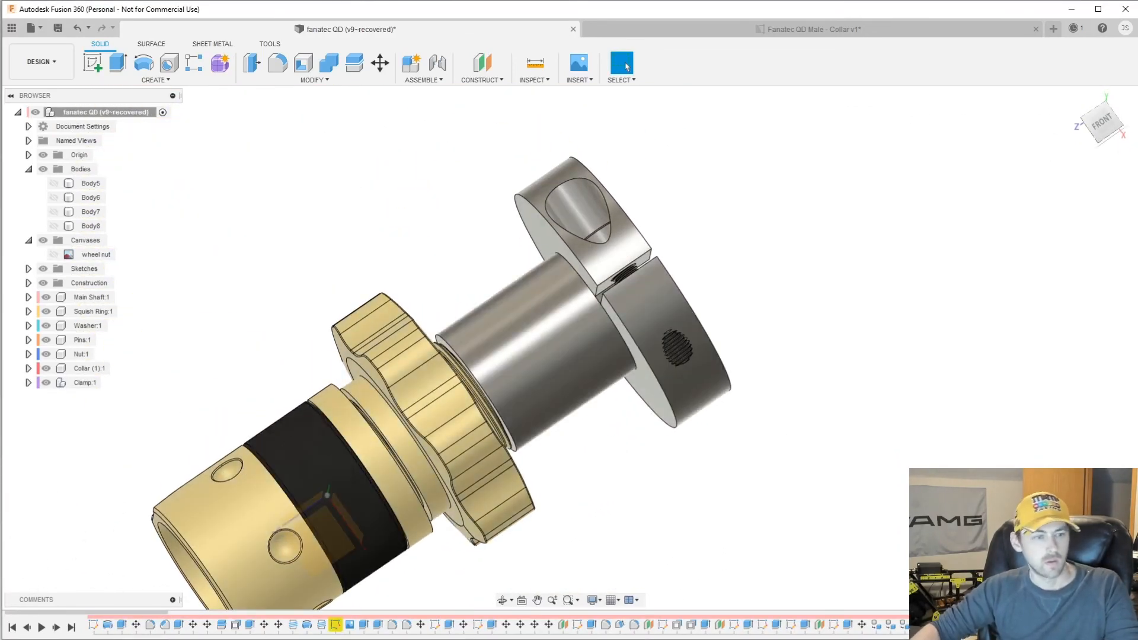
# Move the clamp component 28 mm in Z along the collar toward the nut
pyautogui.click(83, 384)
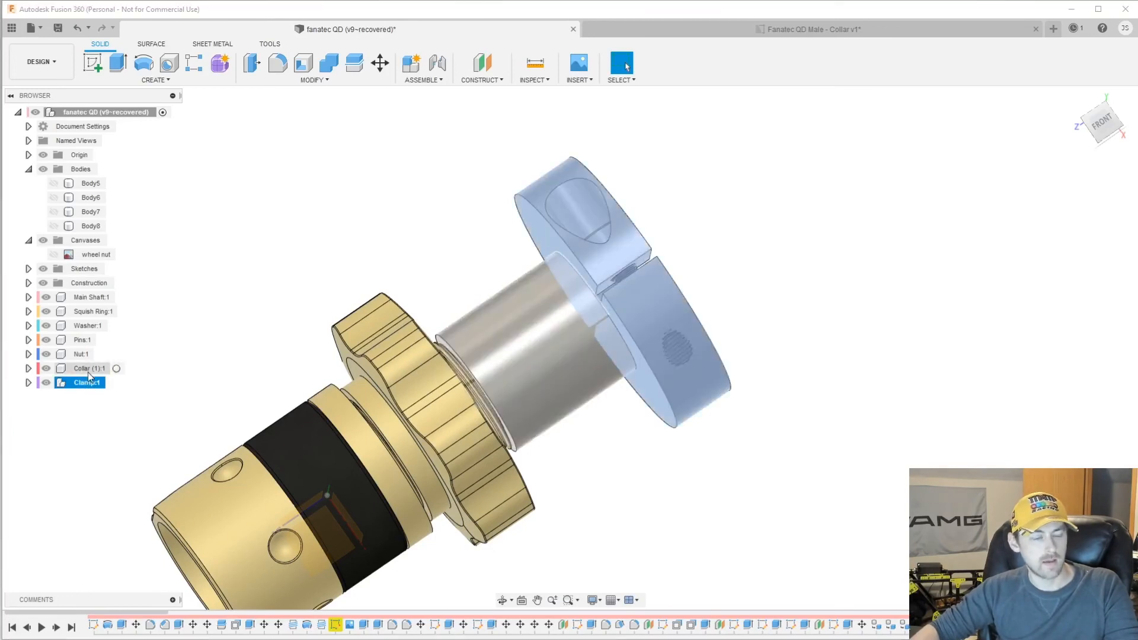
pyautogui.rightClick(86, 384)
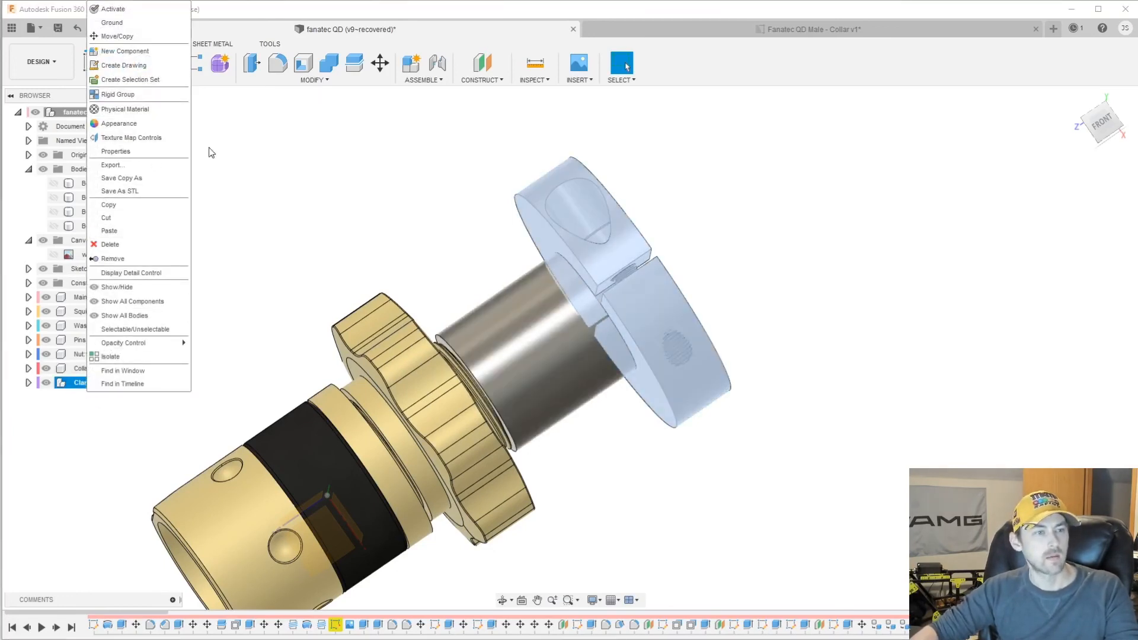
pyautogui.click(118, 39)
pyautogui.keyDown('shift'); pyautogui.moveTo(721, 280); pyautogui.dragTo(686, 267, button='middle'); pyautogui.keyUp('shift')
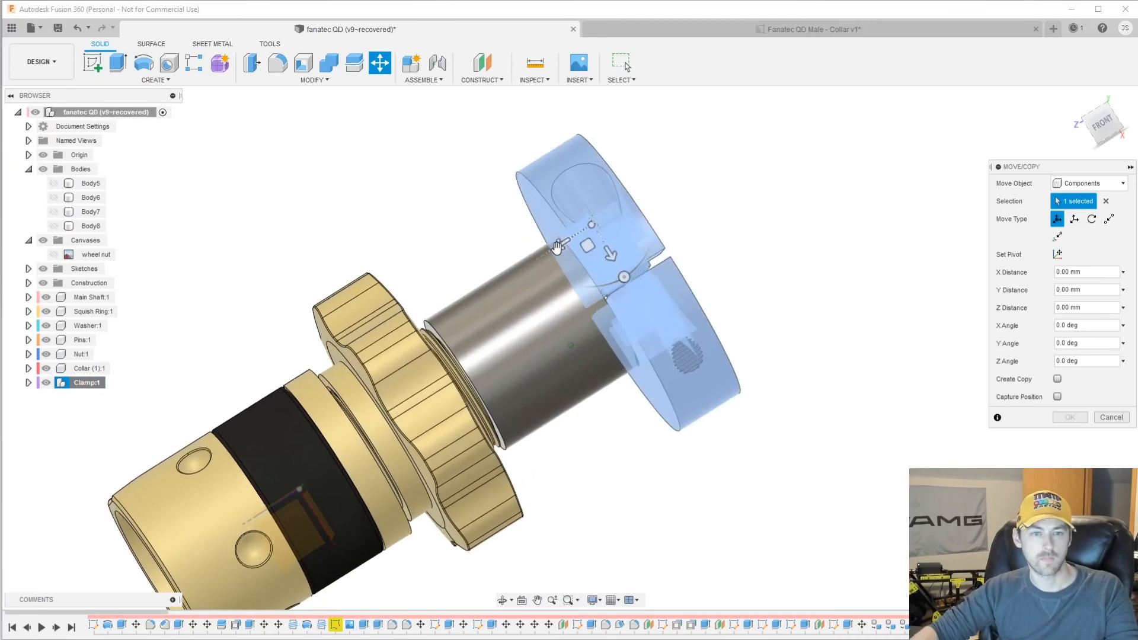
pyautogui.moveTo(553, 246); pyautogui.dragTo(443, 307)
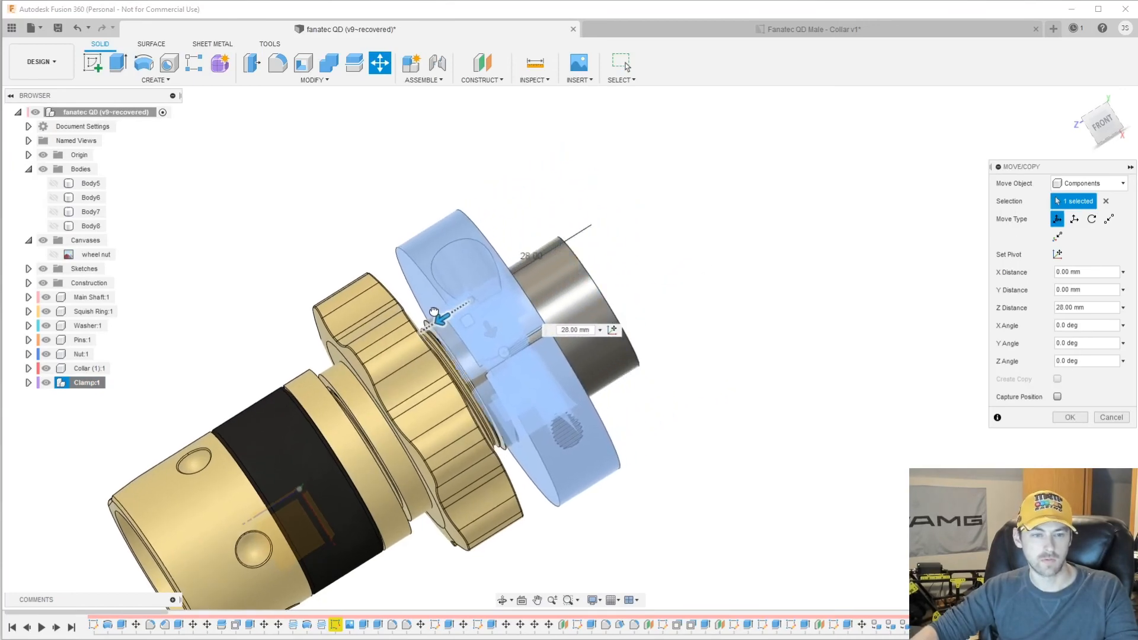
pyautogui.press('Return')
# Apply the Aluminum - Anodized Rough (Grey) appearance from this design to both clamp halves
pyautogui.keyDown('shift'); pyautogui.moveTo(443, 307); pyautogui.dragTo(612, 393, button='middle'); pyautogui.keyUp('shift')
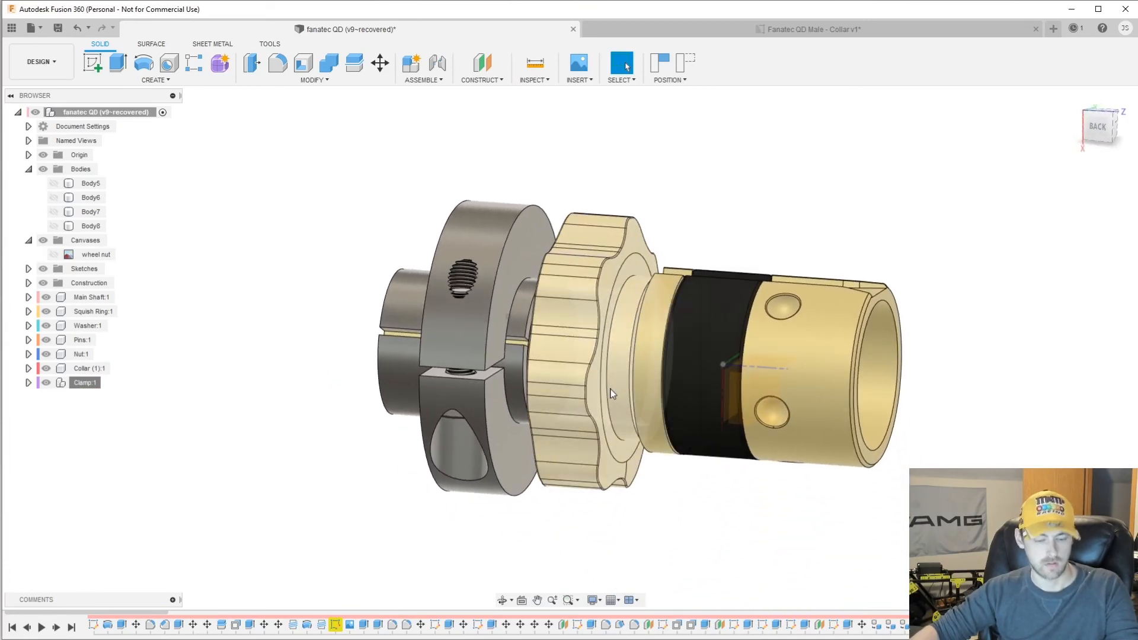
pyautogui.press('a')
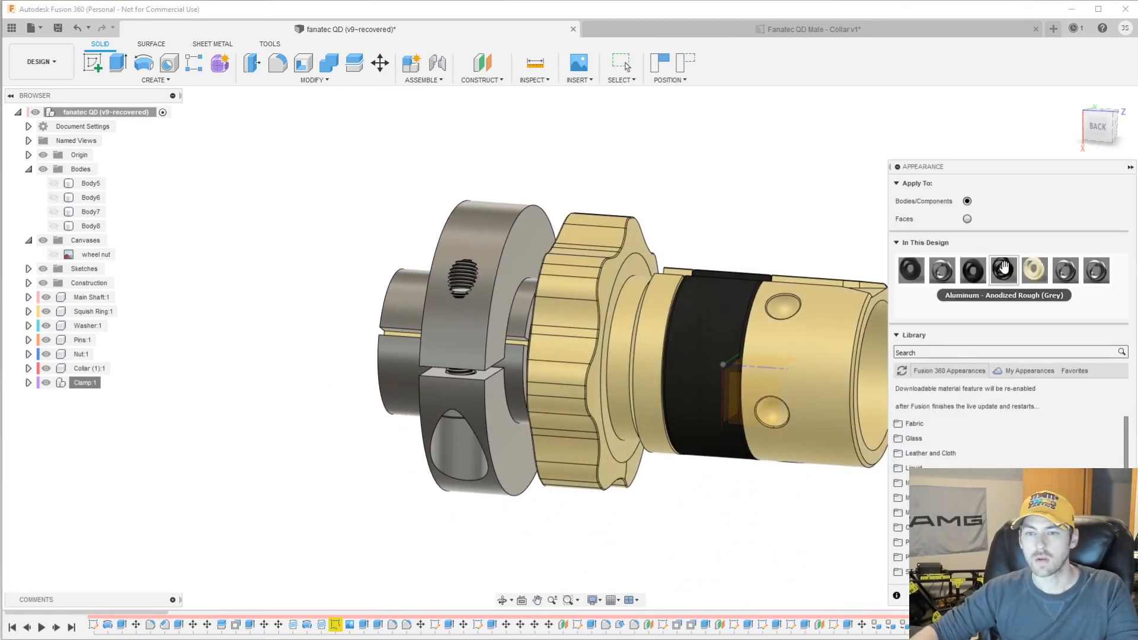
pyautogui.moveTo(982, 267); pyautogui.dragTo(1003, 270)
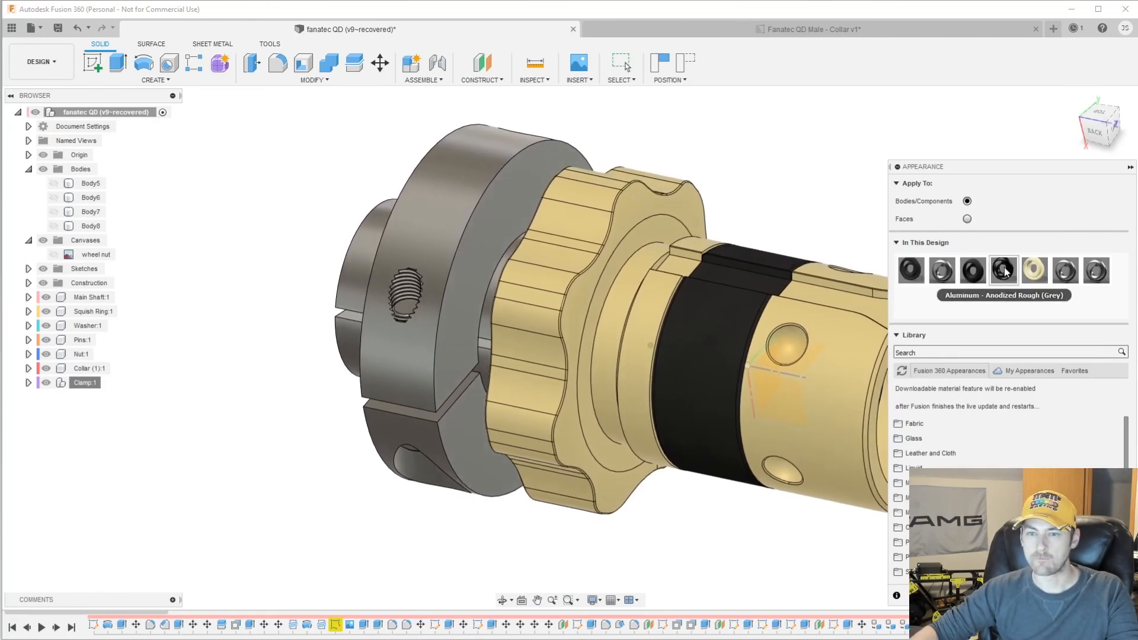
pyautogui.moveTo(1006, 272); pyautogui.dragTo(486, 192)
pyautogui.moveTo(1010, 282); pyautogui.dragTo(454, 419)
# Apply the Steel - Satin appearance to the socket head screw in the clamp's counterbored hole
pyautogui.keyDown('shift'); pyautogui.moveTo(482, 351); pyautogui.dragTo(549, 342, button='middle'); pyautogui.keyUp('shift')
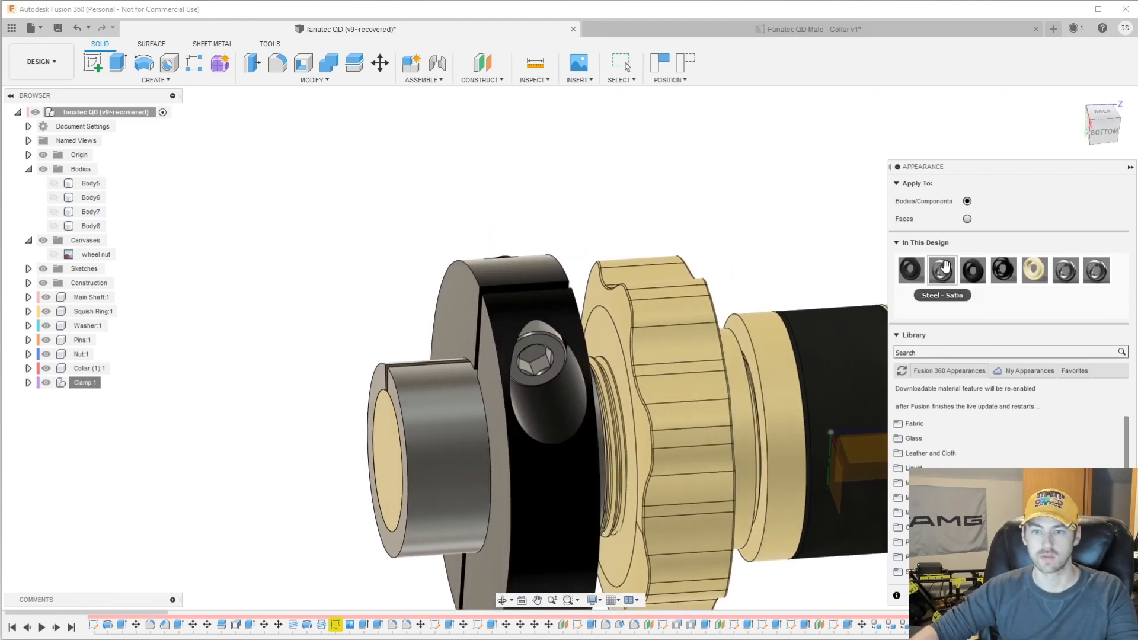
pyautogui.moveTo(945, 267); pyautogui.dragTo(539, 354)
pyautogui.keyDown('shift'); pyautogui.moveTo(392, 434); pyautogui.dragTo(688, 347, button='middle'); pyautogui.keyUp('shift')
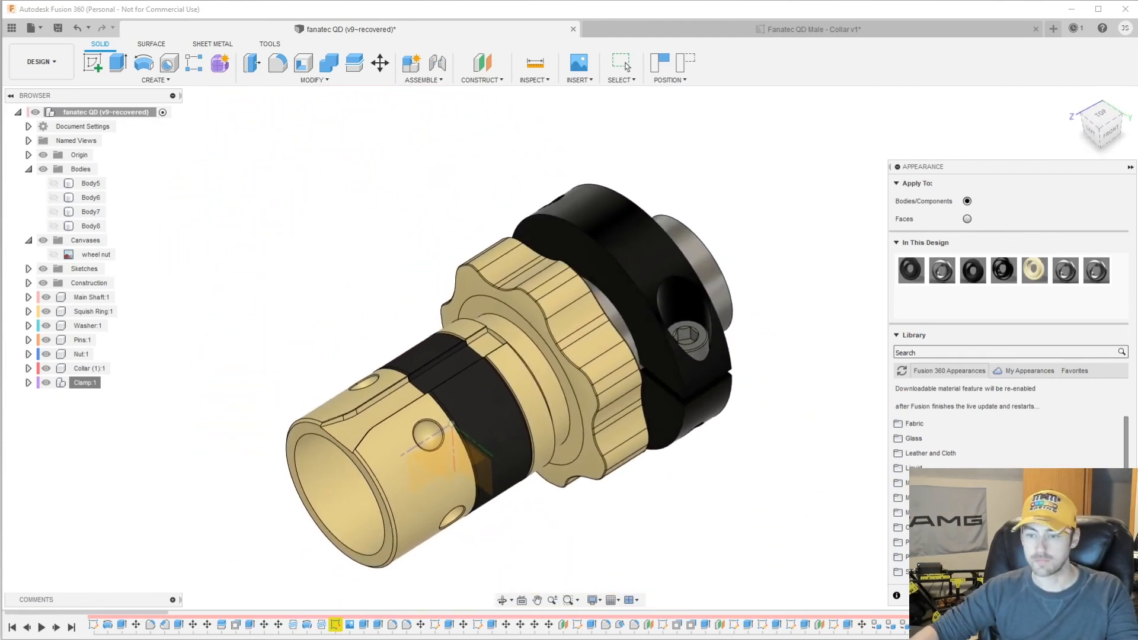
pyautogui.press('Escape')
# Capture the clamp's moved position and view the complete quick-release assembly in the Render workspace
pyautogui.keyDown('shift'); pyautogui.moveTo(650, 415); pyautogui.dragTo(663, 141, button='middle'); pyautogui.keyUp('shift')
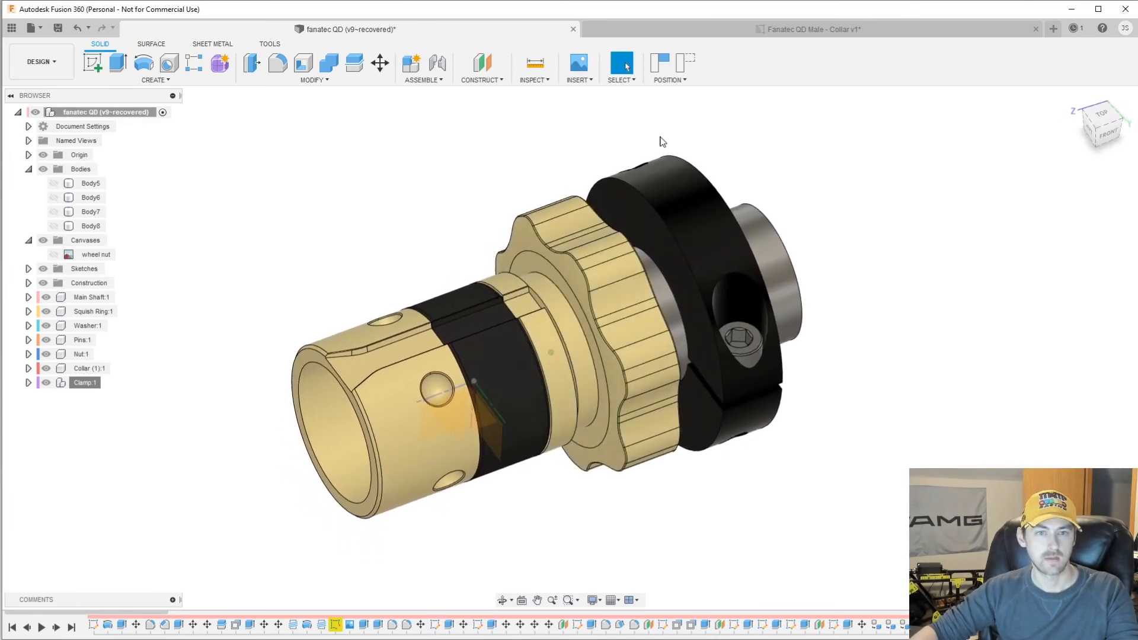
pyautogui.click(668, 70)
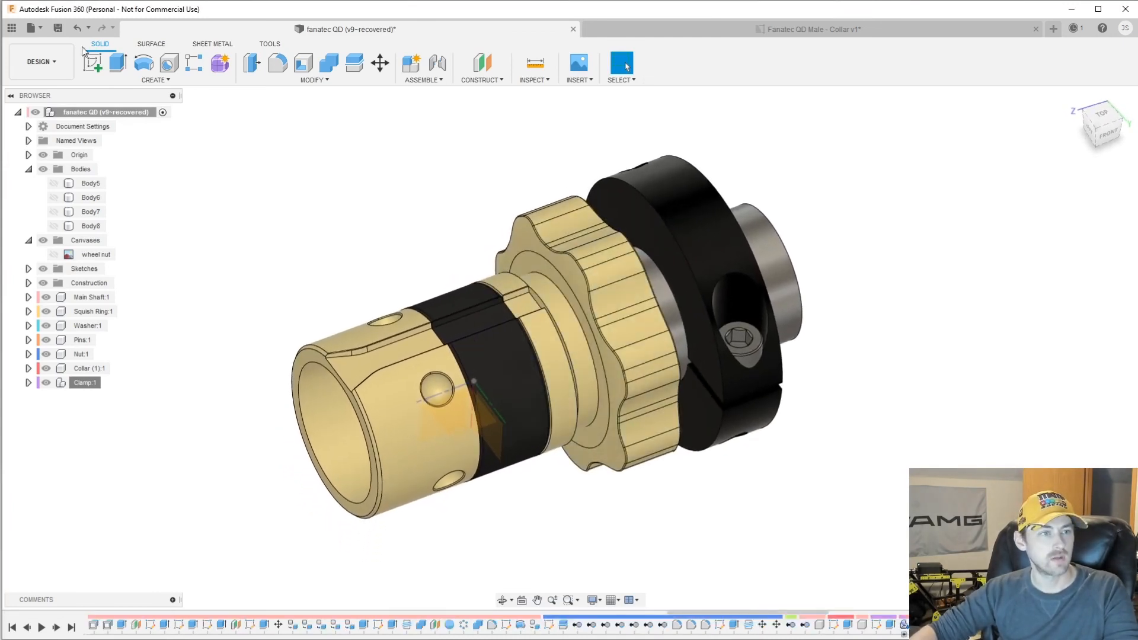
pyautogui.click(41, 62)
pyautogui.click(42, 132)
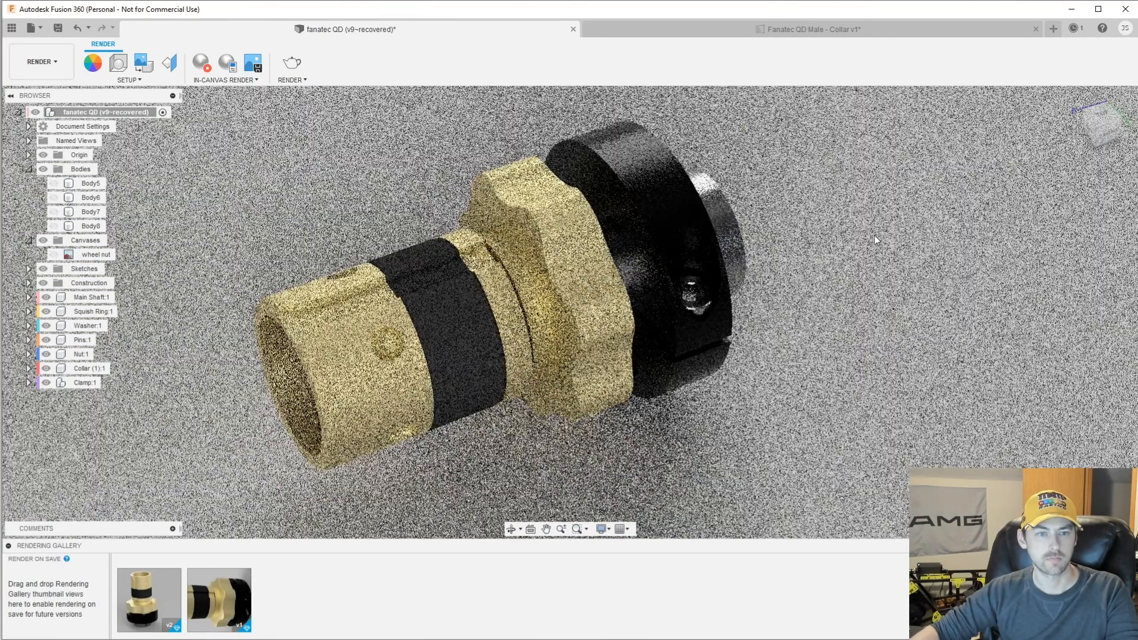
pyautogui.moveTo(874, 236); pyautogui.dragTo(897, 270, button='middle')
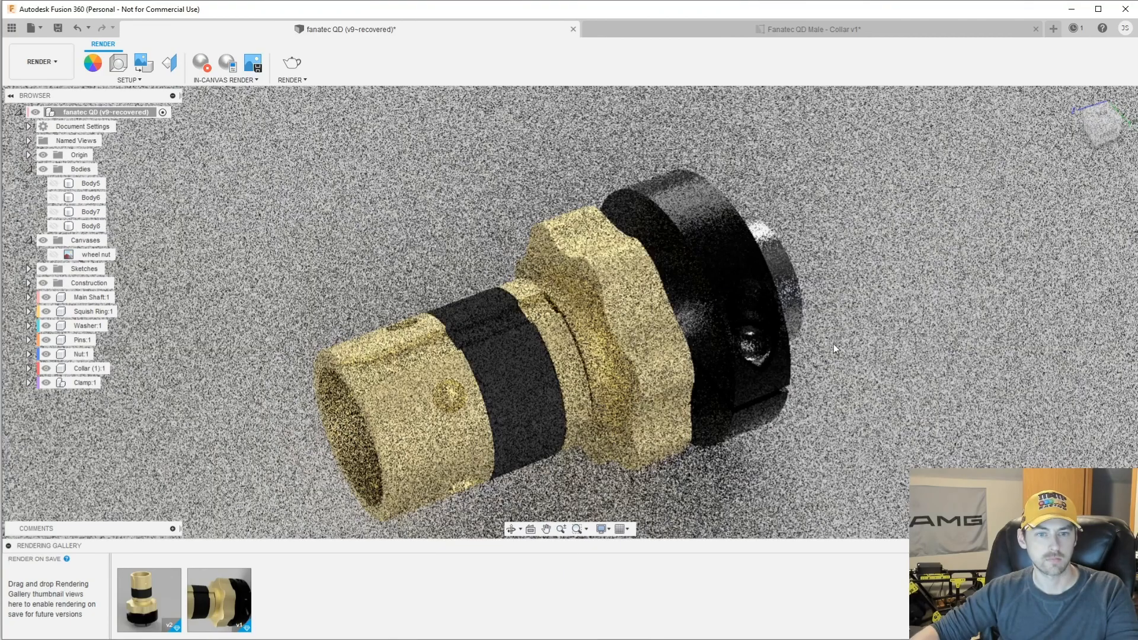
pyautogui.moveTo(834, 344); pyautogui.dragTo(844, 320, button='middle')
pyautogui.scroll(2, 826, 319)
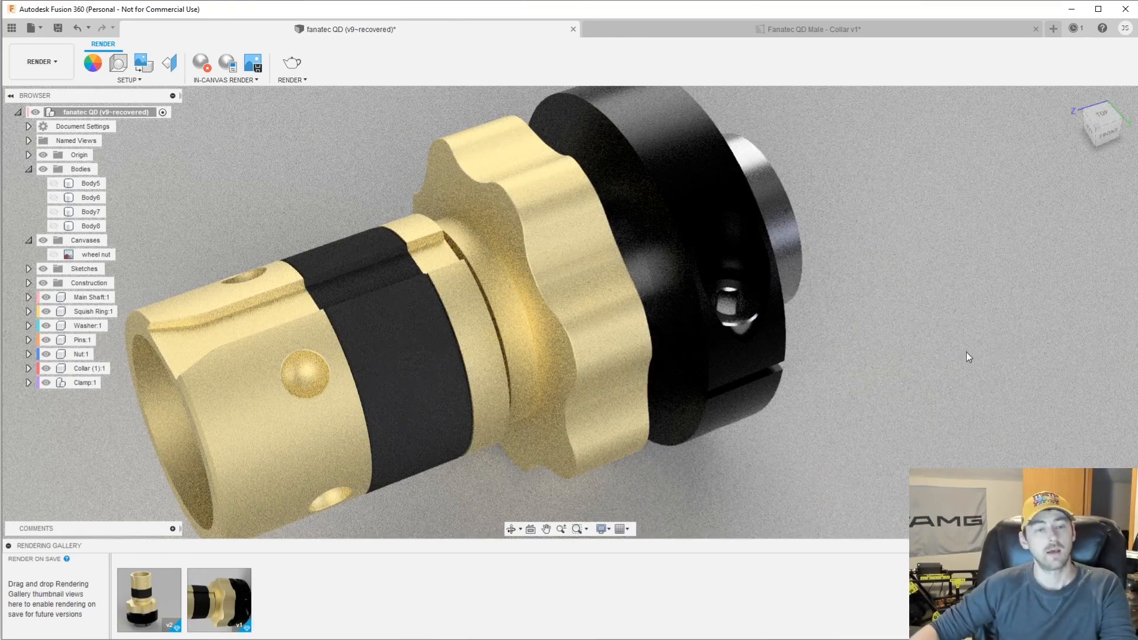
pyautogui.keyDown('shift'); pyautogui.moveTo(845, 354); pyautogui.dragTo(910, 344, button='middle'); pyautogui.keyUp('shift')
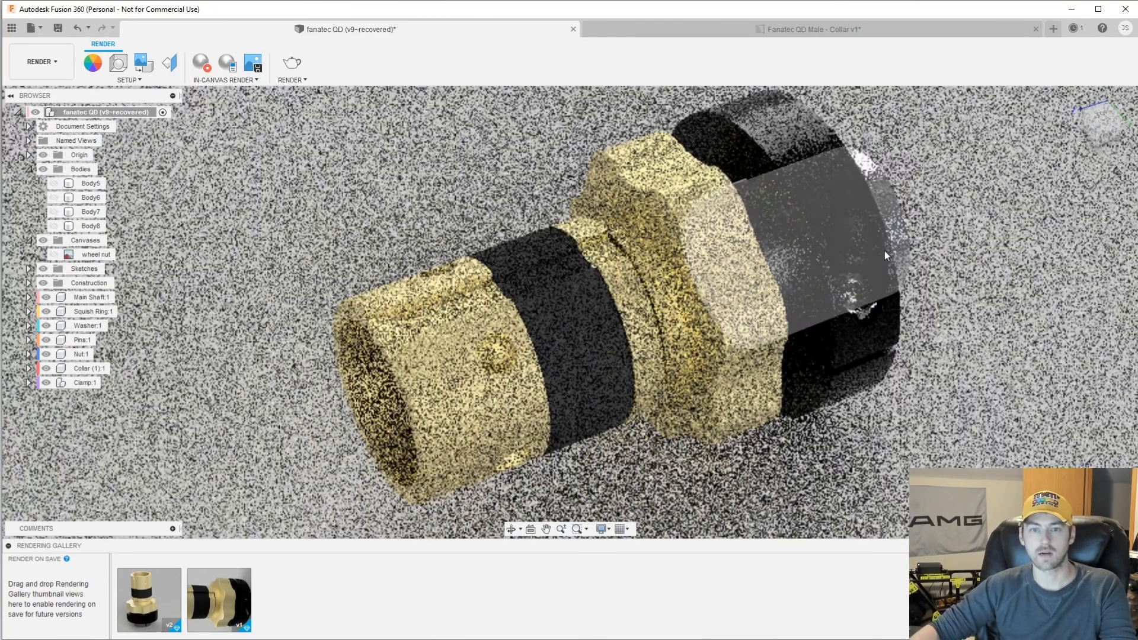